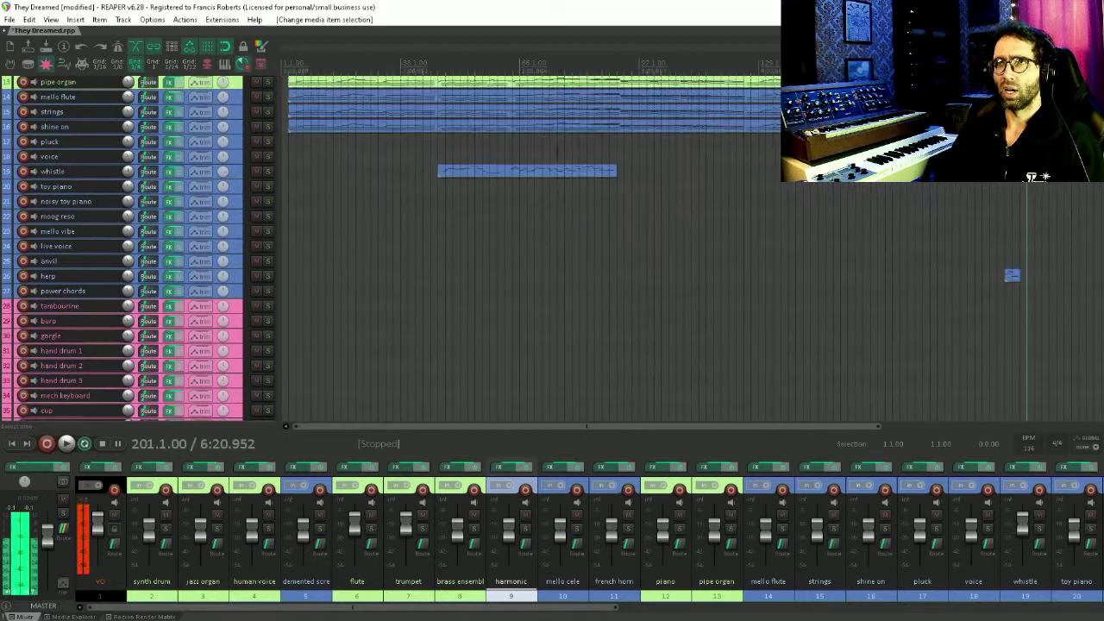
Select the long MIDI items on the pipe organ, mello flute, strings and shine on tracks, together with those four tracks.
{"action": "scroll", "coordinate": [1027, 198], "scroll_direction": "up", "scroll_amount": 4}
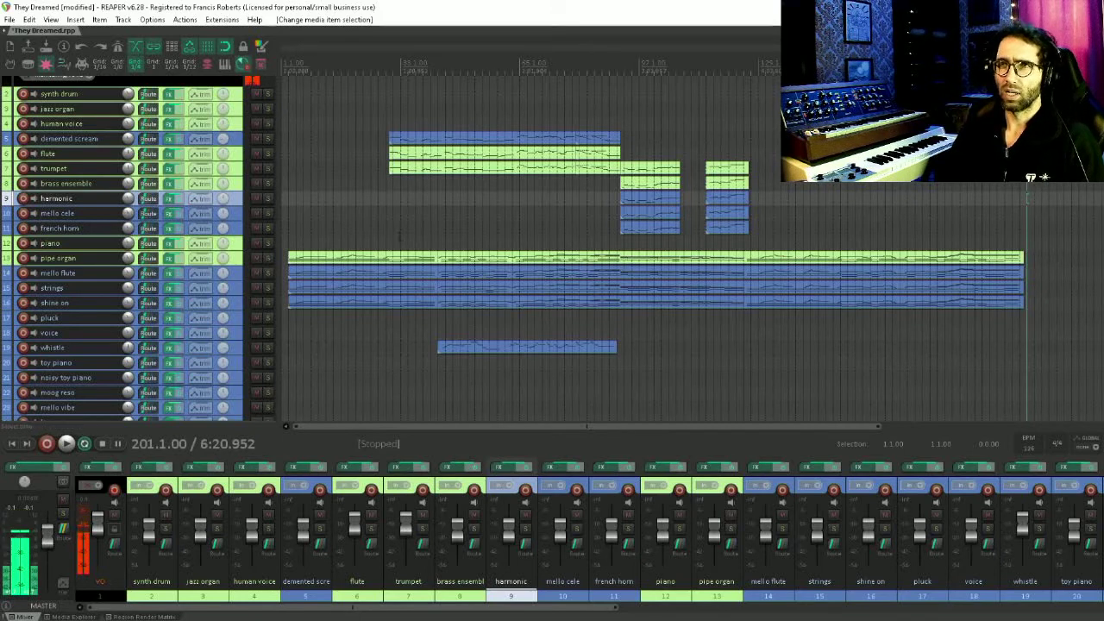
{"action": "left_click_drag", "start_coordinate": [324, 235], "coordinate": [377, 343]}
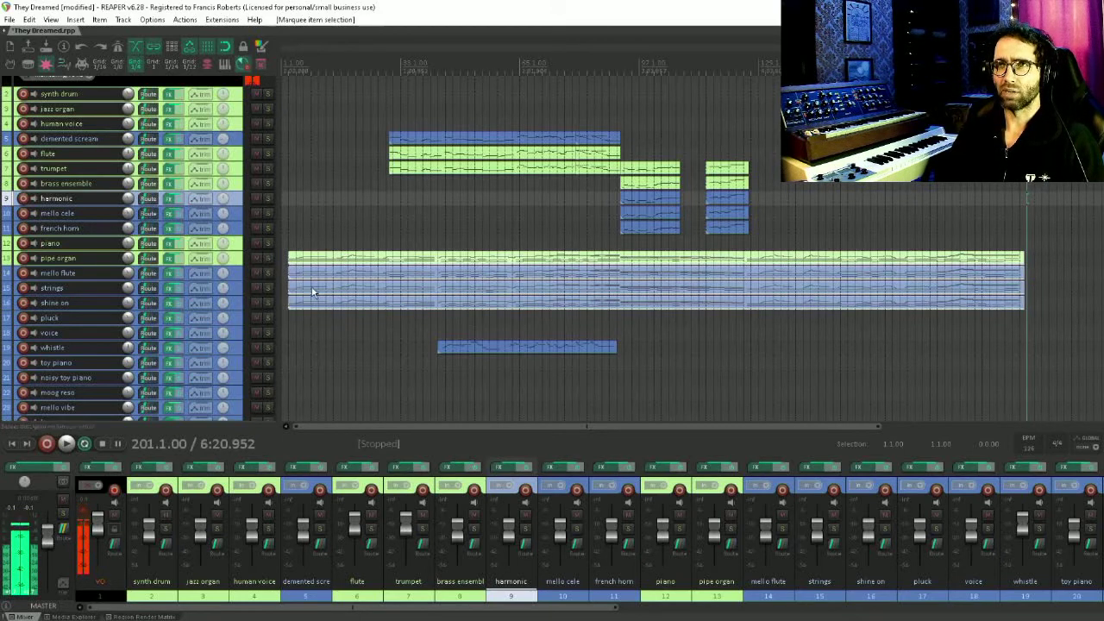
{"action": "left_click", "coordinate": [232, 303]}
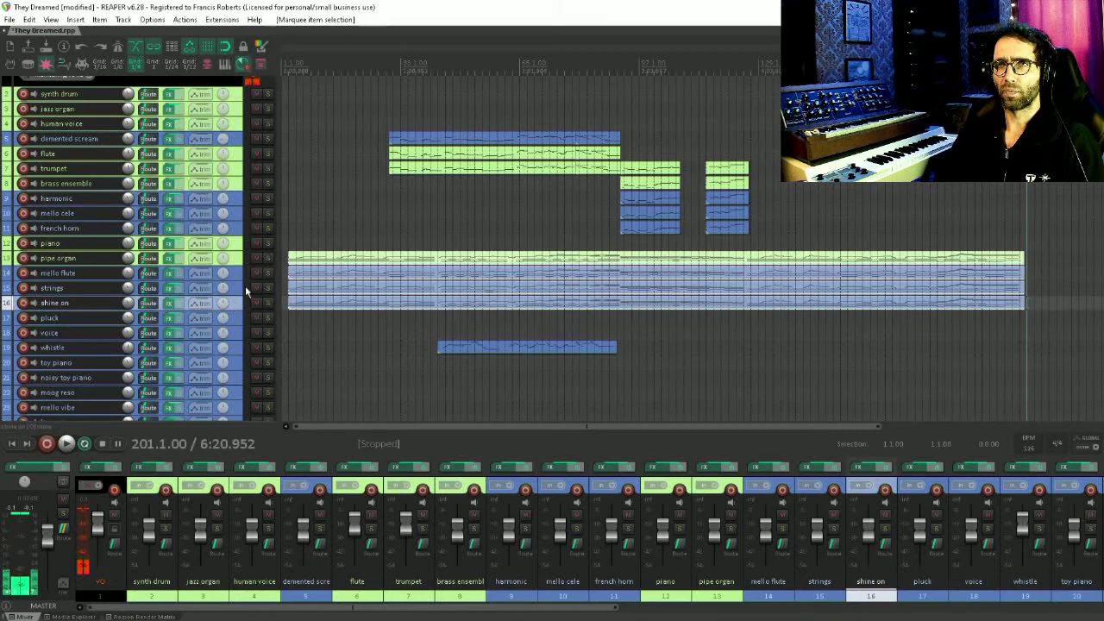
{"action": "left_click", "coordinate": [237, 264], "text": "shift"}
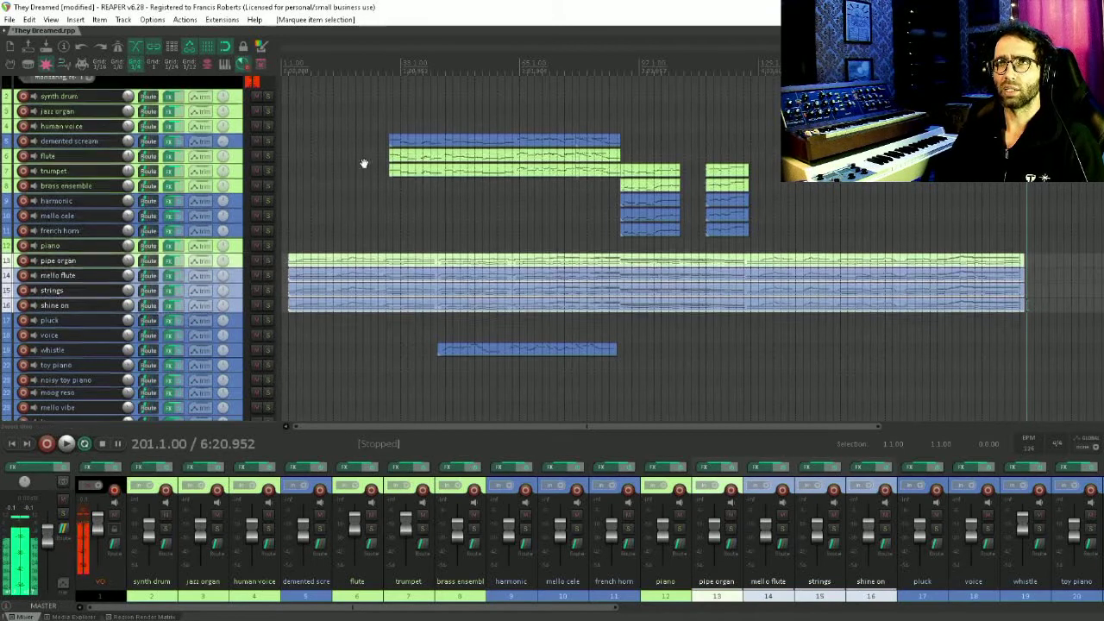
Review the arrangement by selecting the lead melody, brass and horn section, whistle and herp items in turn.
{"action": "scroll", "coordinate": [366, 163], "scroll_direction": "up", "scroll_amount": 1}
{"action": "left_click_drag", "start_coordinate": [432, 154], "coordinate": [541, 188]}
{"action": "left_click_drag", "start_coordinate": [647, 172], "coordinate": [686, 271]}
{"action": "scroll", "coordinate": [614, 355], "scroll_direction": "down", "scroll_amount": 1}
{"action": "left_click_drag", "start_coordinate": [616, 271], "coordinate": [380, 327]}
{"action": "scroll", "coordinate": [509, 293], "scroll_direction": "down", "scroll_amount": 3}
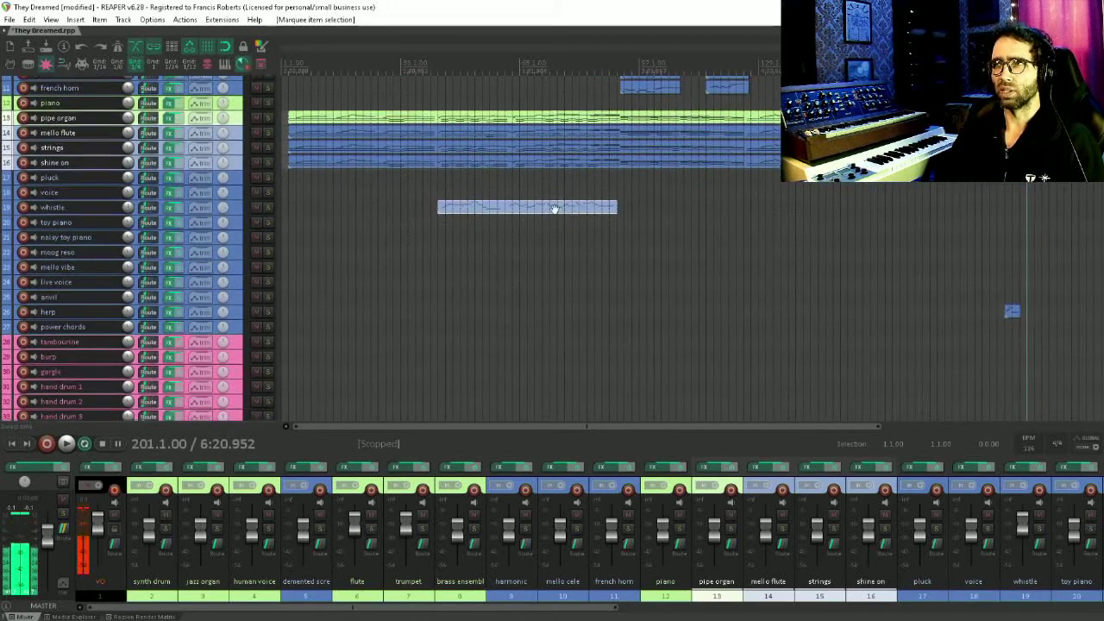
{"action": "scroll", "coordinate": [509, 293], "scroll_direction": "up", "scroll_amount": 2}
{"action": "left_click", "coordinate": [1011, 327]}
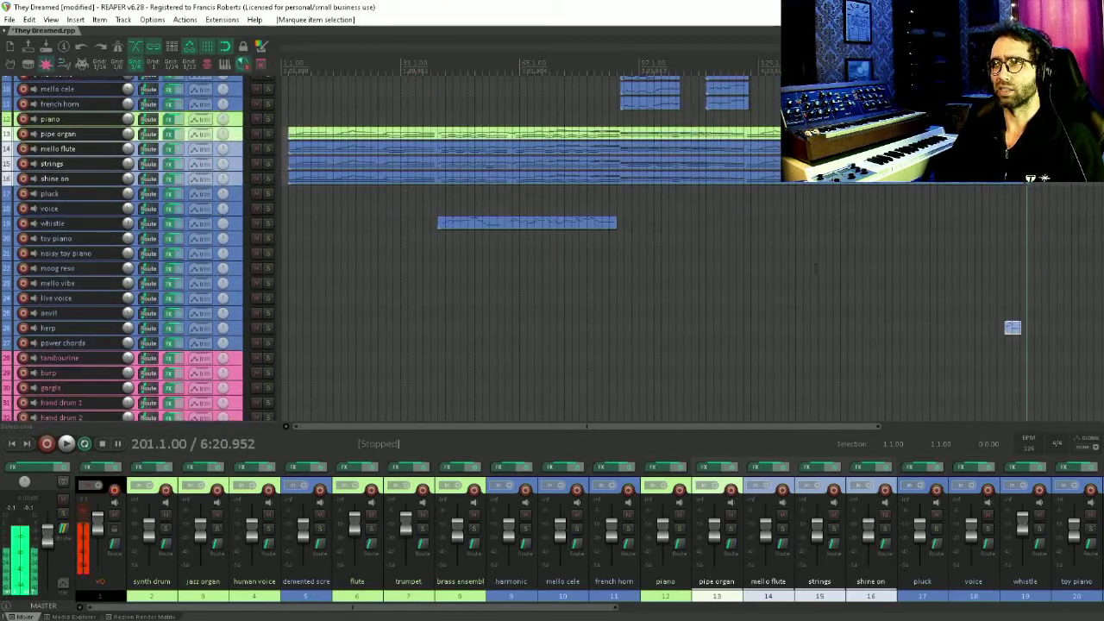
{"action": "scroll", "coordinate": [437, 239], "scroll_direction": "up", "scroll_amount": 3}
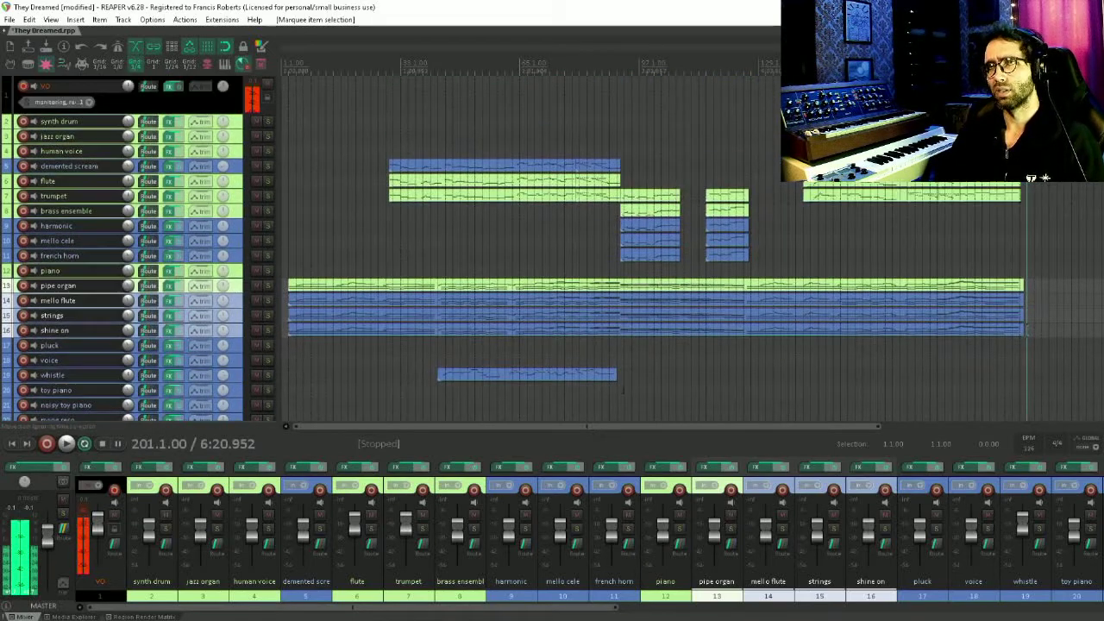
Start playback from bar 3 and turn off record arming on the first track, the voice-over track.
{"action": "left_click", "coordinate": [289, 63]}
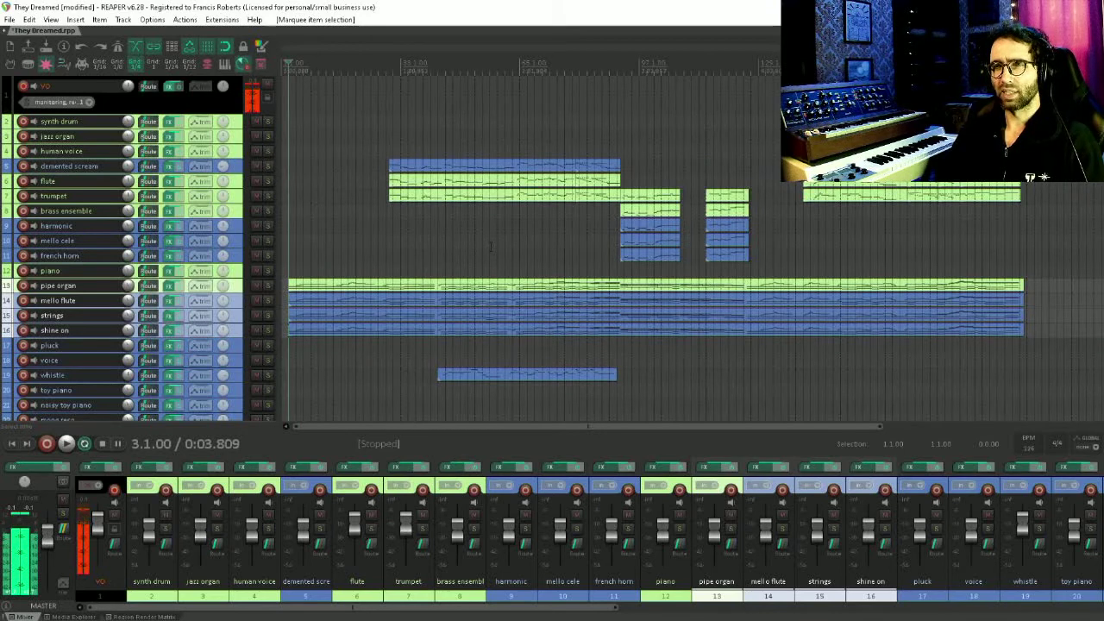
{"action": "key", "text": "space"}
{"action": "left_click", "coordinate": [24, 86]}
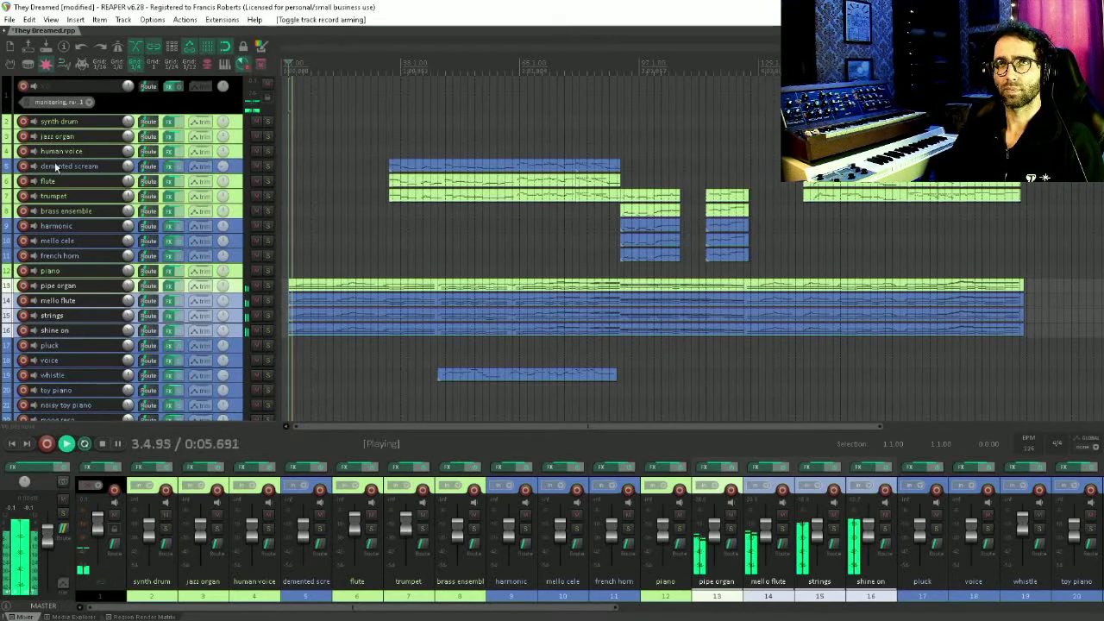
Open the pipe organ, mello flute, strings and shine on items together in the MIDI editor and follow their opening notes during playback.
{"action": "left_click_drag", "start_coordinate": [304, 243], "coordinate": [373, 367]}
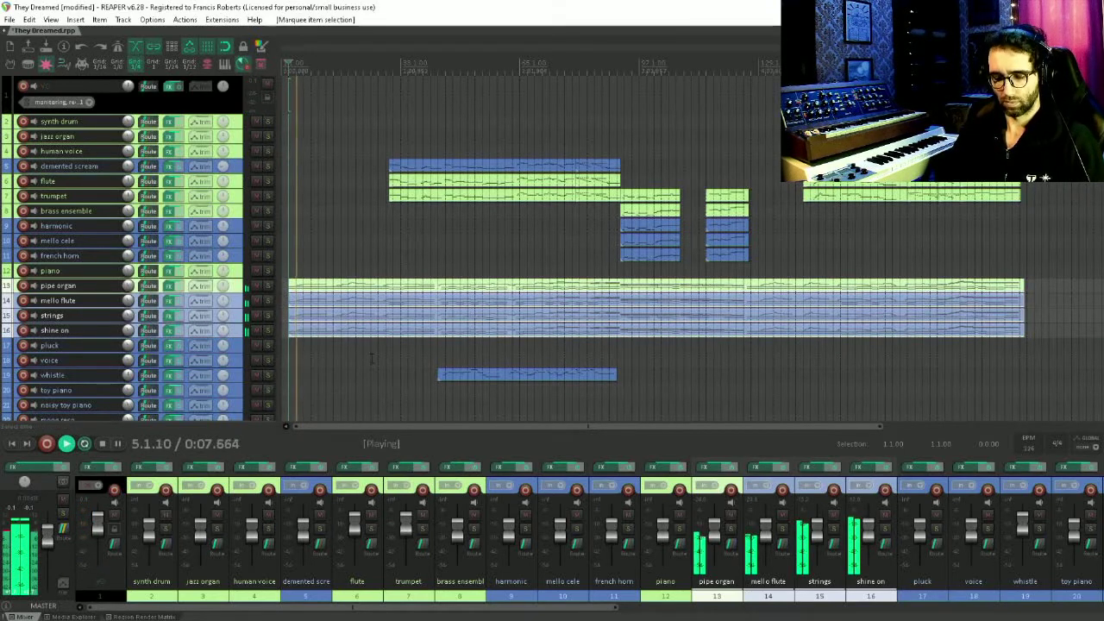
{"action": "double_click", "coordinate": [705, 333]}
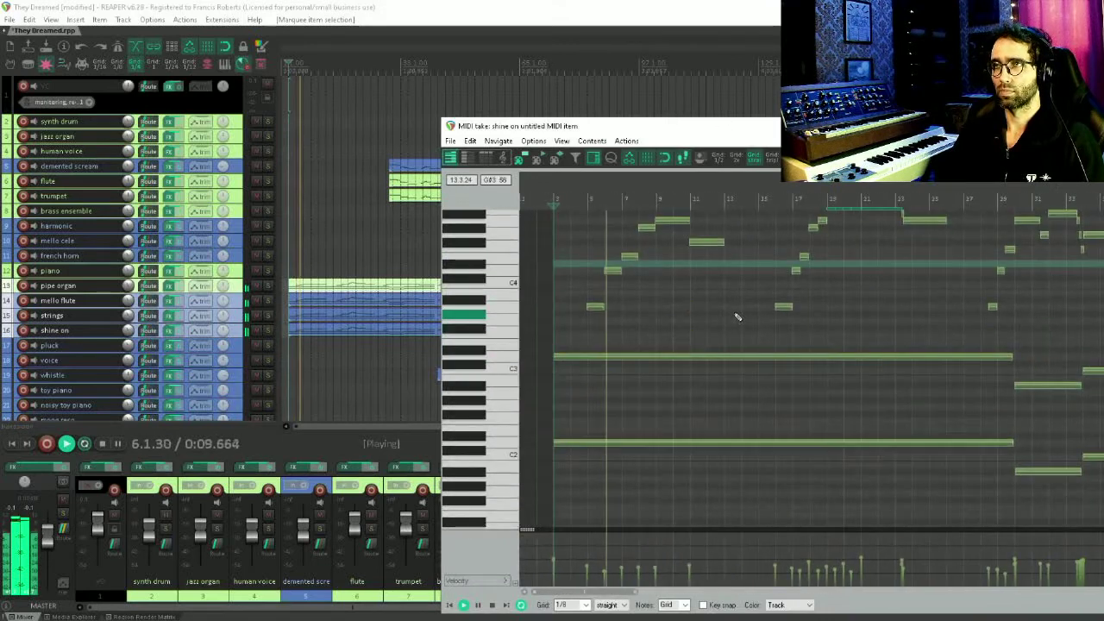
{"action": "left_click_drag", "start_coordinate": [736, 336], "coordinate": [705, 393]}
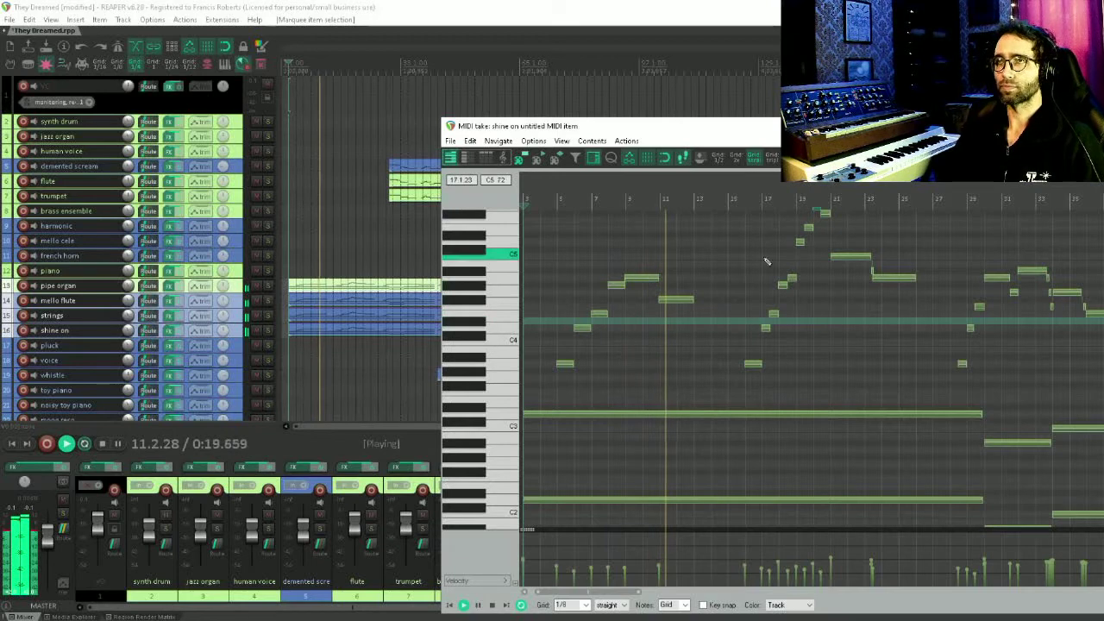
{"action": "left_click_drag", "start_coordinate": [762, 271], "coordinate": [726, 335]}
{"action": "scroll", "coordinate": [793, 392], "scroll_direction": "up", "scroll_amount": 3}
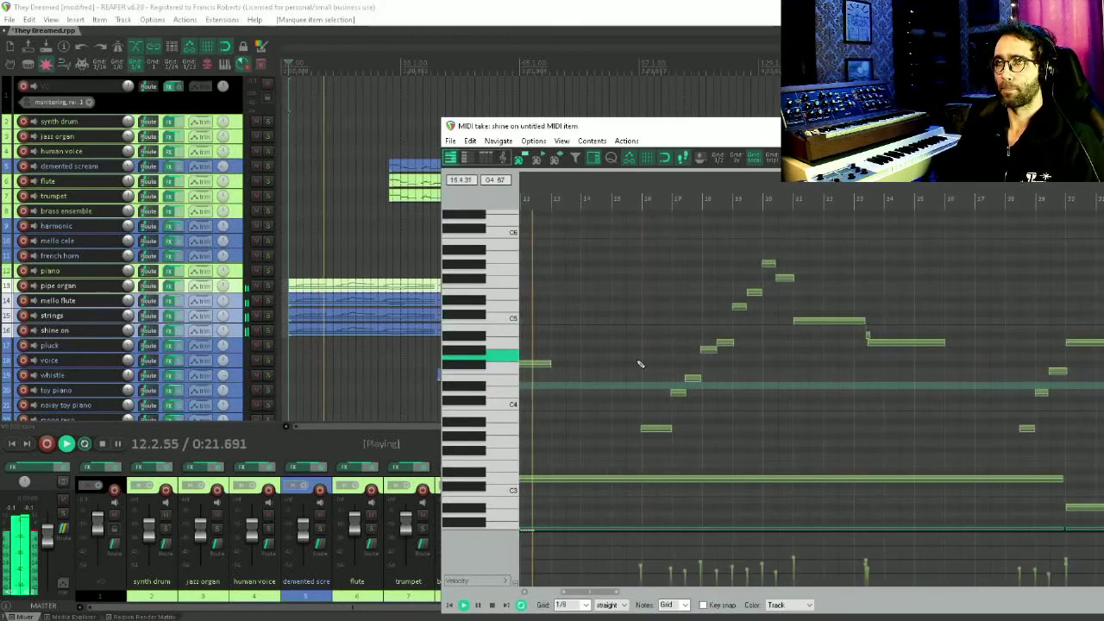
{"action": "left_click_drag", "start_coordinate": [638, 365], "coordinate": [675, 316]}
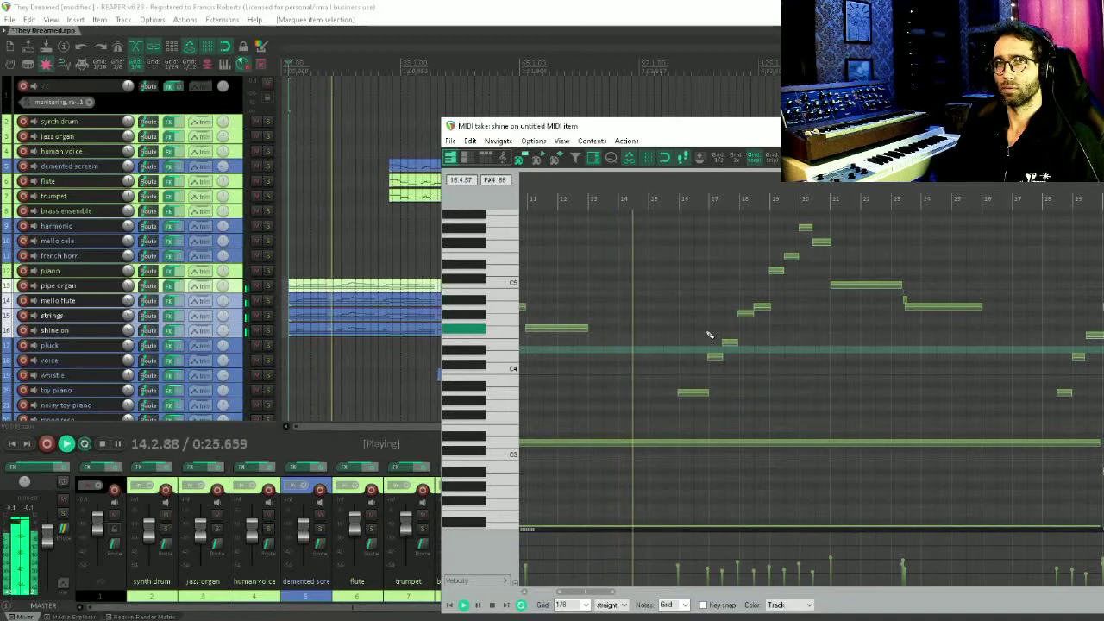
{"action": "left_click_drag", "start_coordinate": [710, 330], "coordinate": [707, 238]}
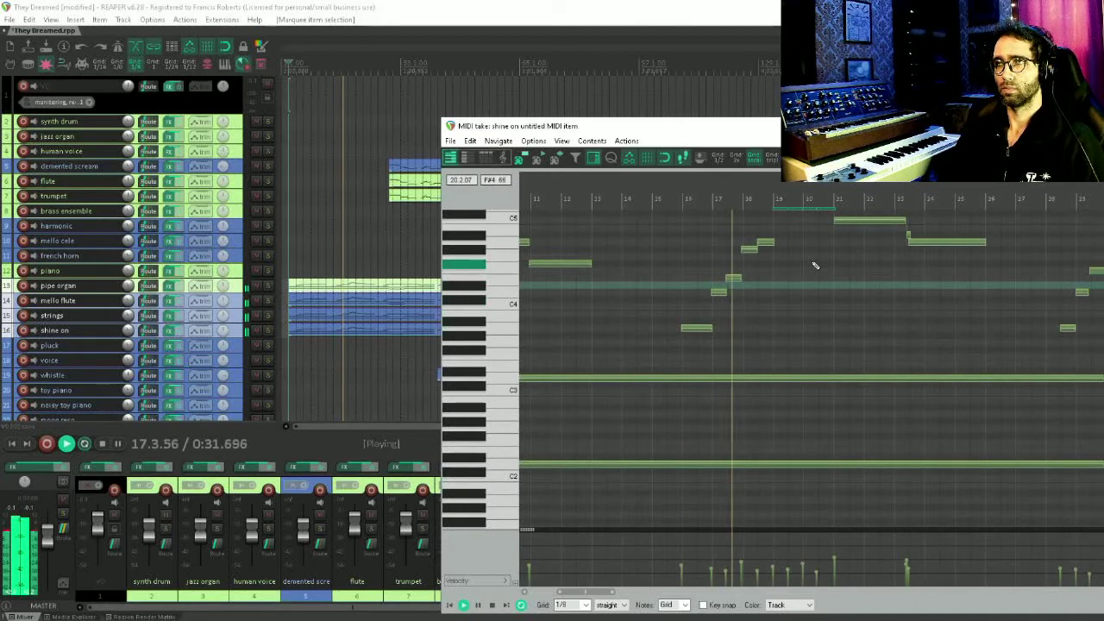
{"action": "left_click_drag", "start_coordinate": [813, 291], "coordinate": [707, 377]}
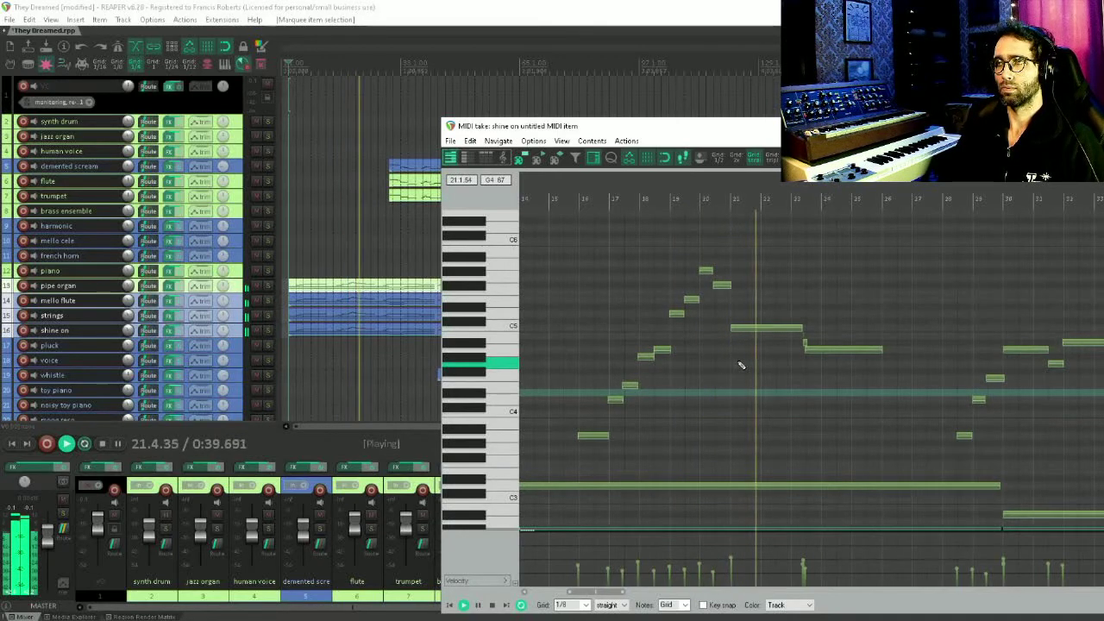
Open the demented scream item in the MIDI editor, examine its melody during playback, and close the editor.
{"action": "left_click_drag", "start_coordinate": [781, 127], "coordinate": [857, 95]}
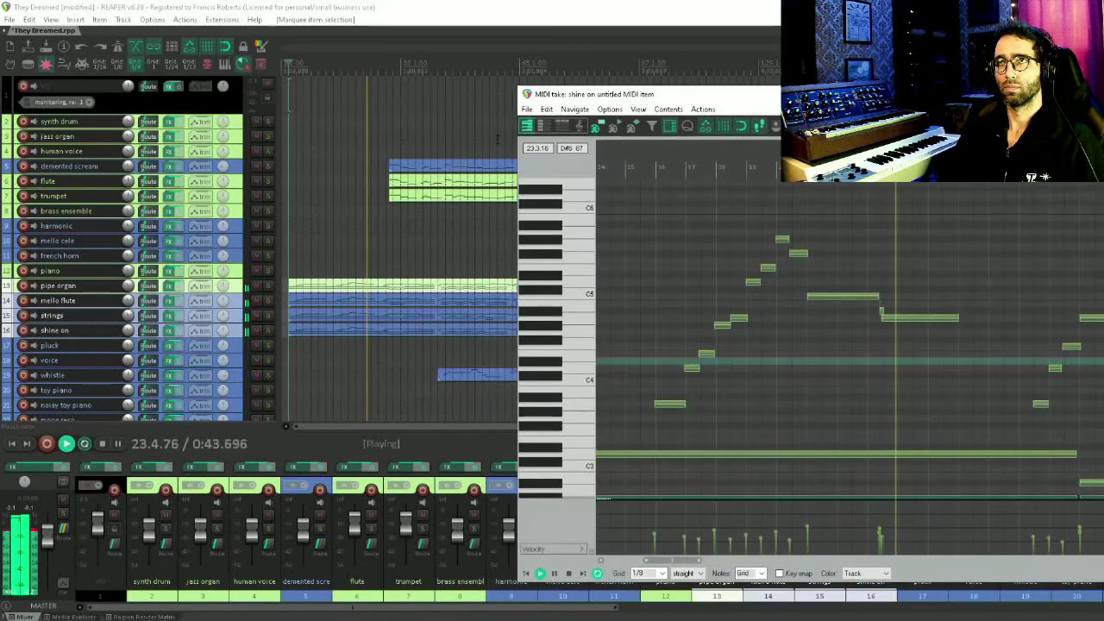
{"action": "left_click_drag", "start_coordinate": [483, 138], "coordinate": [466, 230]}
{"action": "key", "text": "ctrl+alt+e"}
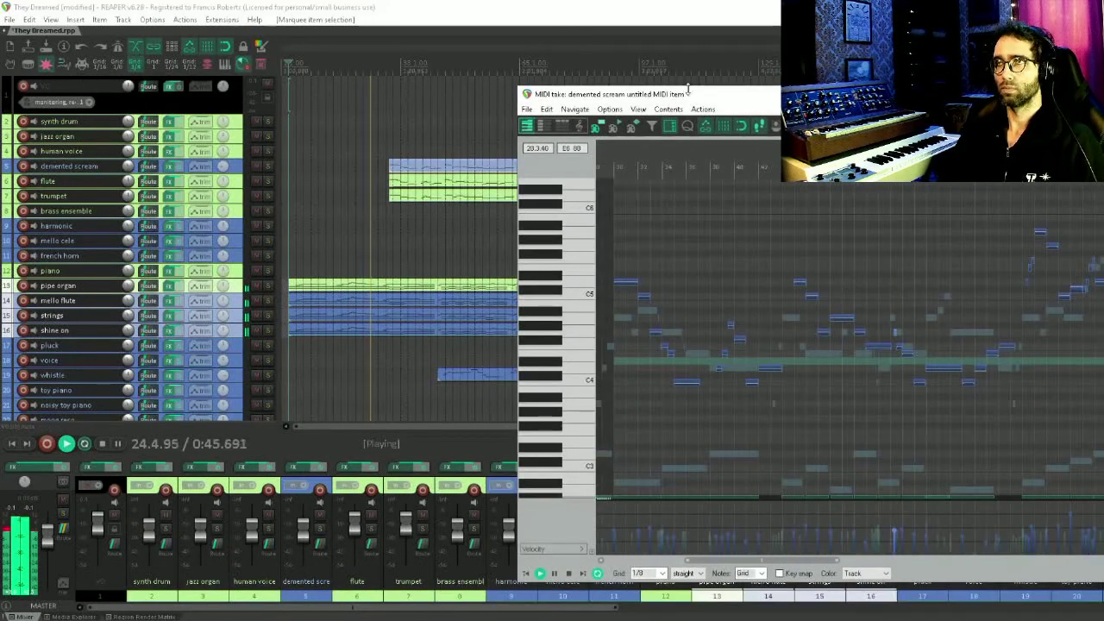
{"action": "left_click_drag", "start_coordinate": [689, 94], "coordinate": [264, 91]}
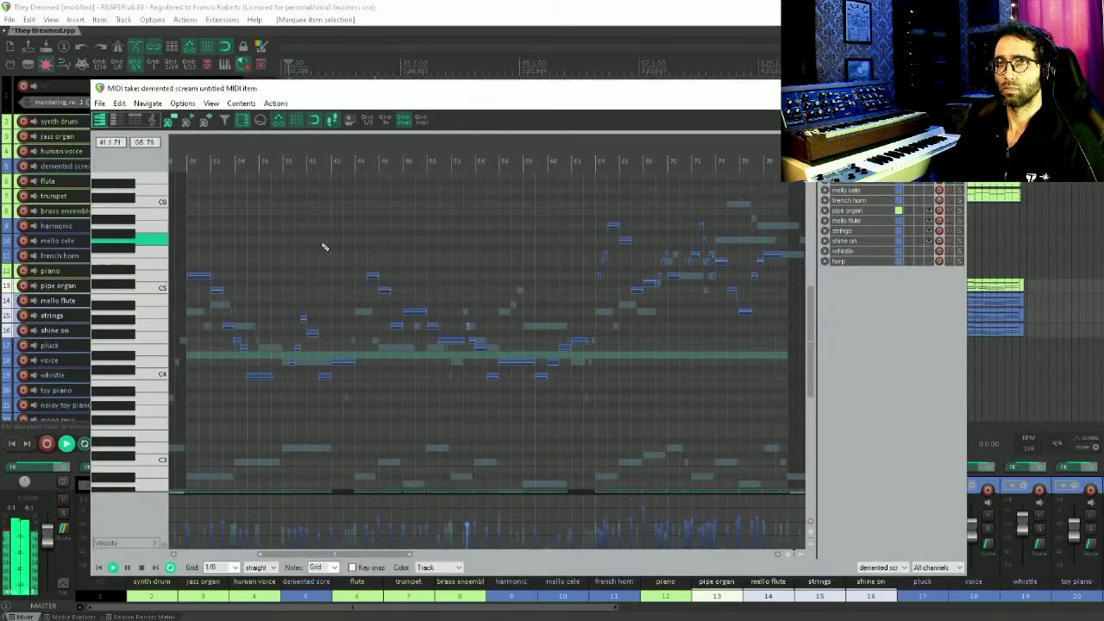
{"action": "scroll", "coordinate": [323, 248], "scroll_direction": "up", "scroll_amount": 6}
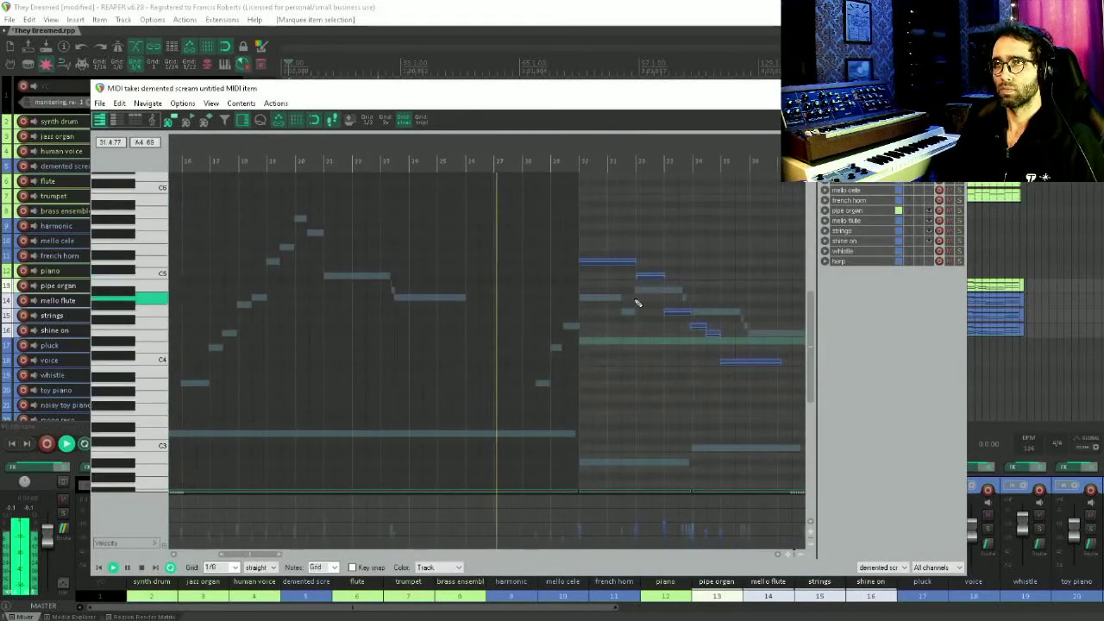
{"action": "left_click_drag", "start_coordinate": [637, 303], "coordinate": [466, 278]}
{"action": "left_click_drag", "start_coordinate": [546, 293], "coordinate": [484, 264]}
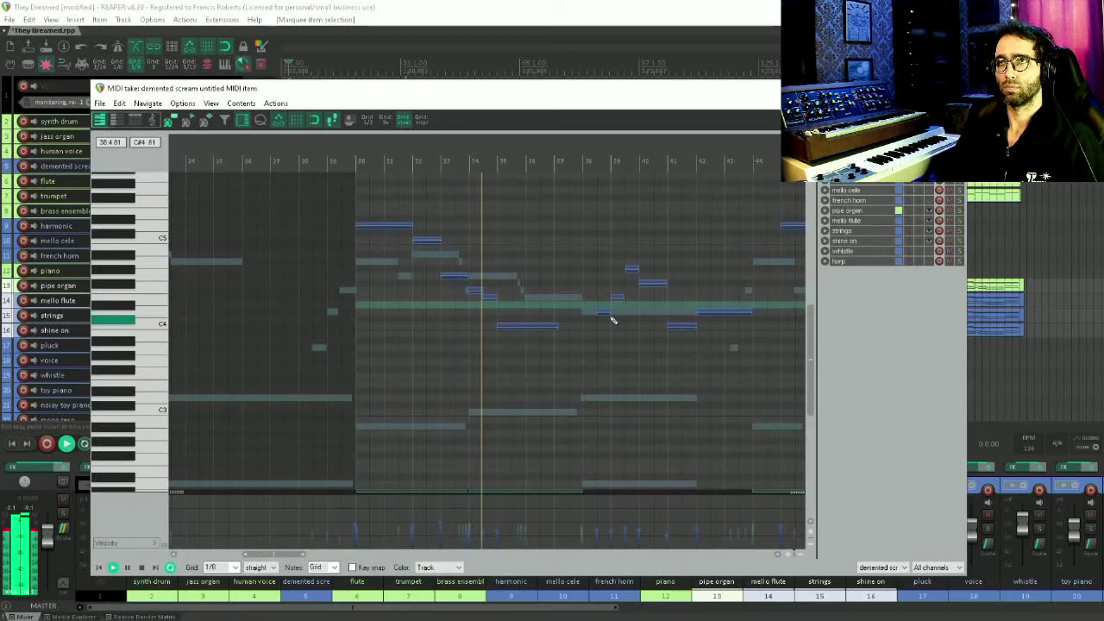
{"action": "left_click_drag", "start_coordinate": [624, 306], "coordinate": [506, 327]}
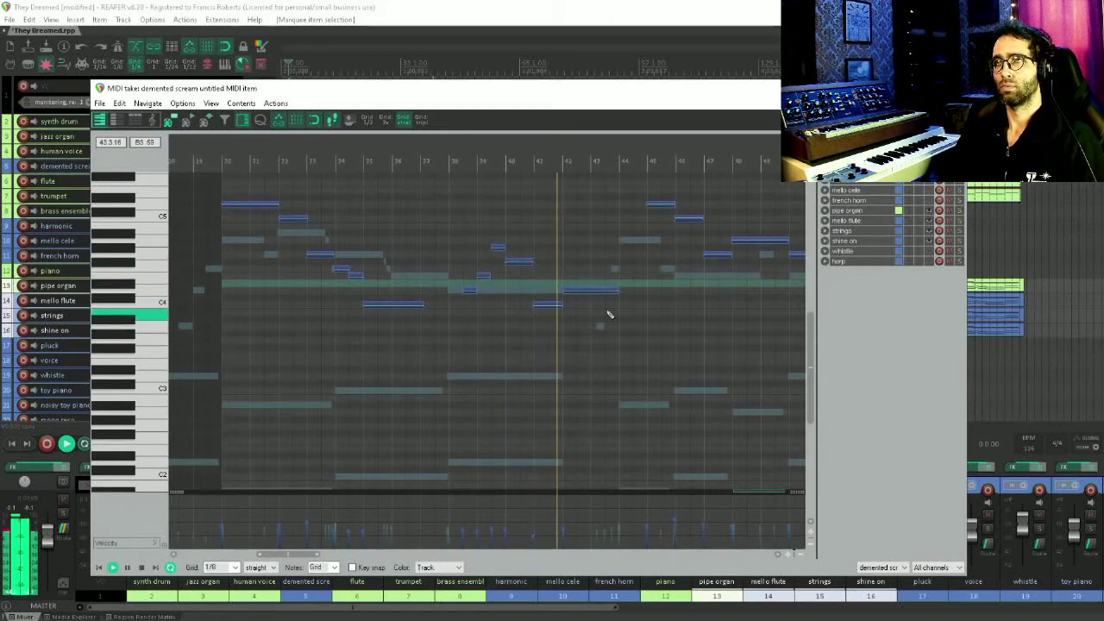
{"action": "key", "text": "Escape"}
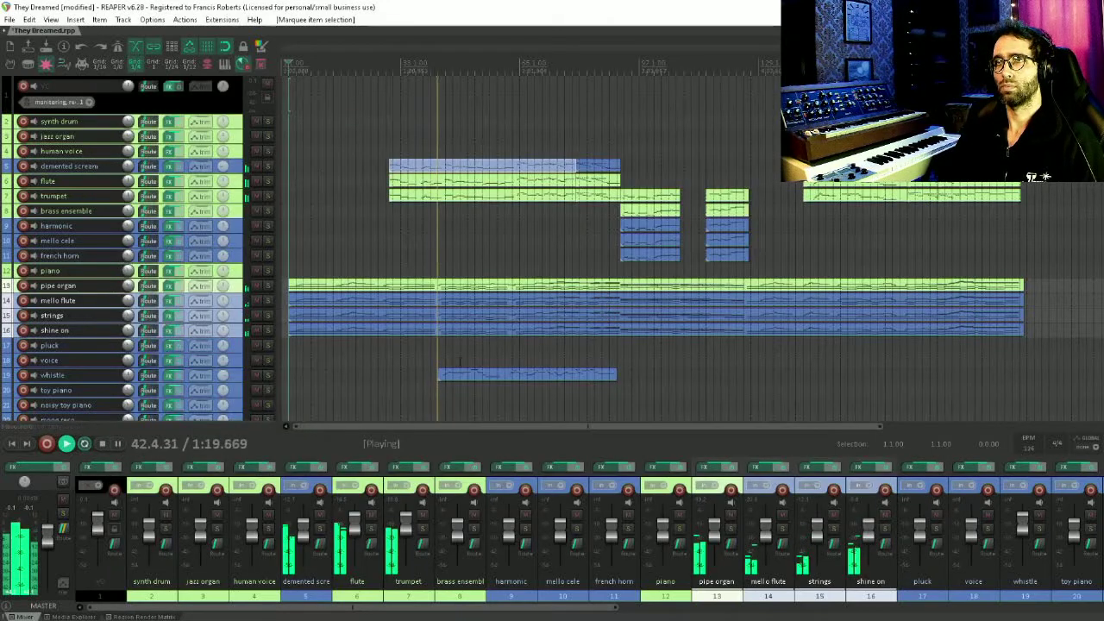
Open the whistle item in the MIDI editor, follow its melody during playback, and close the editor.
{"action": "left_click", "coordinate": [513, 376]}
{"action": "double_click", "coordinate": [513, 376]}
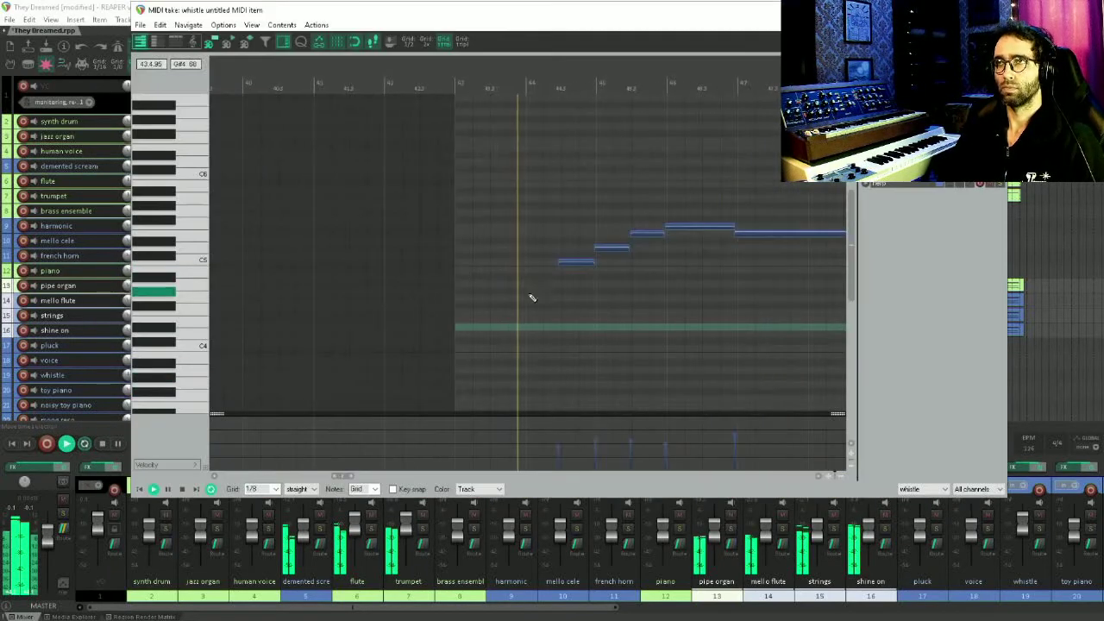
{"action": "left_click_drag", "start_coordinate": [686, 289], "coordinate": [544, 291]}
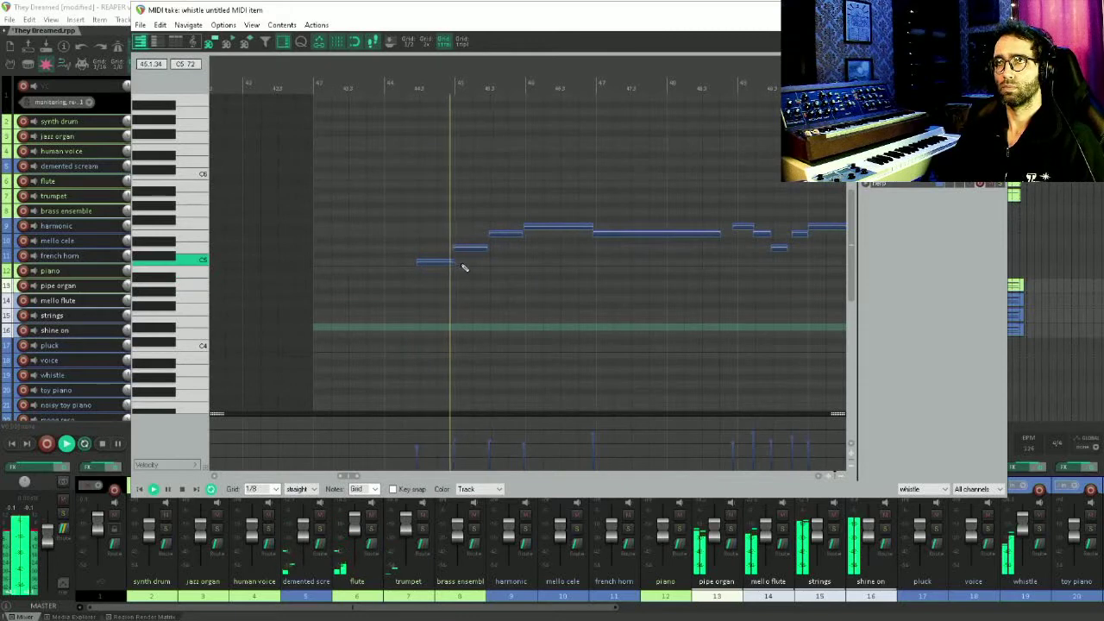
{"action": "left_click_drag", "start_coordinate": [615, 250], "coordinate": [431, 252]}
{"action": "scroll", "coordinate": [422, 253], "scroll_direction": "down", "scroll_amount": 1}
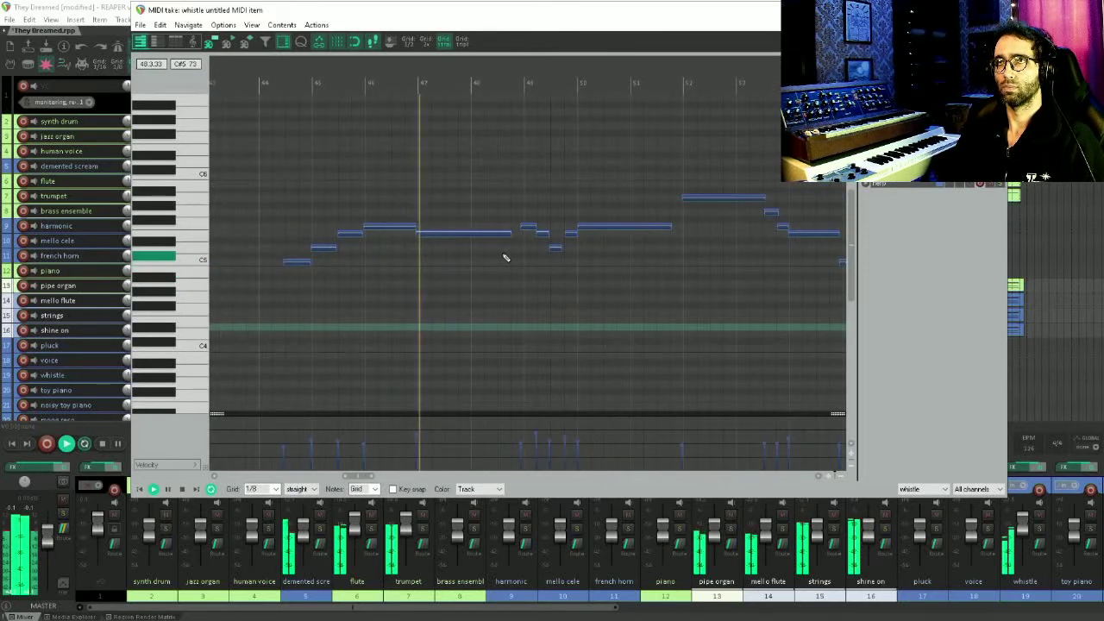
{"action": "left_click_drag", "start_coordinate": [534, 247], "coordinate": [382, 266]}
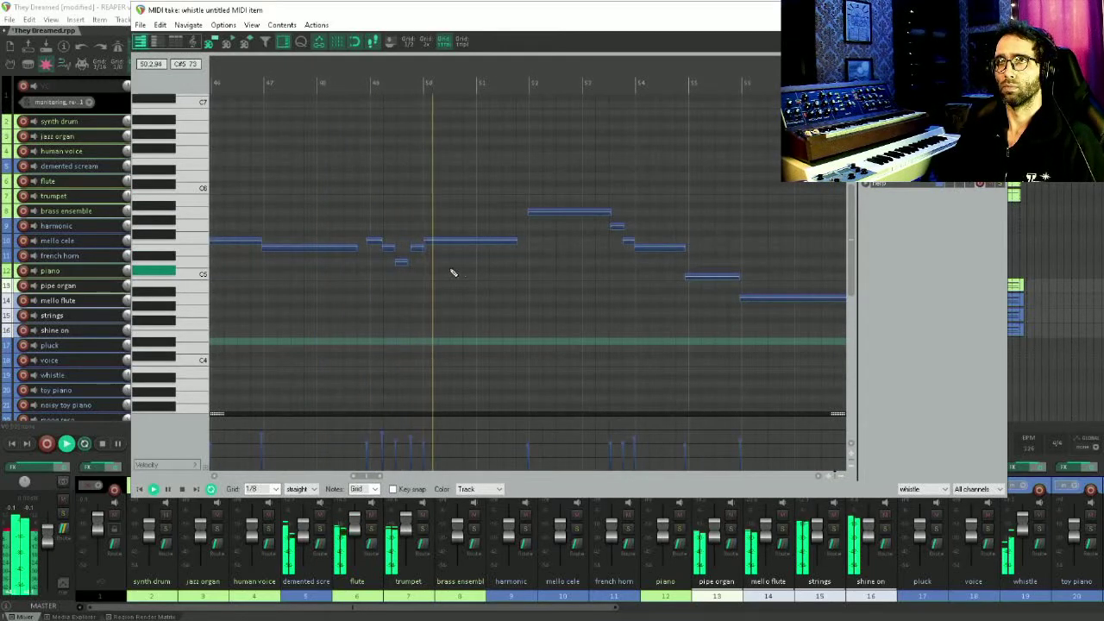
{"action": "left_click_drag", "start_coordinate": [544, 245], "coordinate": [409, 236]}
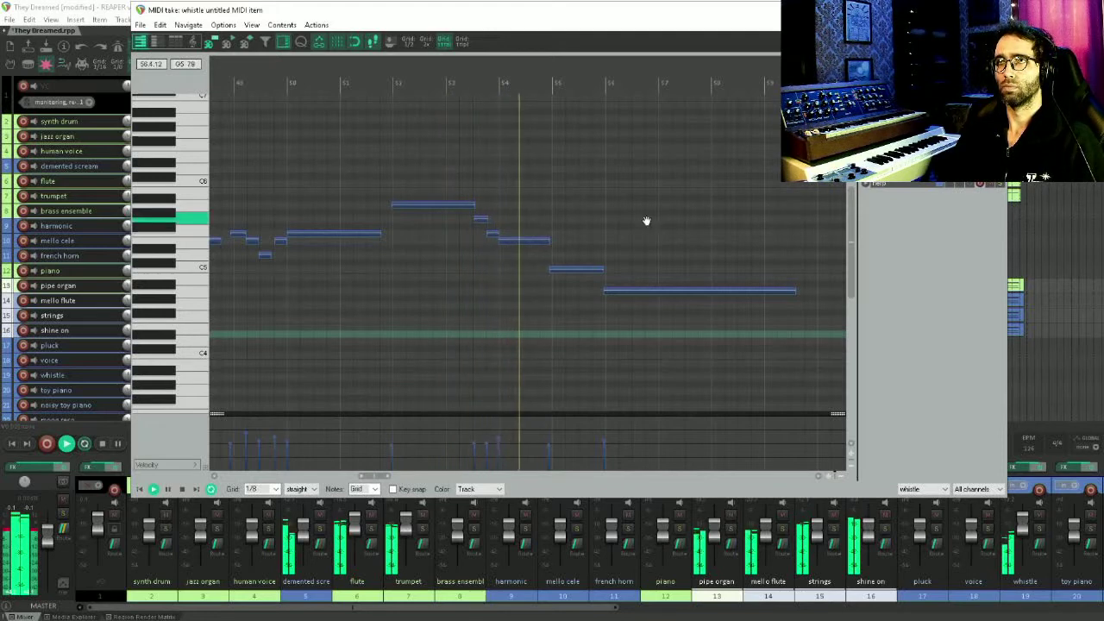
{"action": "left_click_drag", "start_coordinate": [645, 221], "coordinate": [559, 198]}
{"action": "left_click_drag", "start_coordinate": [578, 250], "coordinate": [513, 222]}
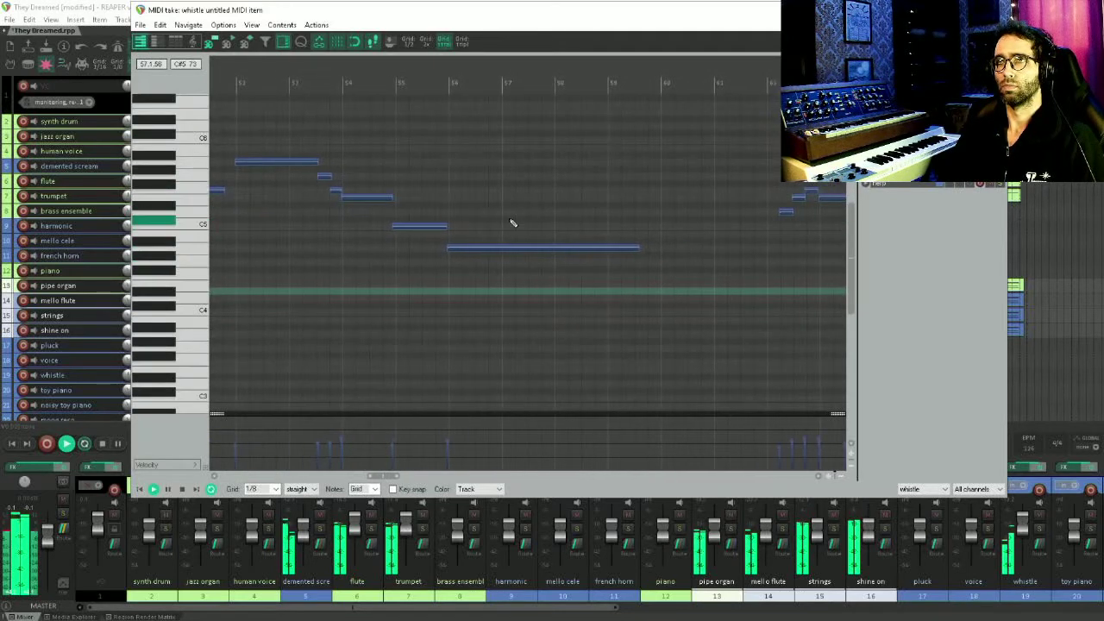
{"action": "key", "text": "Escape"}
Open the pipe organ, mello flute, strings and shine on items together in the MIDI editor, follow bars 60 to 66, and close the editor.
{"action": "left_click_drag", "start_coordinate": [600, 236], "coordinate": [490, 232]}
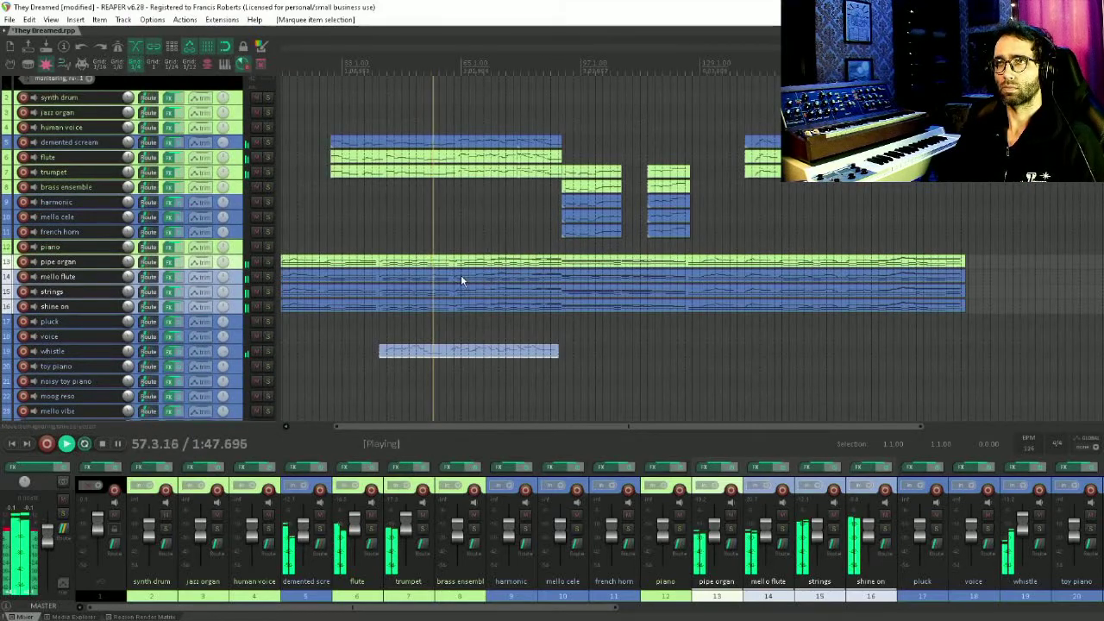
{"action": "left_click", "coordinate": [519, 310]}
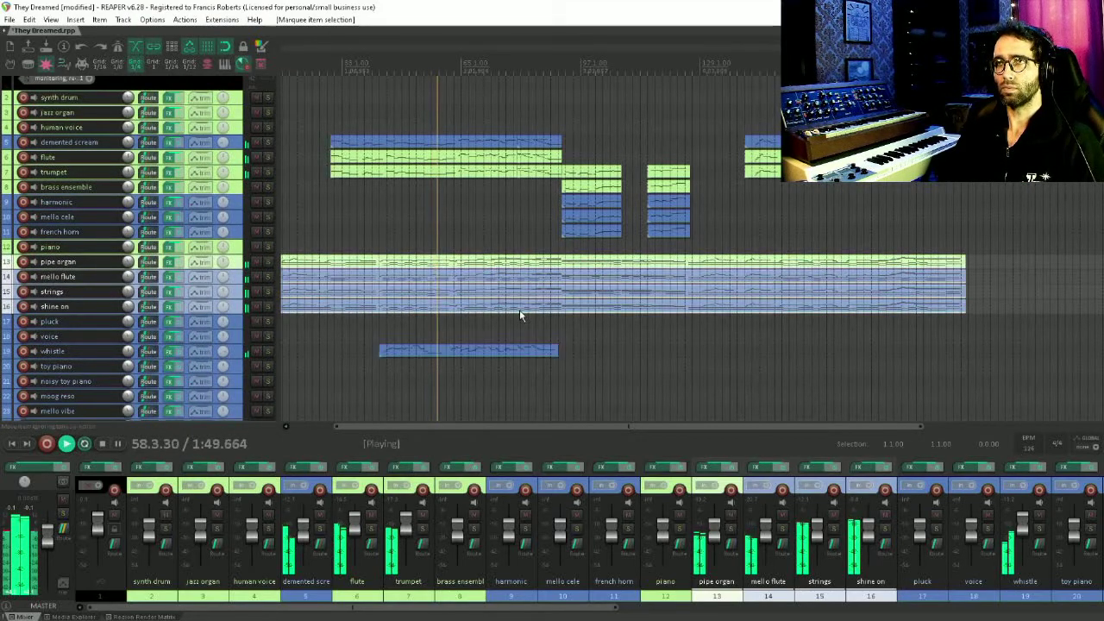
{"action": "double_click", "coordinate": [519, 310]}
{"action": "scroll", "coordinate": [522, 315], "scroll_direction": "down", "scroll_amount": 5}
{"action": "scroll", "coordinate": [612, 314], "scroll_direction": "up", "scroll_amount": 3}
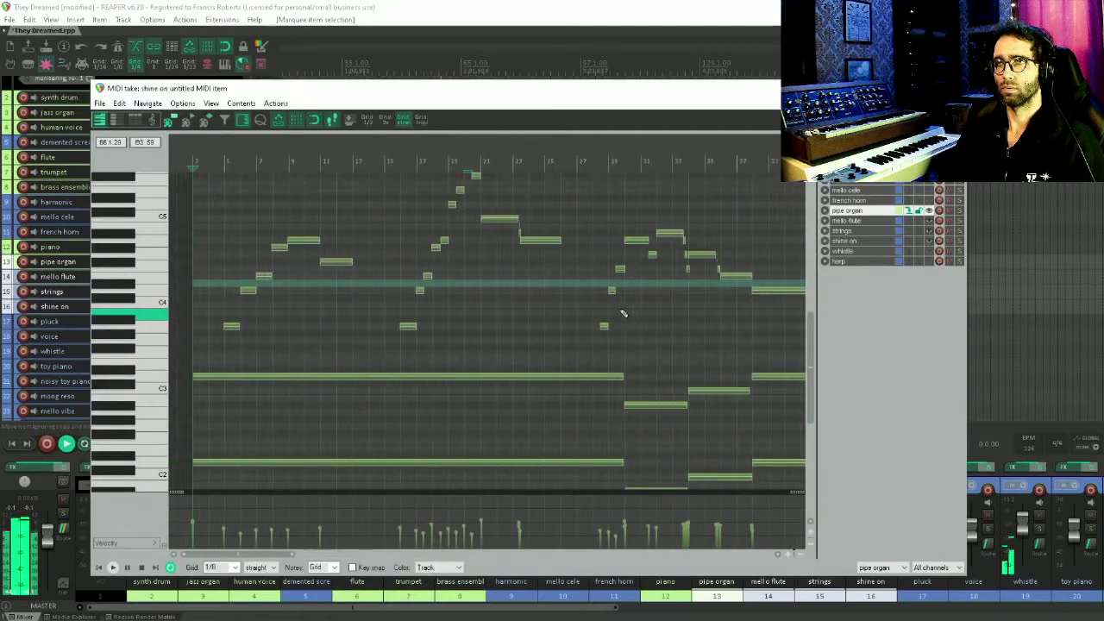
{"action": "left_click_drag", "start_coordinate": [581, 310], "coordinate": [444, 308]}
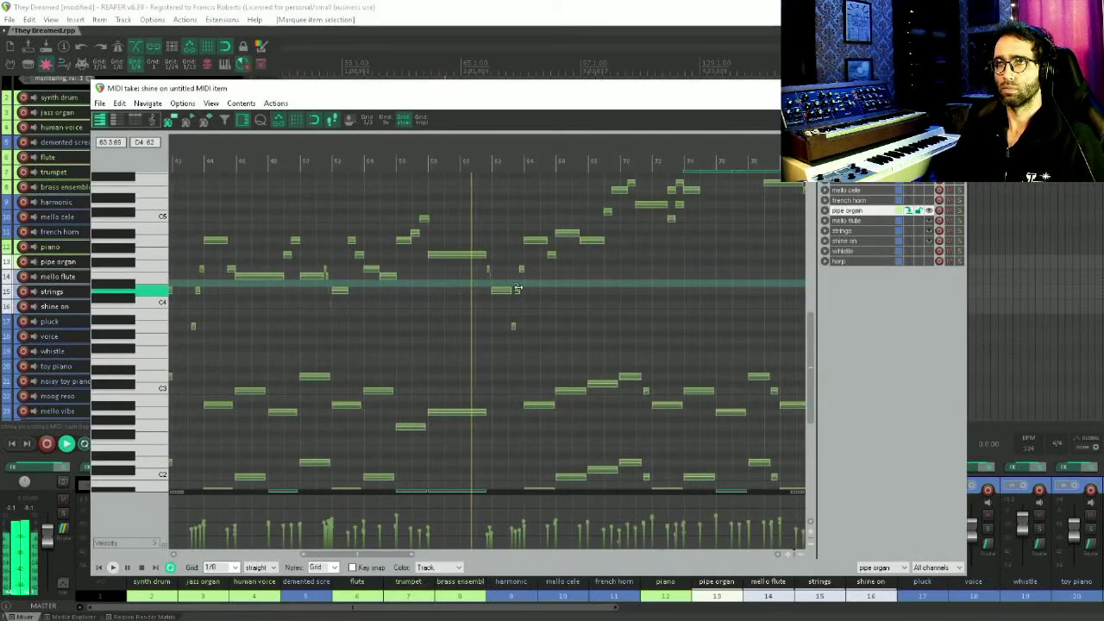
{"action": "left_click_drag", "start_coordinate": [514, 288], "coordinate": [475, 274]}
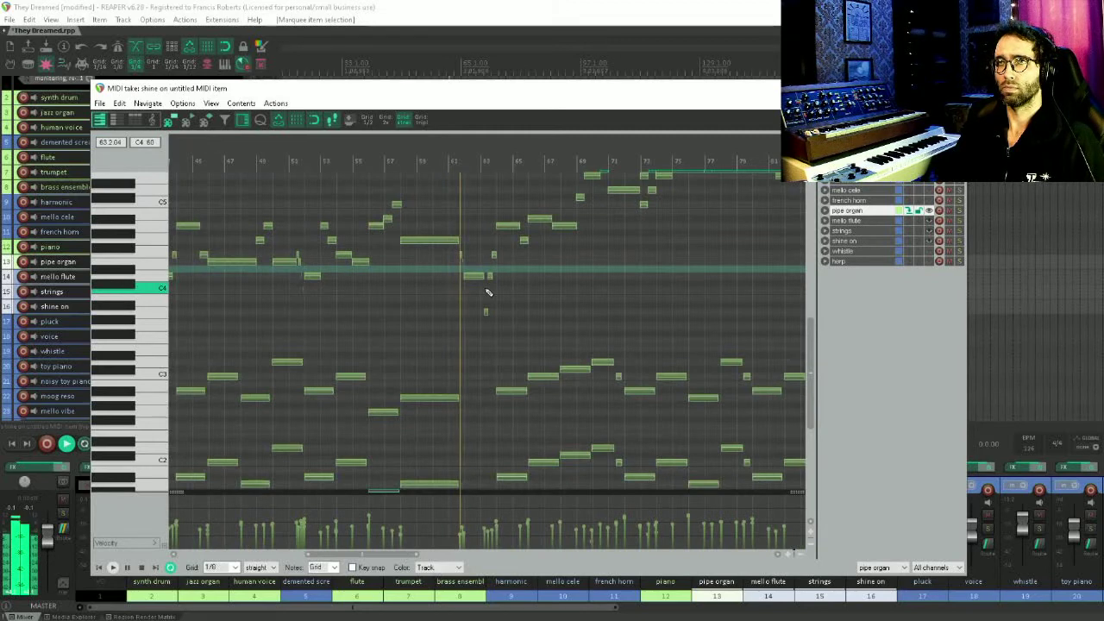
{"action": "left_click_drag", "start_coordinate": [490, 288], "coordinate": [434, 286]}
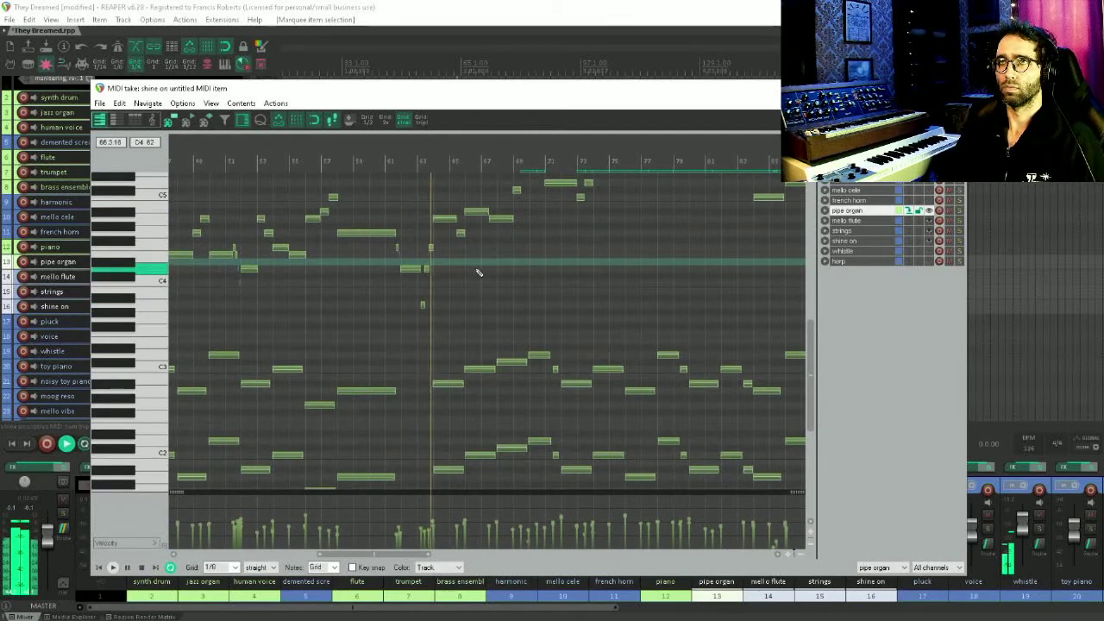
{"action": "left_click_drag", "start_coordinate": [483, 231], "coordinate": [438, 240]}
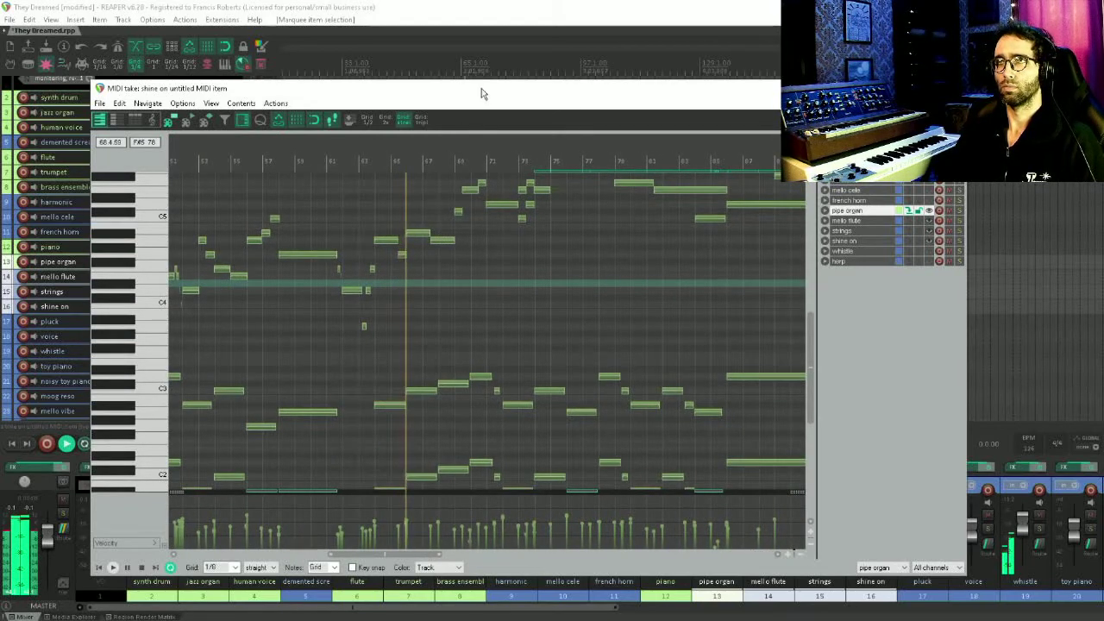
{"action": "key", "text": "Escape"}
Open all items playing around bar 66, from demented scream to whistle, in the MIDI editor, compare their overlapping notes, and close it.
{"action": "left_click_drag", "start_coordinate": [471, 122], "coordinate": [548, 381]}
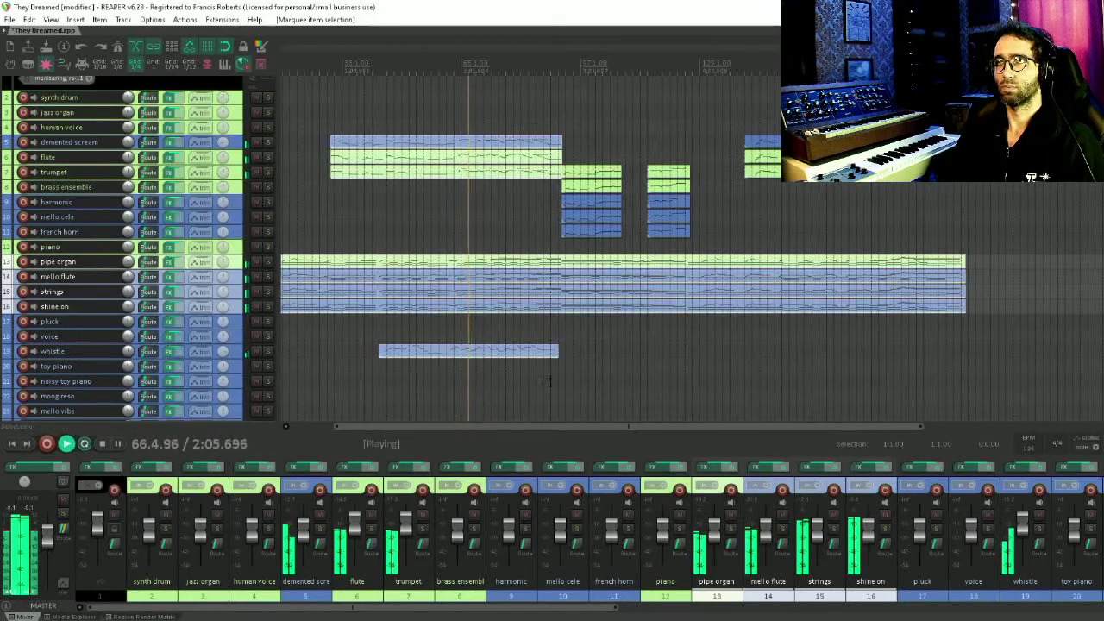
{"action": "key", "text": "ctrl+alt+e"}
{"action": "scroll", "coordinate": [541, 368], "scroll_direction": "up", "scroll_amount": 4}
{"action": "left_click_drag", "start_coordinate": [601, 329], "coordinate": [266, 364]}
{"action": "scroll", "coordinate": [608, 342], "scroll_direction": "down", "scroll_amount": 2}
{"action": "left_click_drag", "start_coordinate": [523, 348], "coordinate": [450, 325]}
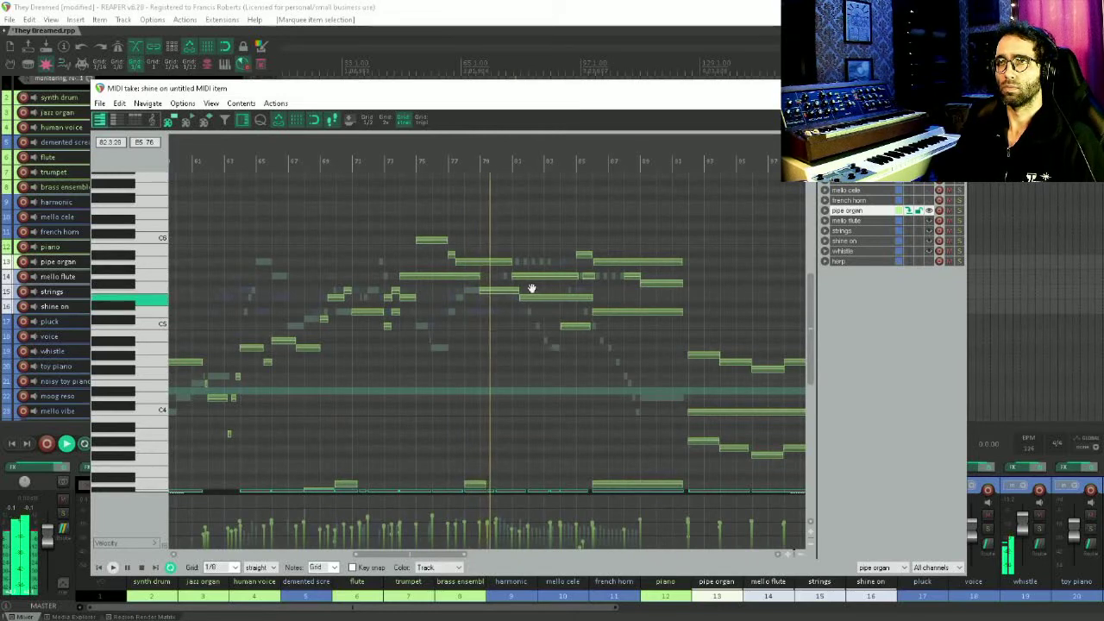
{"action": "left_click_drag", "start_coordinate": [533, 290], "coordinate": [415, 251]}
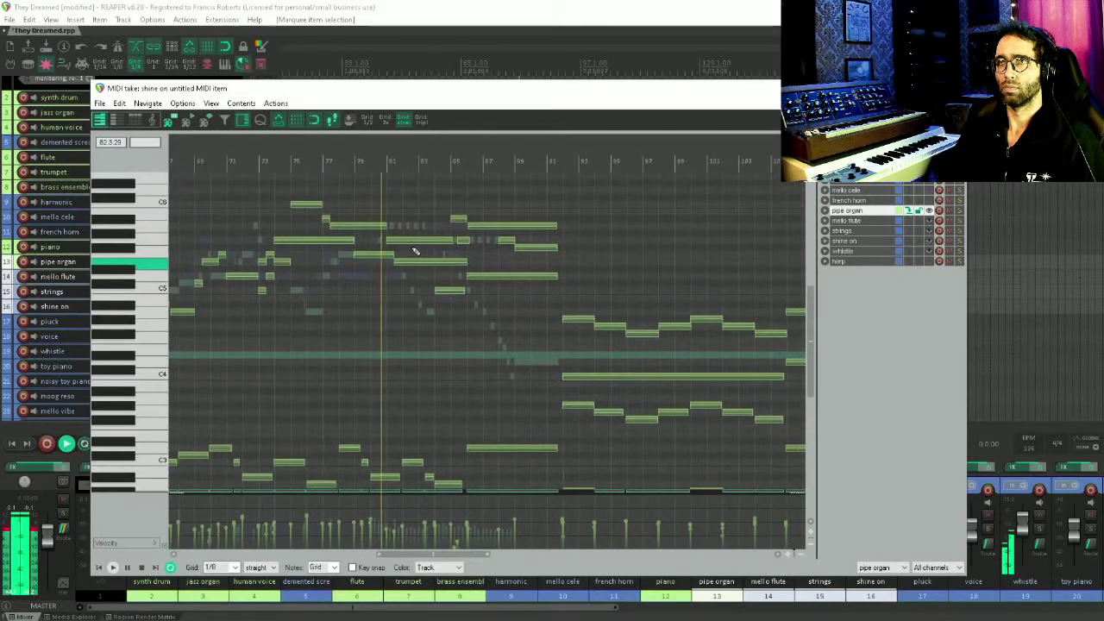
{"action": "key", "text": "Escape"}
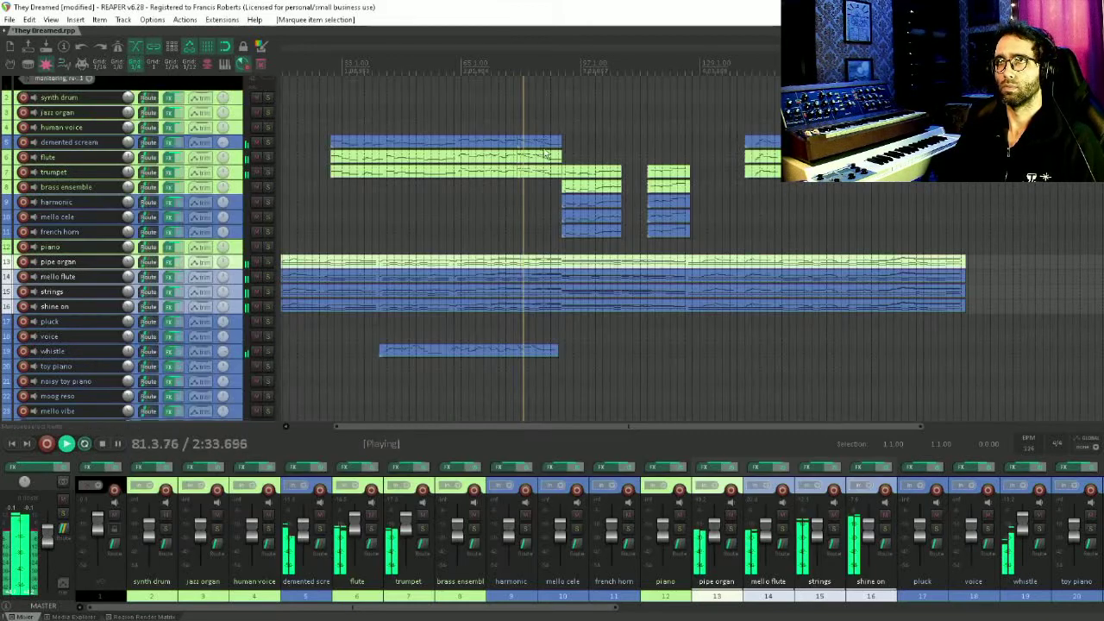
Open the demented scream item in the MIDI editor, examine its phrases from bar 80 to 90 during playback, and close the editor.
{"action": "left_click_drag", "start_coordinate": [544, 154], "coordinate": [527, 214]}
{"action": "key", "text": "ctrl+alt+e"}
{"action": "scroll", "coordinate": [595, 313], "scroll_direction": "up", "scroll_amount": 4}
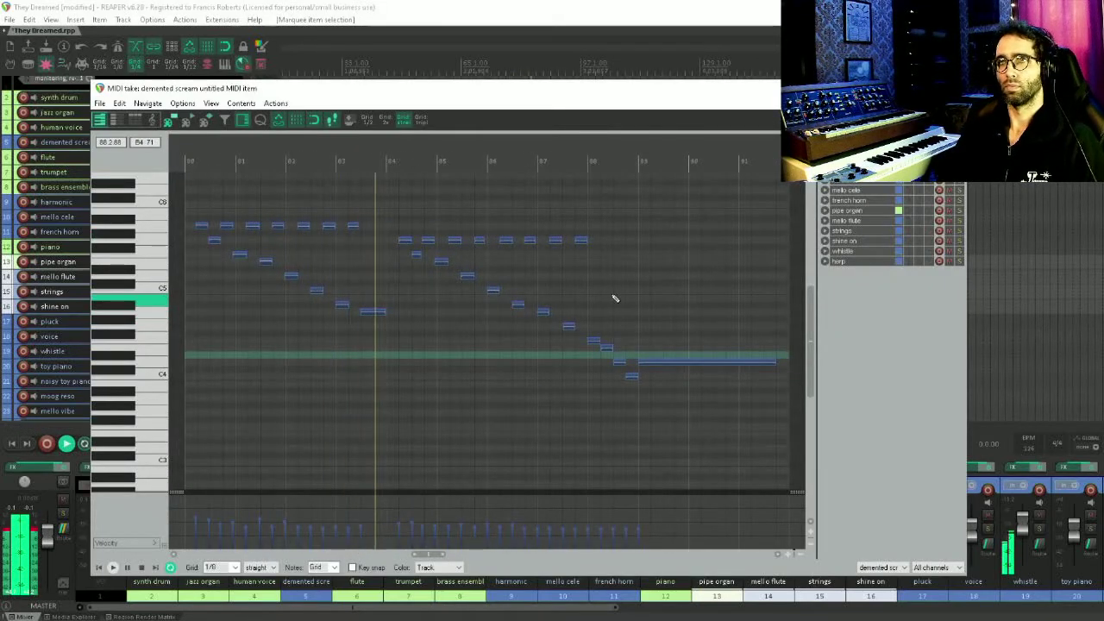
{"action": "key", "text": "space"}
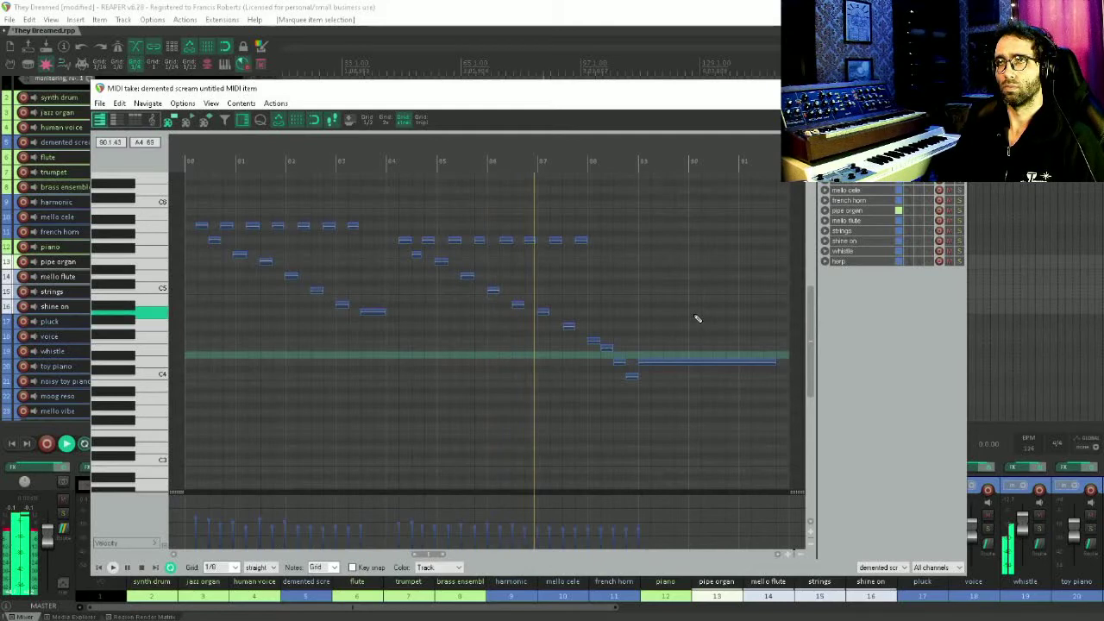
{"action": "left_click_drag", "start_coordinate": [691, 316], "coordinate": [617, 318]}
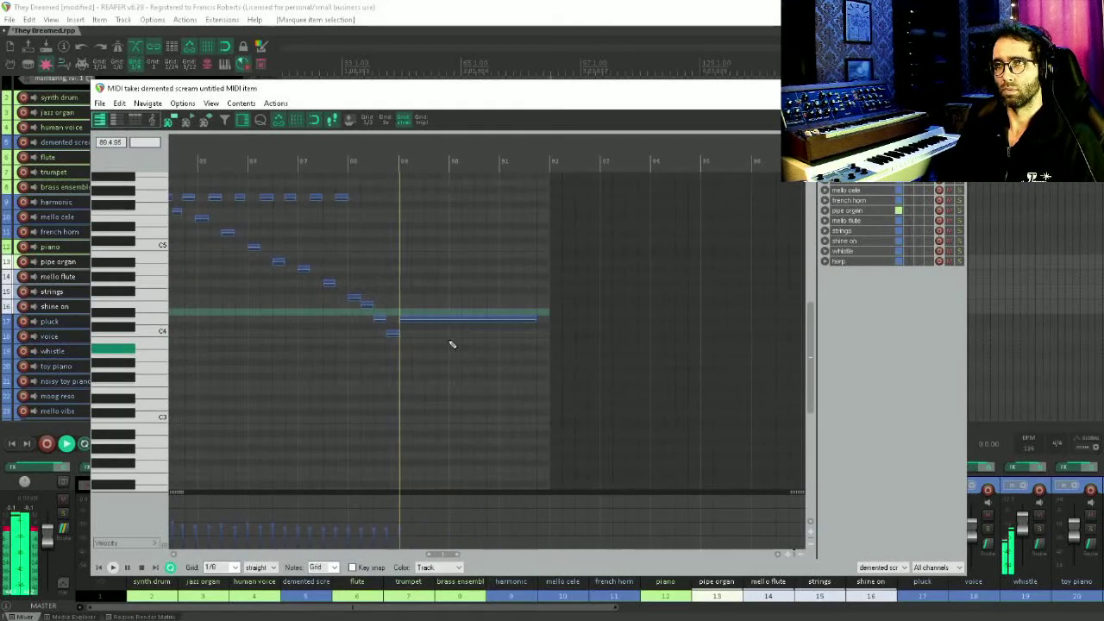
{"action": "key", "text": "Escape"}
Open the items from trumpet to shine on around bar 92 together in the MIDI editor and examine the pipe organ's chords.
{"action": "left_click_drag", "start_coordinate": [652, 229], "coordinate": [585, 250]}
{"action": "left_click_drag", "start_coordinate": [561, 179], "coordinate": [514, 261]}
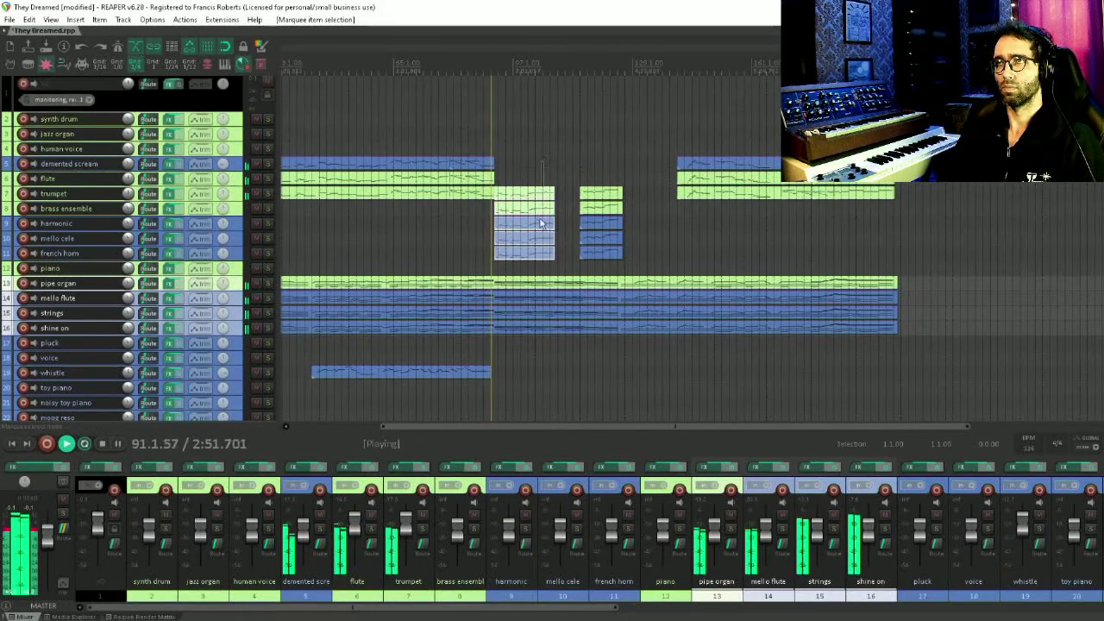
{"action": "double_click", "coordinate": [541, 223]}
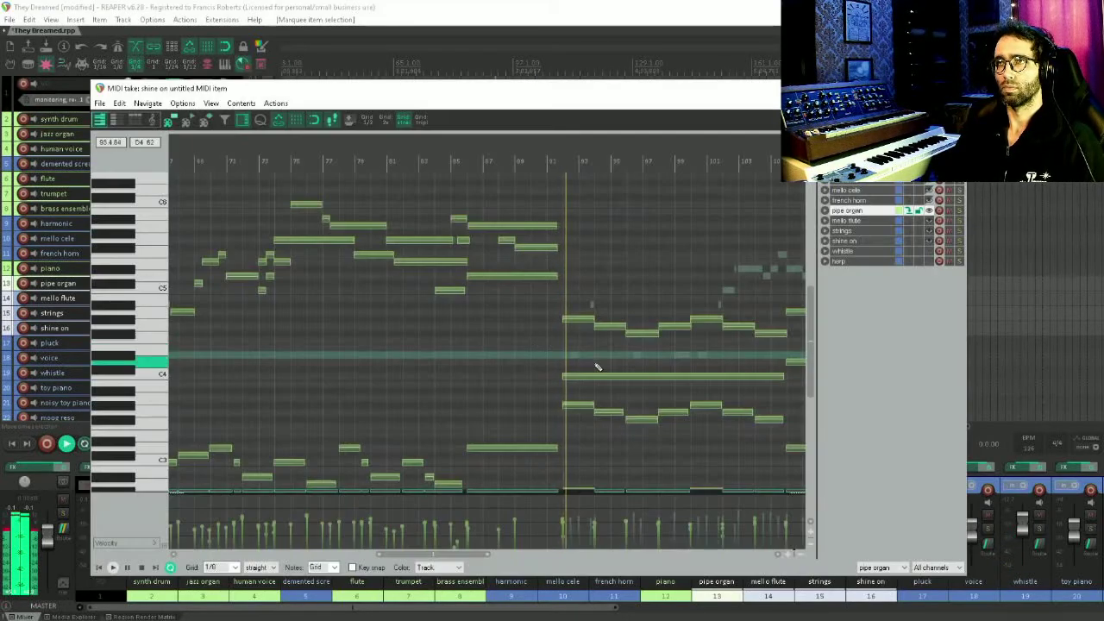
{"action": "scroll", "coordinate": [596, 365], "scroll_direction": "down", "scroll_amount": 2}
{"action": "left_click_drag", "start_coordinate": [599, 363], "coordinate": [485, 296]}
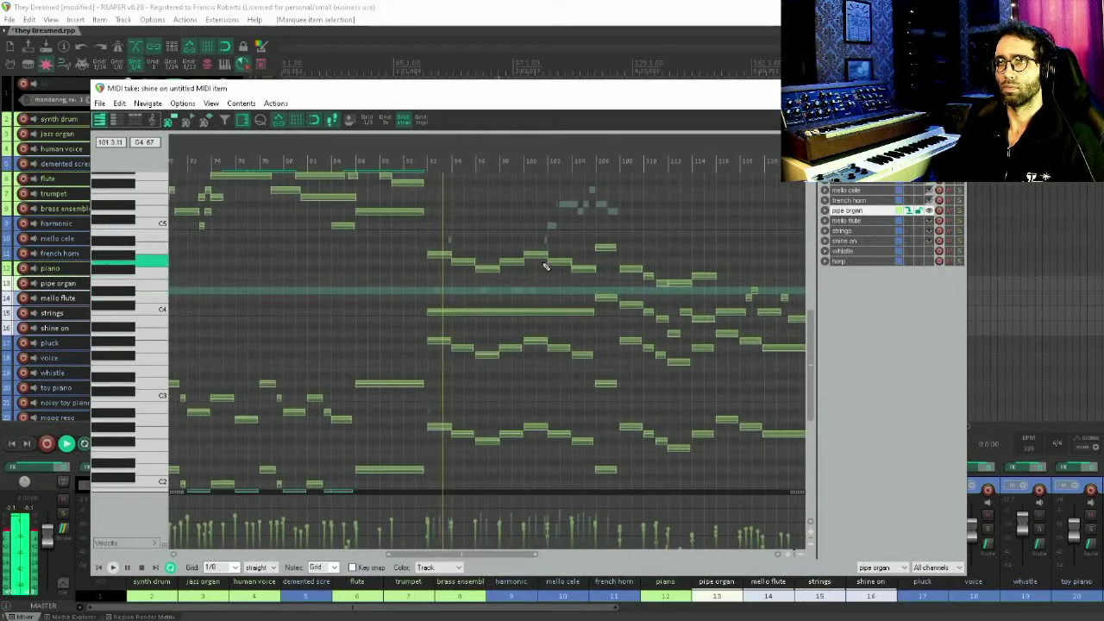
{"action": "scroll", "coordinate": [541, 291], "scroll_direction": "up", "scroll_amount": 4}
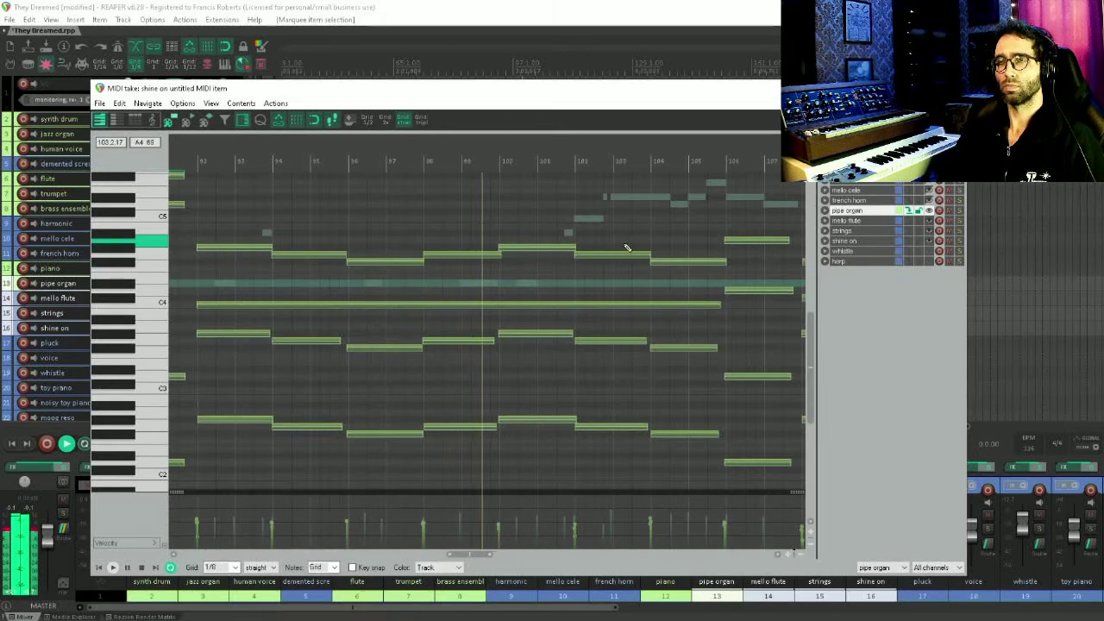
Follow the pipe organ's notes and the overlaid parts from bar 100 to 115 during playback, and close the MIDI editor.
{"action": "left_click_drag", "start_coordinate": [623, 247], "coordinate": [566, 226]}
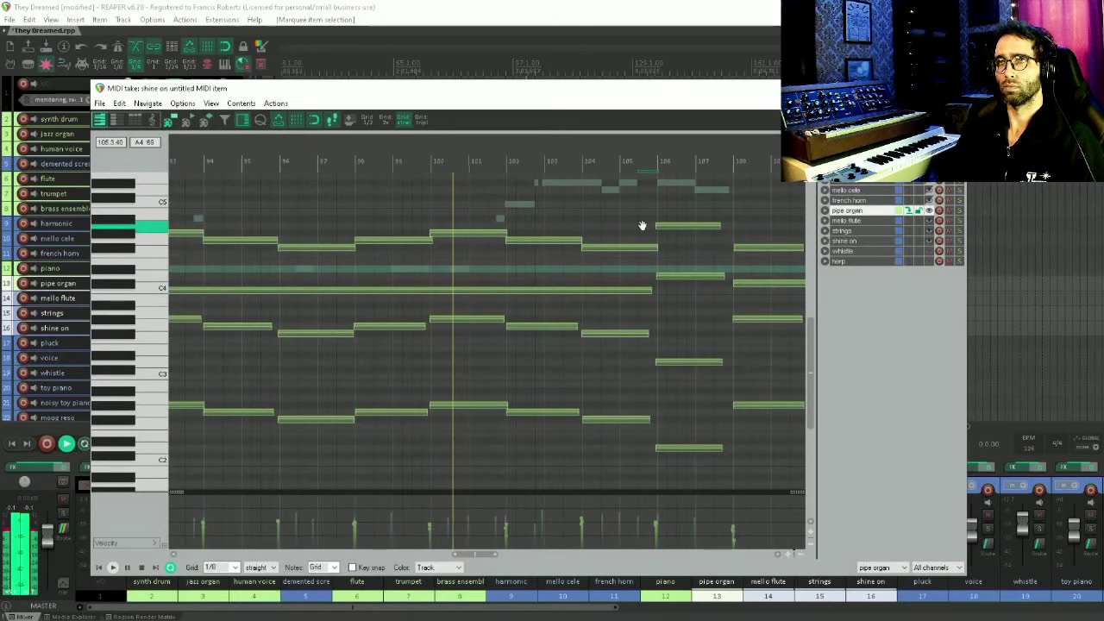
{"action": "left_click_drag", "start_coordinate": [640, 226], "coordinate": [500, 234]}
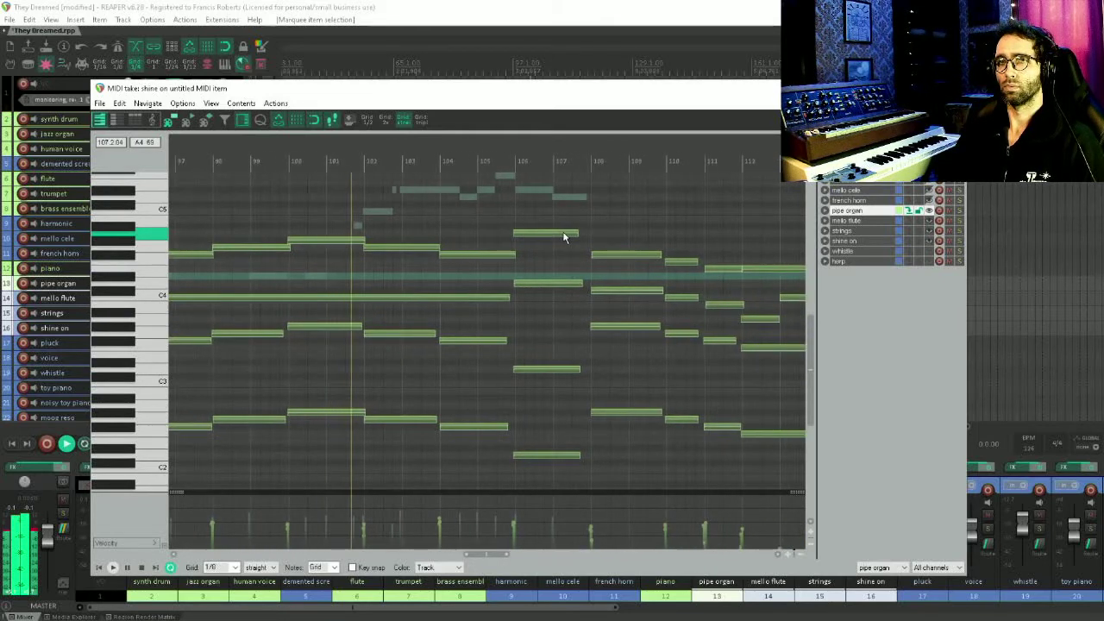
{"action": "left_click_drag", "start_coordinate": [562, 231], "coordinate": [412, 253]}
{"action": "left_click_drag", "start_coordinate": [519, 244], "coordinate": [458, 259]}
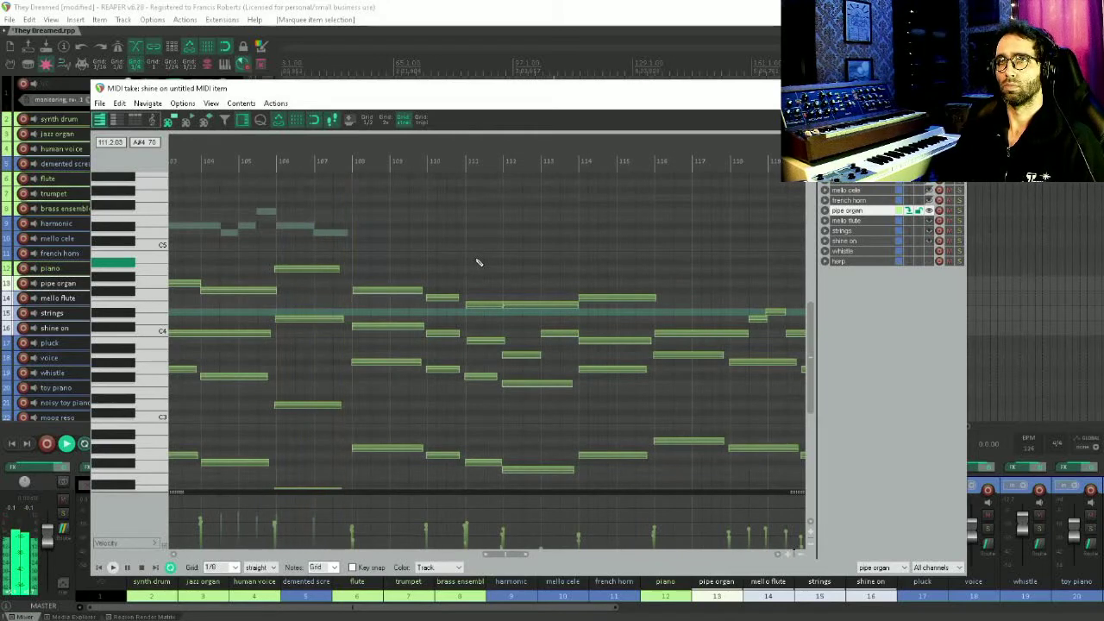
{"action": "left_click_drag", "start_coordinate": [473, 256], "coordinate": [364, 287]}
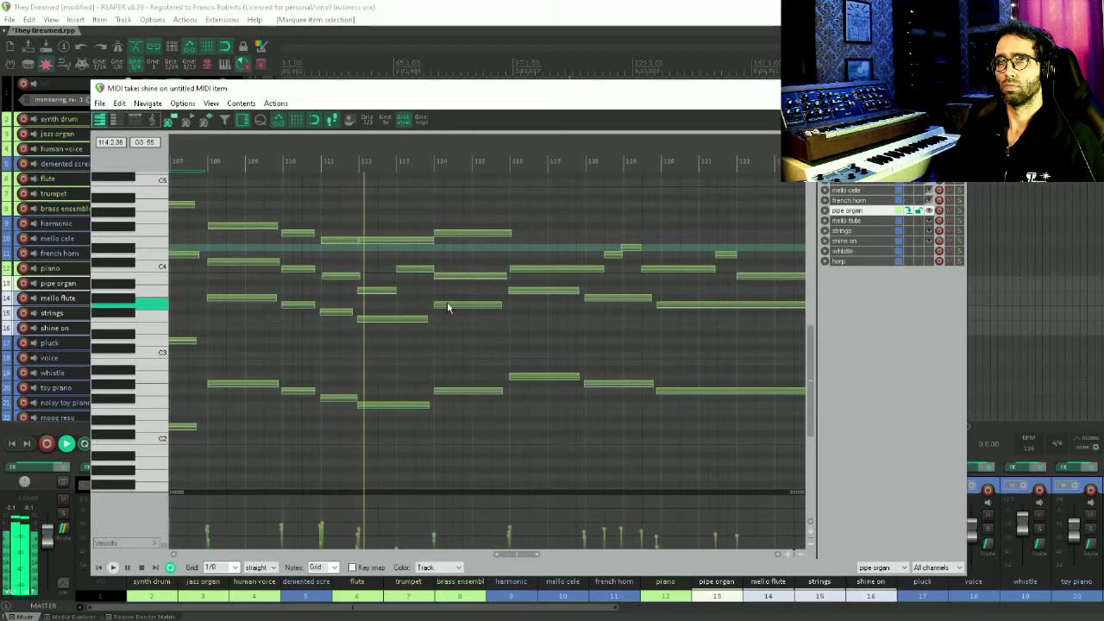
{"action": "left_click_drag", "start_coordinate": [437, 305], "coordinate": [379, 312]}
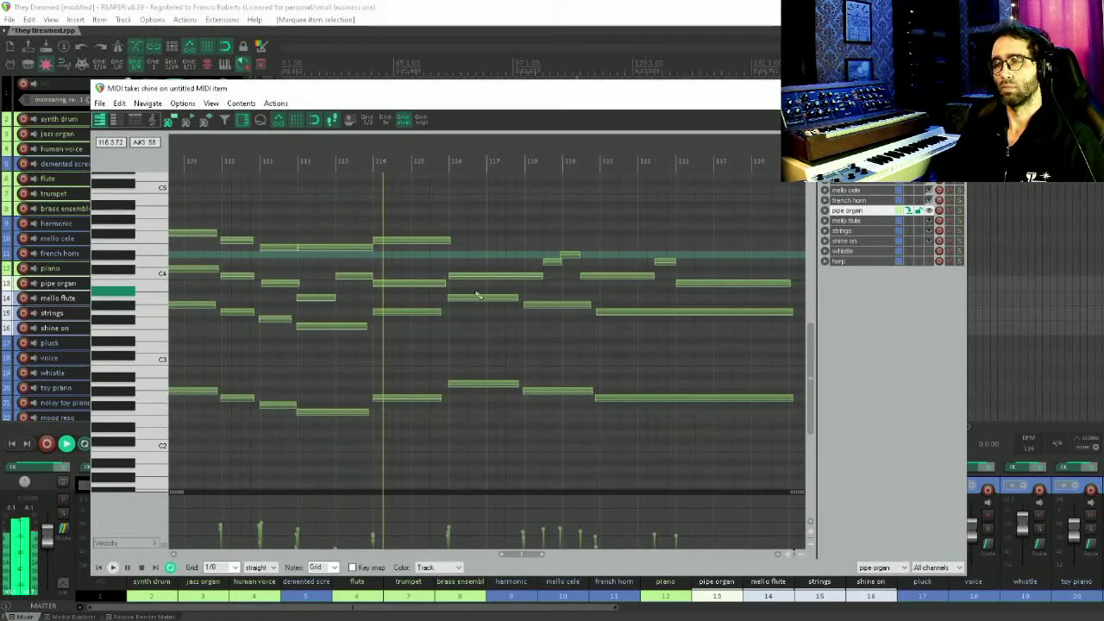
{"action": "left_click_drag", "start_coordinate": [495, 287], "coordinate": [458, 288]}
{"action": "key", "text": "Escape"}
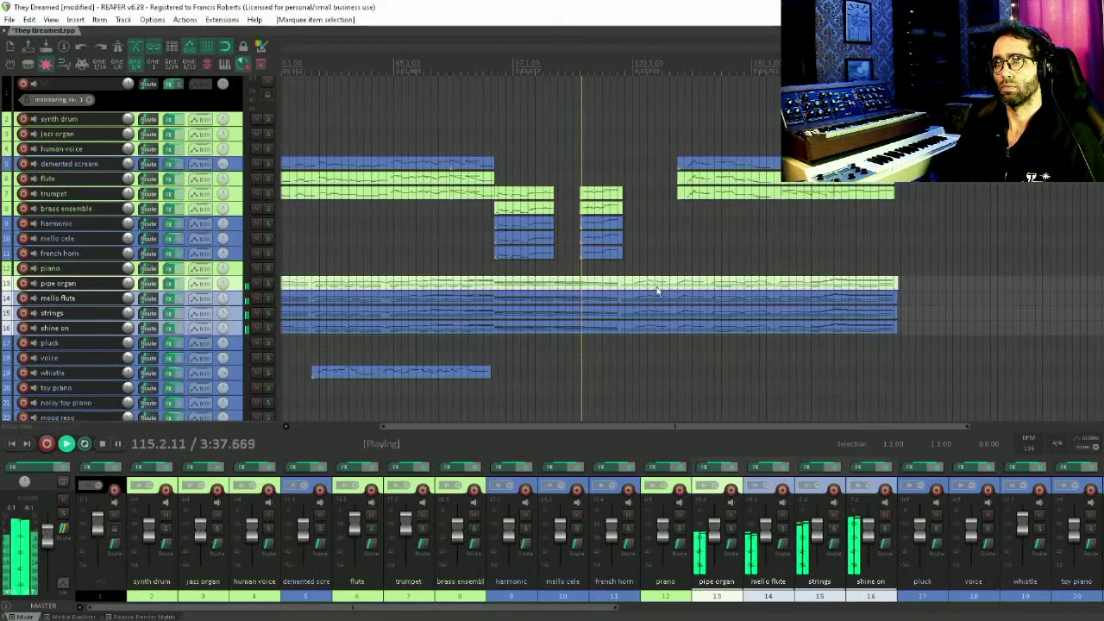
Open the trumpet to french horn items starting at bar 115 in the MIDI editor, follow the trumpet melody, and close the editor.
{"action": "left_click_drag", "start_coordinate": [657, 291], "coordinate": [594, 248]}
{"action": "left_click_drag", "start_coordinate": [562, 150], "coordinate": [513, 228]}
{"action": "double_click", "coordinate": [537, 196]}
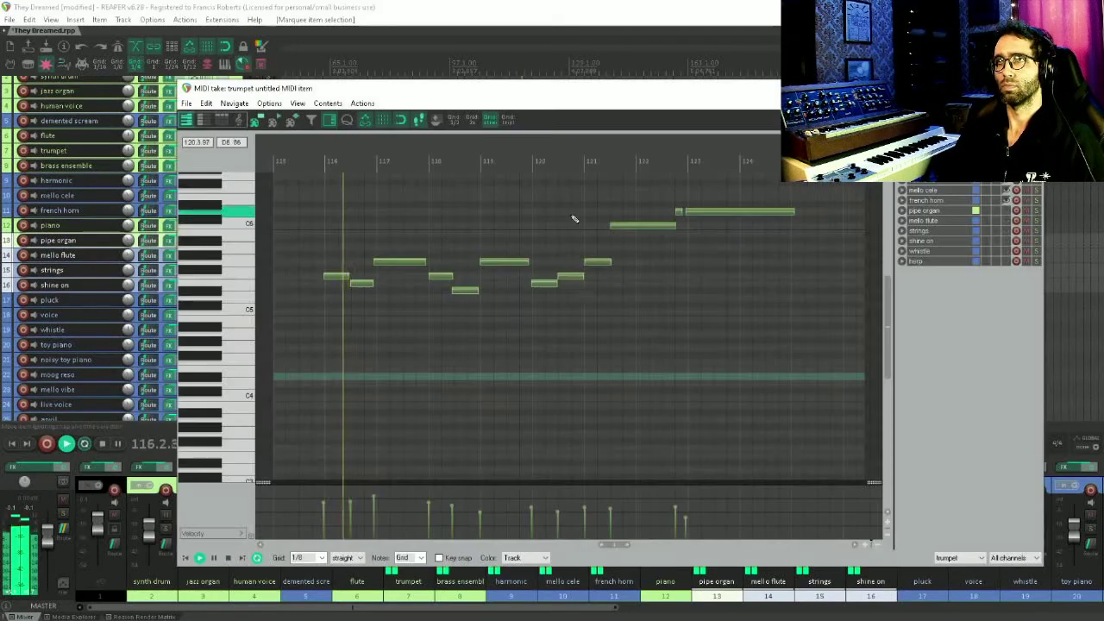
{"action": "left_click_drag", "start_coordinate": [578, 291], "coordinate": [528, 313]}
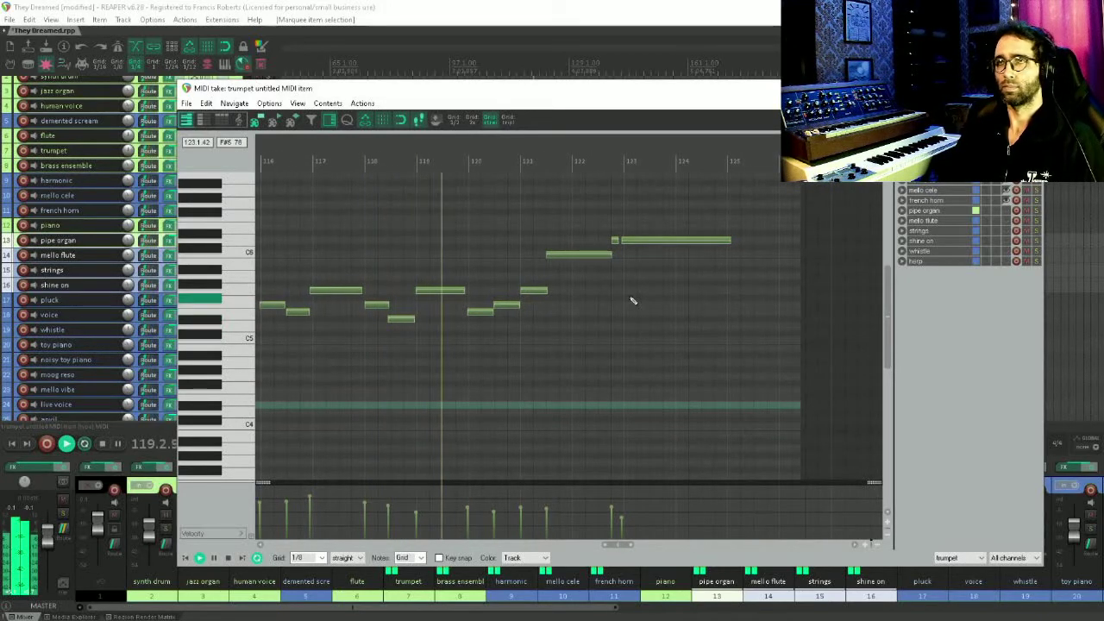
{"action": "mouse_move", "coordinate": [527, 319]}
{"action": "left_mouse_down"}
{"action": "mouse_move", "coordinate": [581, 234]}
{"action": "mouse_move", "coordinate": [525, 320]}
{"action": "left_mouse_up"}
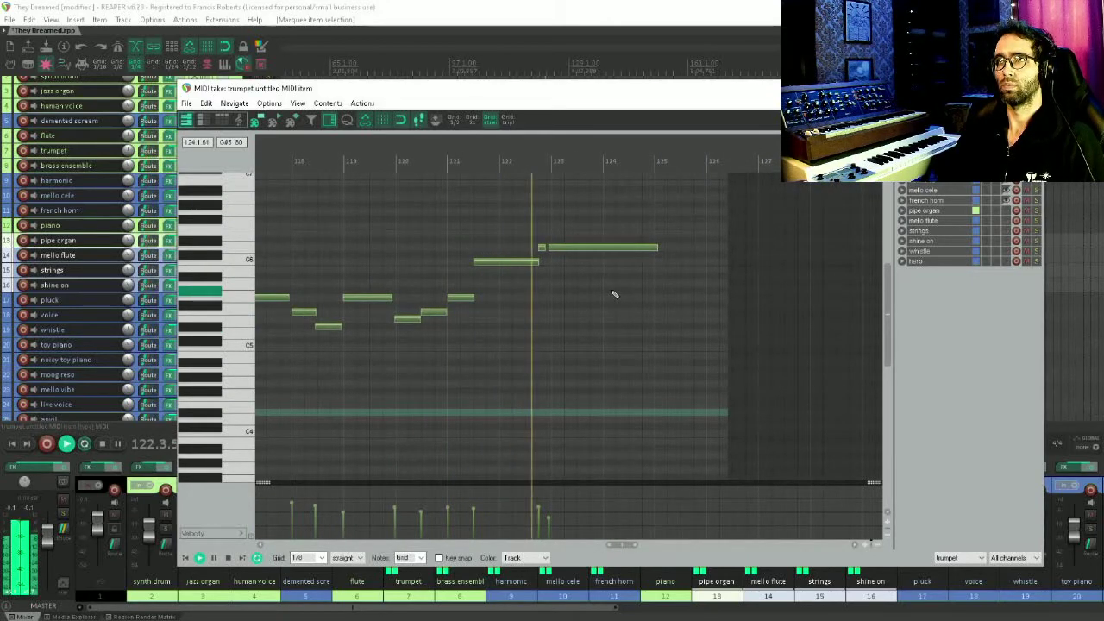
{"action": "key", "text": "Escape"}
Open the pipe organ, mello flute, strings and shine on items in the MIDI editor, follow bars 124 to 136, and close the editor.
{"action": "left_click_drag", "start_coordinate": [588, 222], "coordinate": [593, 305]}
{"action": "key", "text": "ctrl+alt+e"}
{"action": "scroll", "coordinate": [614, 315], "scroll_direction": "down", "scroll_amount": 5}
{"action": "scroll", "coordinate": [615, 316], "scroll_direction": "up", "scroll_amount": 4}
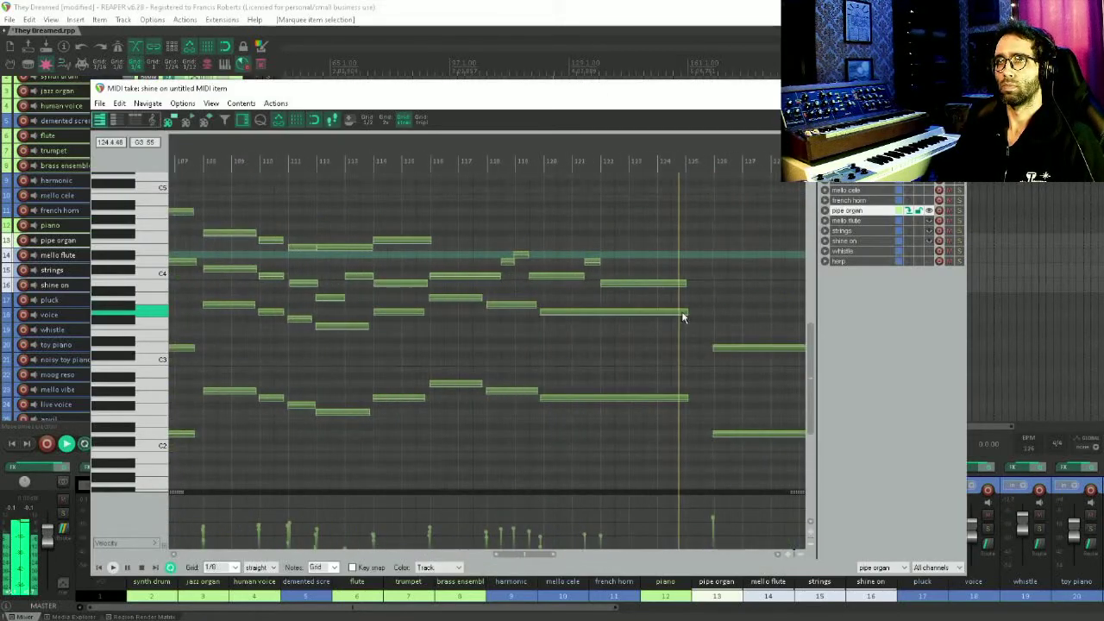
{"action": "left_click_drag", "start_coordinate": [682, 315], "coordinate": [432, 321]}
{"action": "left_click_drag", "start_coordinate": [584, 267], "coordinate": [454, 299]}
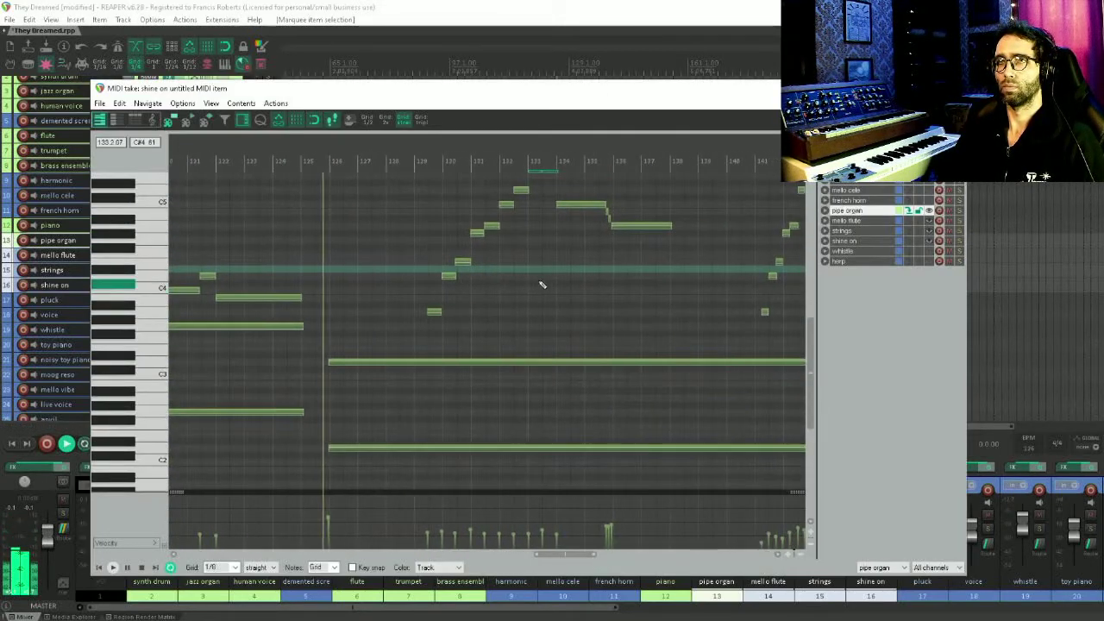
{"action": "left_click_drag", "start_coordinate": [549, 280], "coordinate": [483, 320]}
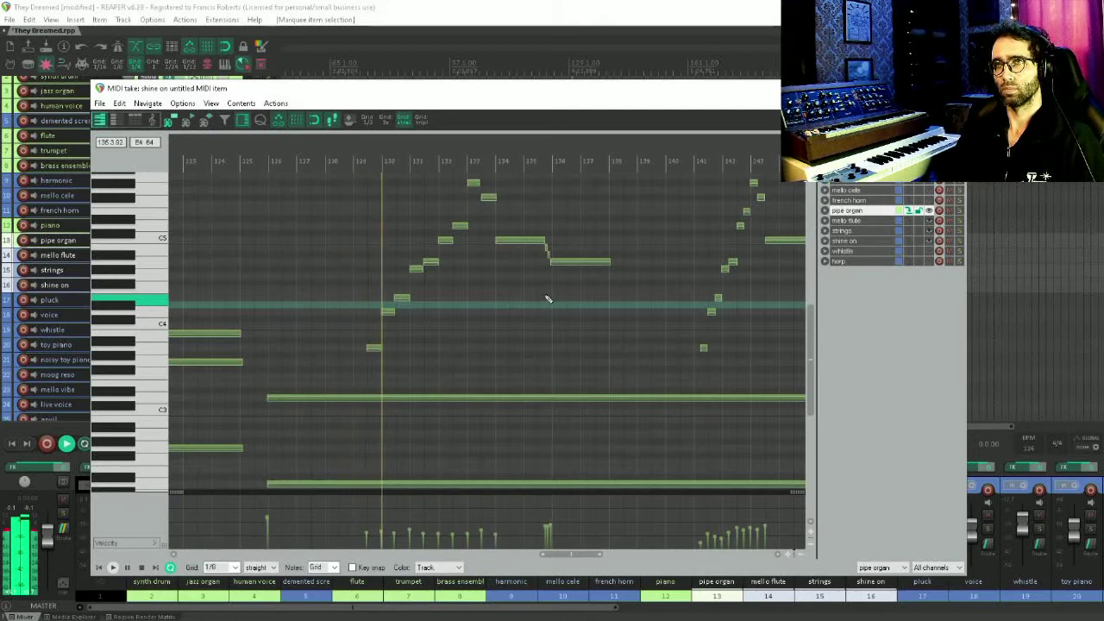
{"action": "left_click_drag", "start_coordinate": [547, 299], "coordinate": [494, 352]}
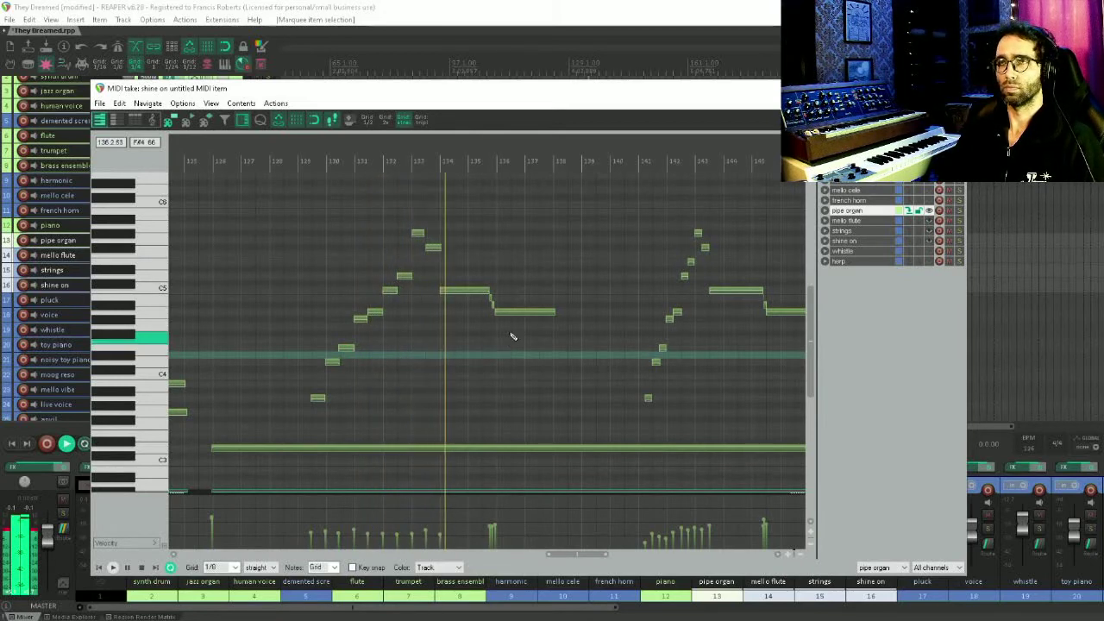
{"action": "left_click_drag", "start_coordinate": [514, 325], "coordinate": [412, 335]}
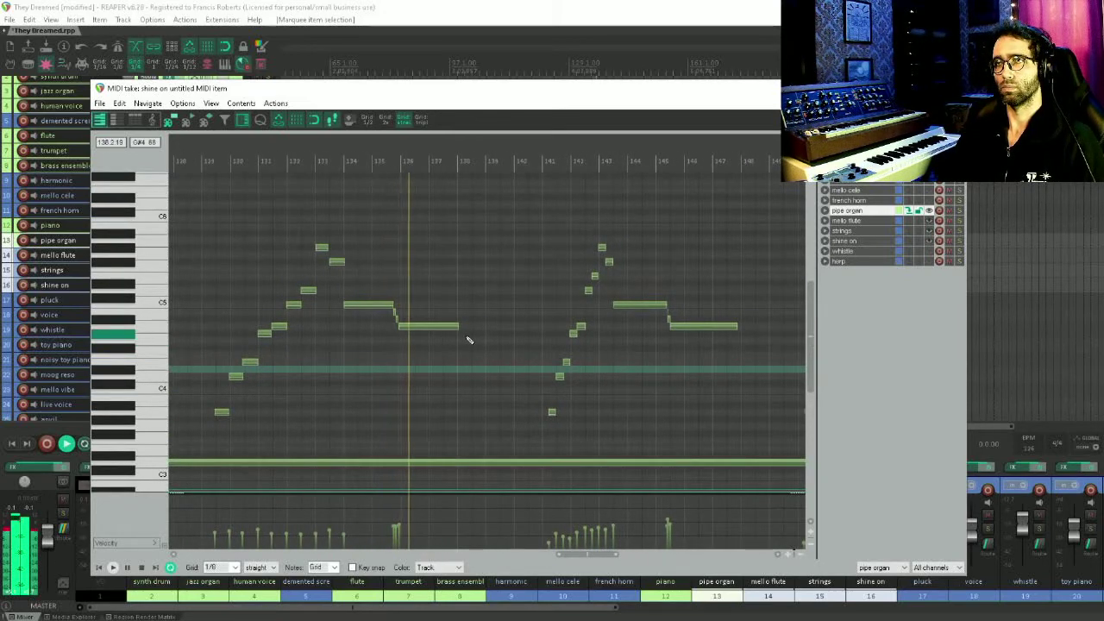
{"action": "key", "text": "Escape"}
Open the demented scream, flute and trumpet items with the pipe organ group in the MIDI editor and compare their overlapping phrases from bar 141.
{"action": "left_click_drag", "start_coordinate": [613, 278], "coordinate": [543, 323]}
{"action": "mouse_move", "coordinate": [559, 140]}
{"action": "left_mouse_down"}
{"action": "mouse_move", "coordinate": [647, 336]}
{"action": "mouse_move", "coordinate": [566, 227]}
{"action": "mouse_move", "coordinate": [411, 333]}
{"action": "left_mouse_up"}
{"action": "double_click", "coordinate": [639, 279]}
{"action": "left_click_drag", "start_coordinate": [537, 249], "coordinate": [500, 298]}
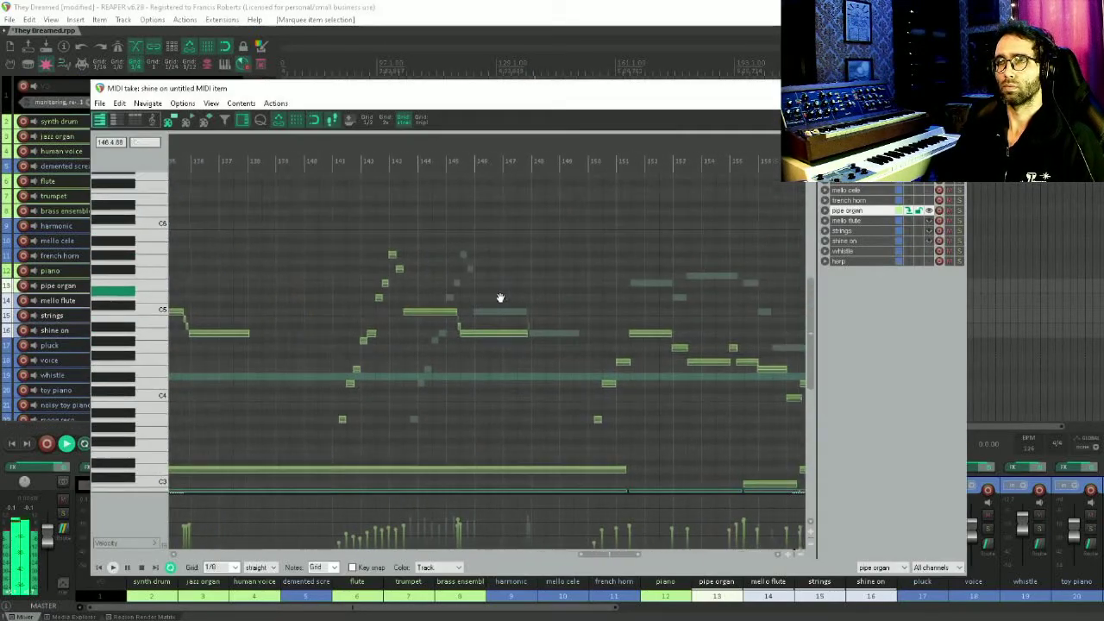
{"action": "scroll", "coordinate": [510, 325], "scroll_direction": "up", "scroll_amount": 3}
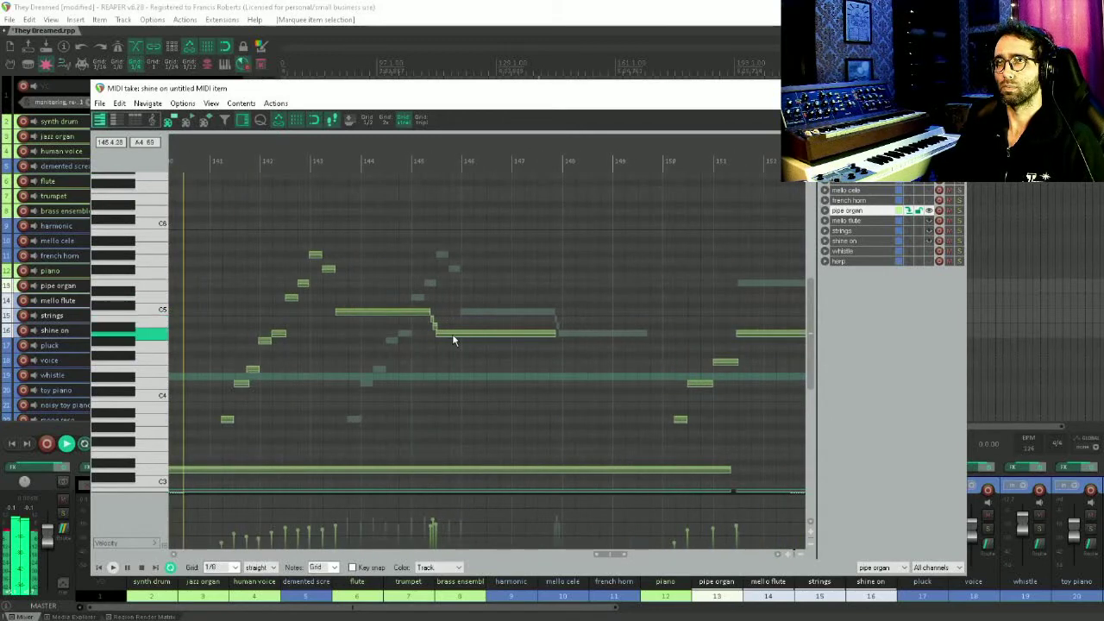
{"action": "scroll", "coordinate": [452, 336], "scroll_direction": "up", "scroll_amount": 1}
{"action": "left_click_drag", "start_coordinate": [449, 337], "coordinate": [576, 349]}
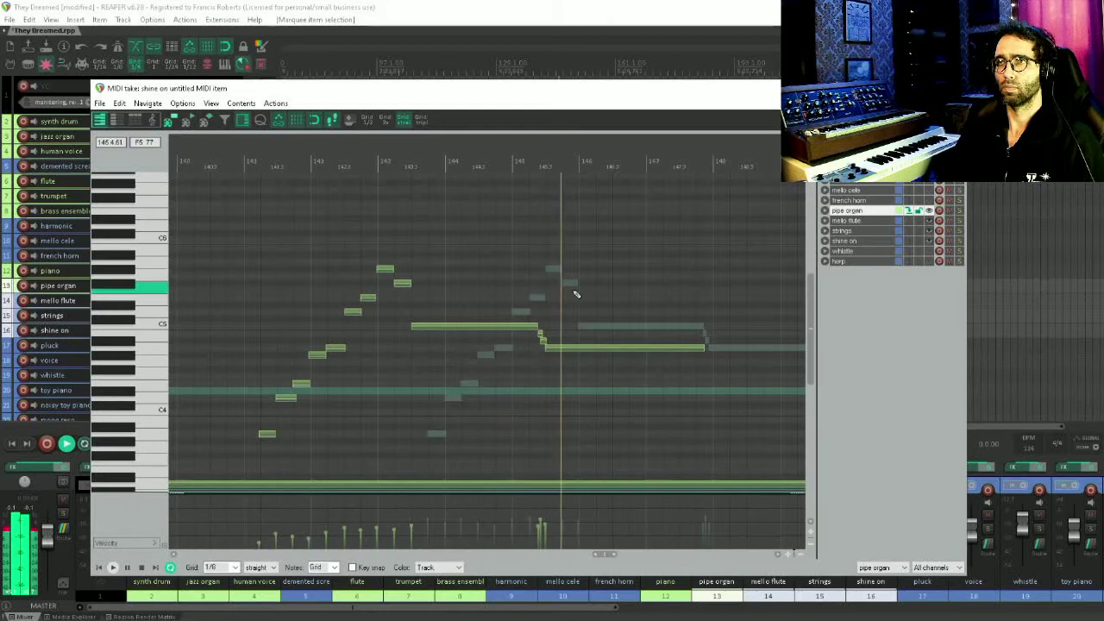
Follow the pipe organ group's overlapping phrases from bar 145 to 148 during playback, and close the MIDI editor.
{"action": "left_click_drag", "start_coordinate": [666, 340], "coordinate": [355, 288]}
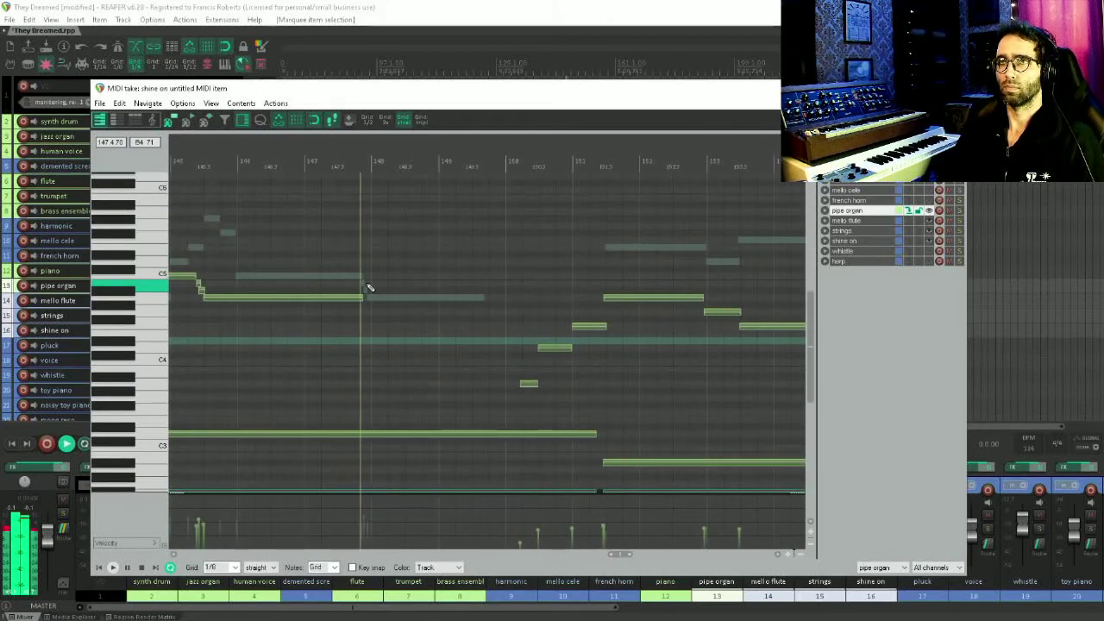
{"action": "key", "text": "Escape"}
{"action": "left_click_drag", "start_coordinate": [643, 269], "coordinate": [522, 303]}
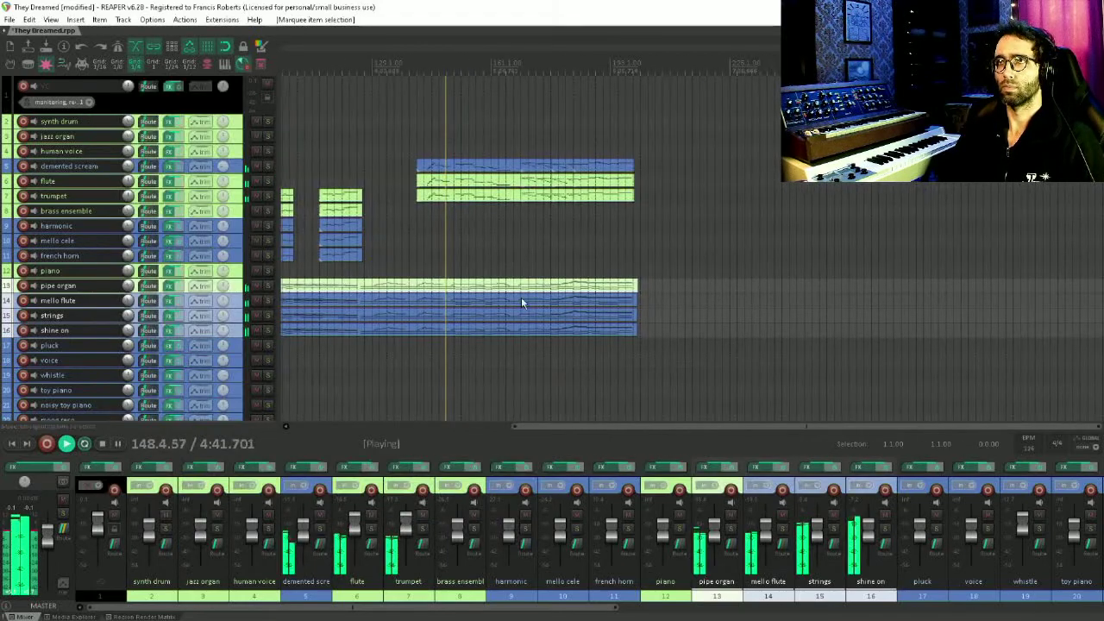
{"action": "left_click_drag", "start_coordinate": [526, 259], "coordinate": [415, 463]}
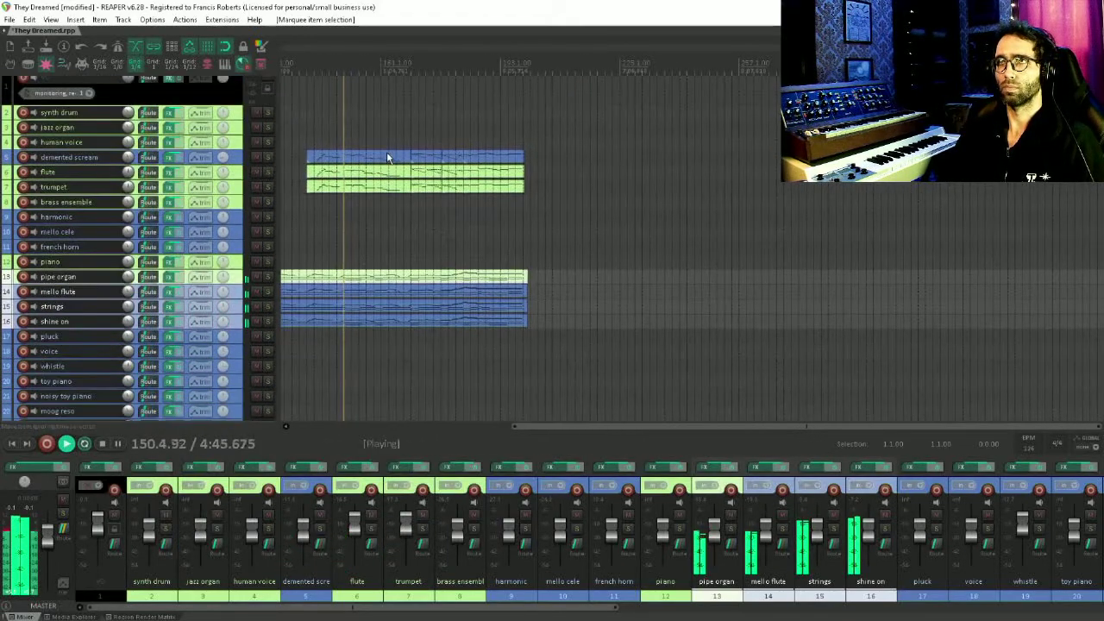
Open the first demented scream, flute and trumpet items with the pipe organ group in the MIDI editor, follow bars 150 to 171, and close it.
{"action": "left_click_drag", "start_coordinate": [387, 154], "coordinate": [372, 301]}
{"action": "key", "text": "ctrl+alt+e"}
{"action": "scroll", "coordinate": [493, 349], "scroll_direction": "down", "scroll_amount": 1}
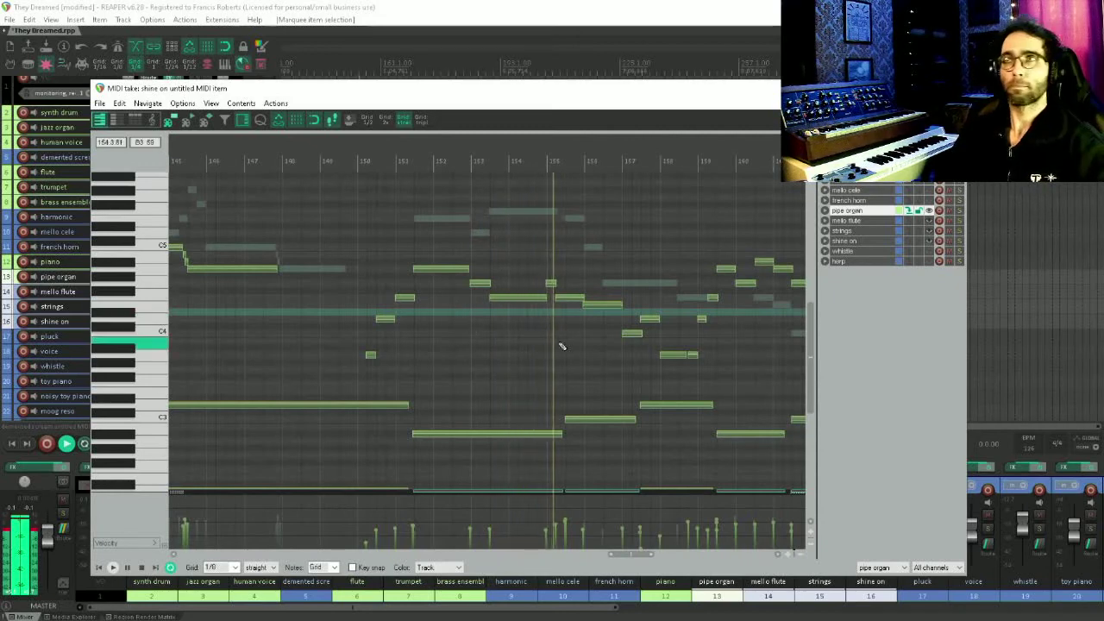
{"action": "left_click_drag", "start_coordinate": [622, 337], "coordinate": [411, 322]}
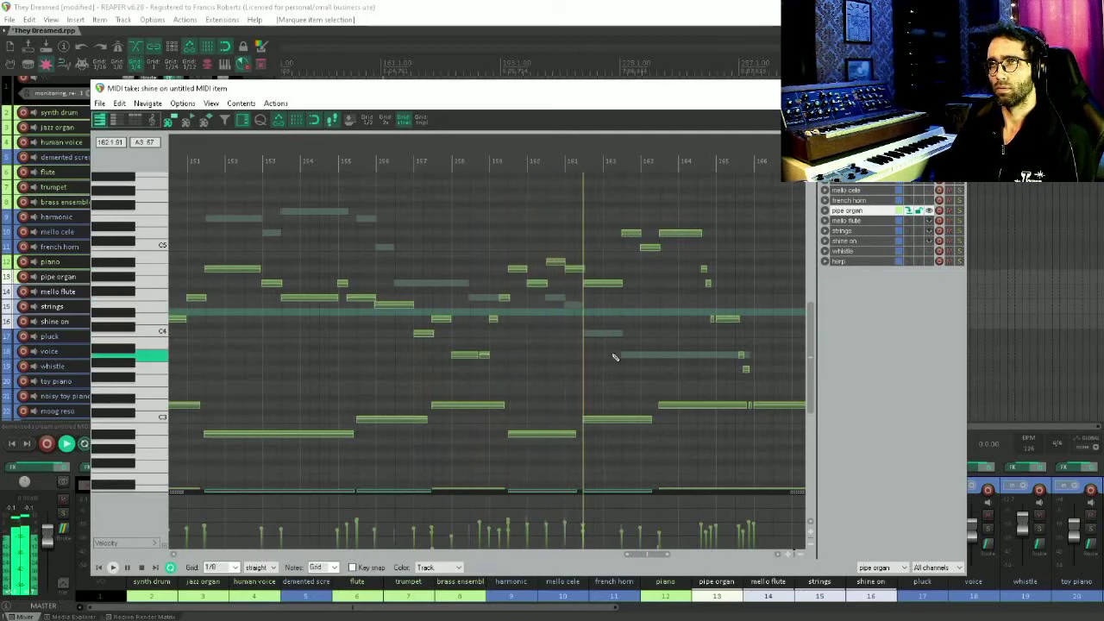
{"action": "left_click_drag", "start_coordinate": [645, 324], "coordinate": [530, 305]}
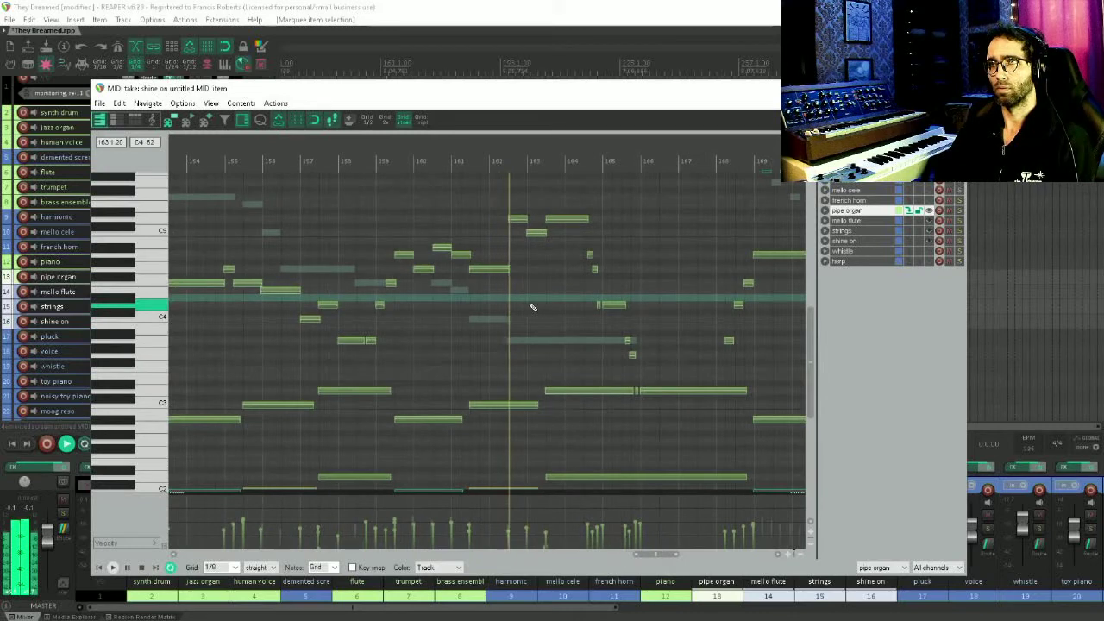
{"action": "left_click_drag", "start_coordinate": [631, 262], "coordinate": [473, 255]}
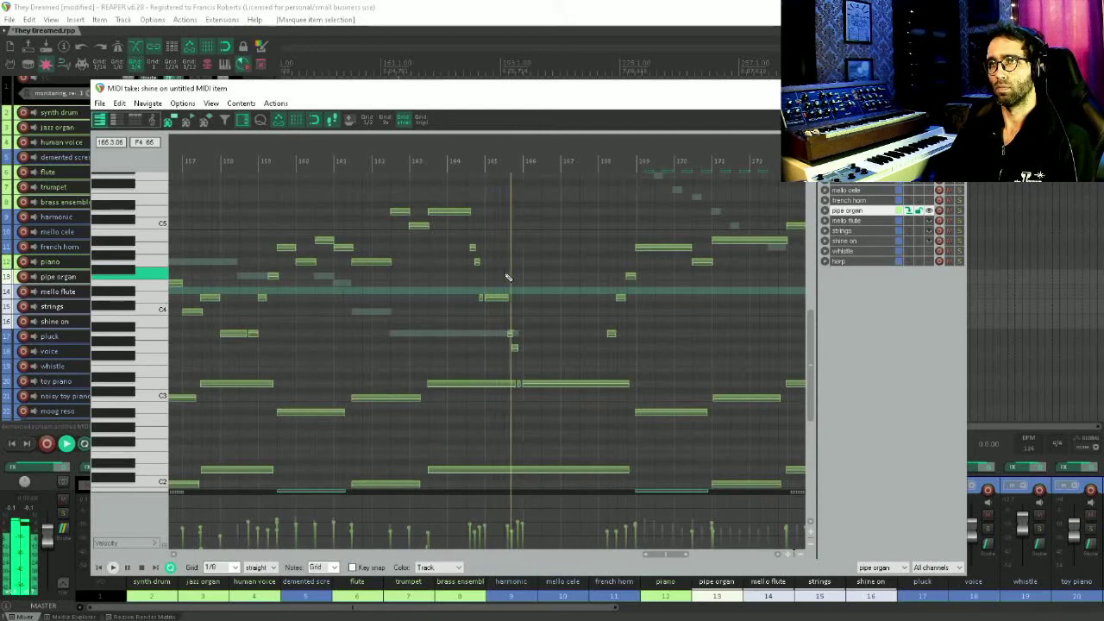
{"action": "left_click_drag", "start_coordinate": [619, 328], "coordinate": [493, 283]}
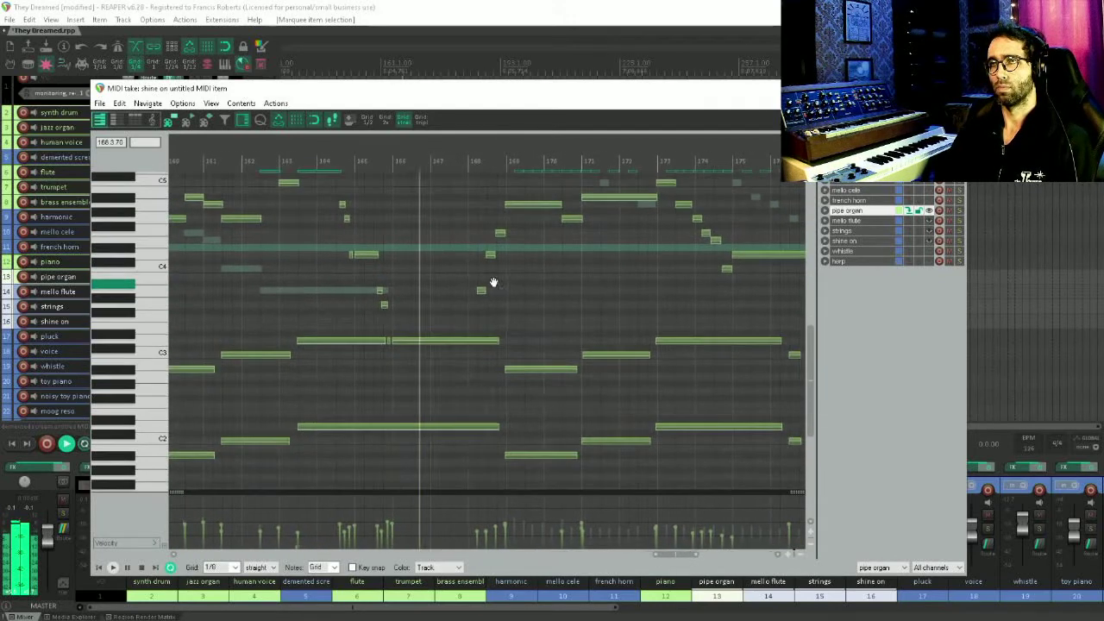
{"action": "left_click_drag", "start_coordinate": [563, 288], "coordinate": [473, 382]}
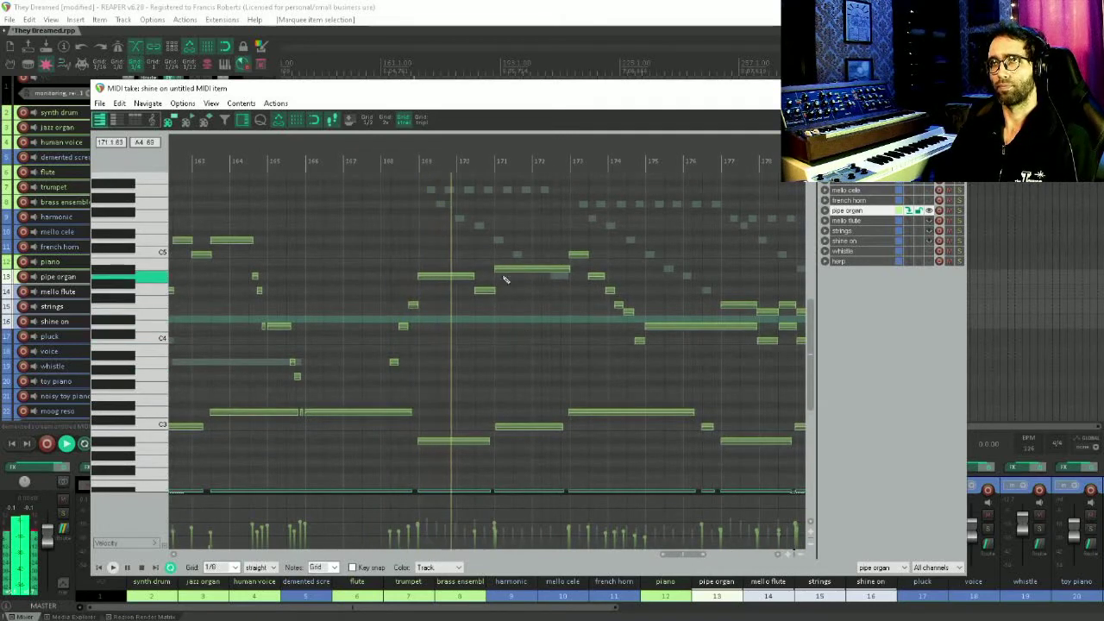
{"action": "key", "text": "Escape"}
Open the demented scream, flute and trumpet items starting at bar 169 in the MIDI editor, follow their descending patterns to bar 185, and close it.
{"action": "left_click_drag", "start_coordinate": [595, 158], "coordinate": [421, 209]}
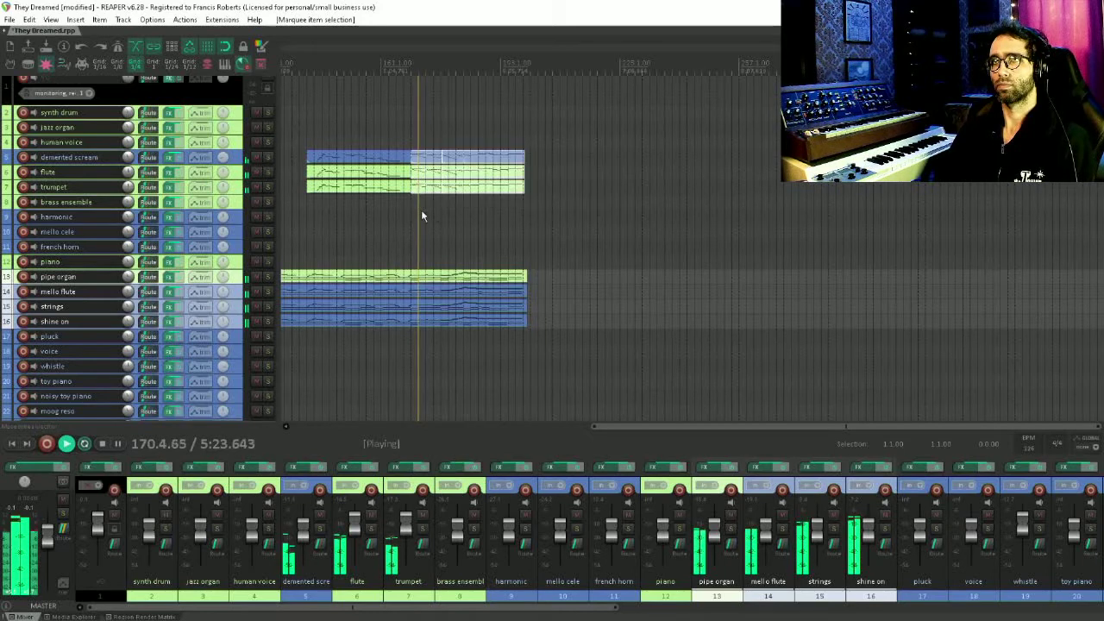
{"action": "key", "text": "ctrl+alt+e"}
{"action": "scroll", "coordinate": [652, 280], "scroll_direction": "down", "scroll_amount": 2}
{"action": "left_click_drag", "start_coordinate": [651, 277], "coordinate": [468, 380]}
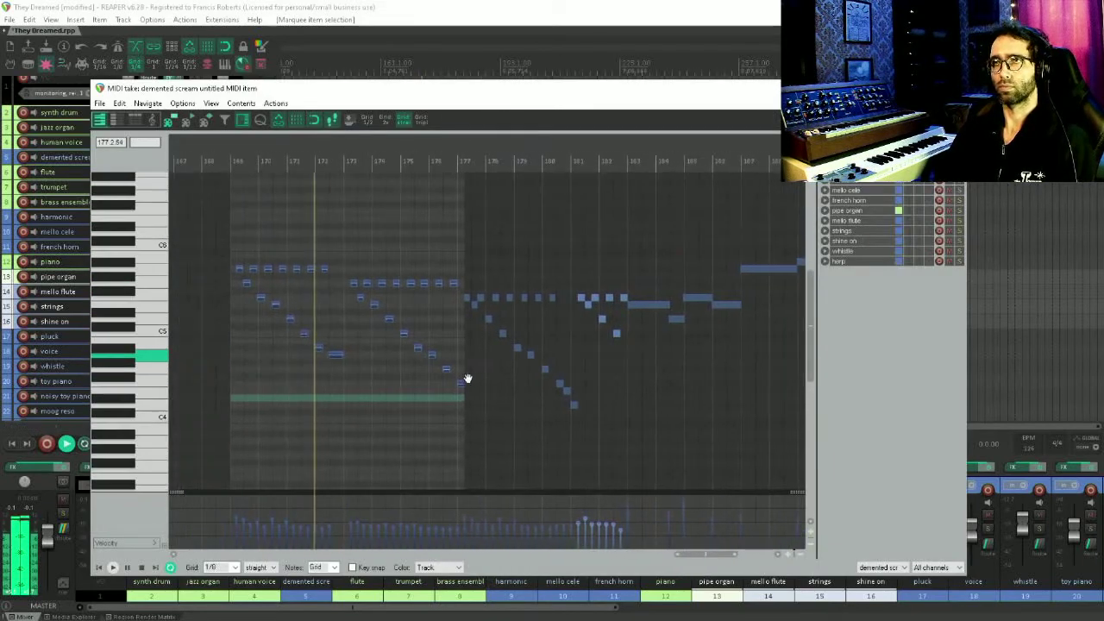
{"action": "left_click_drag", "start_coordinate": [531, 338], "coordinate": [536, 295]}
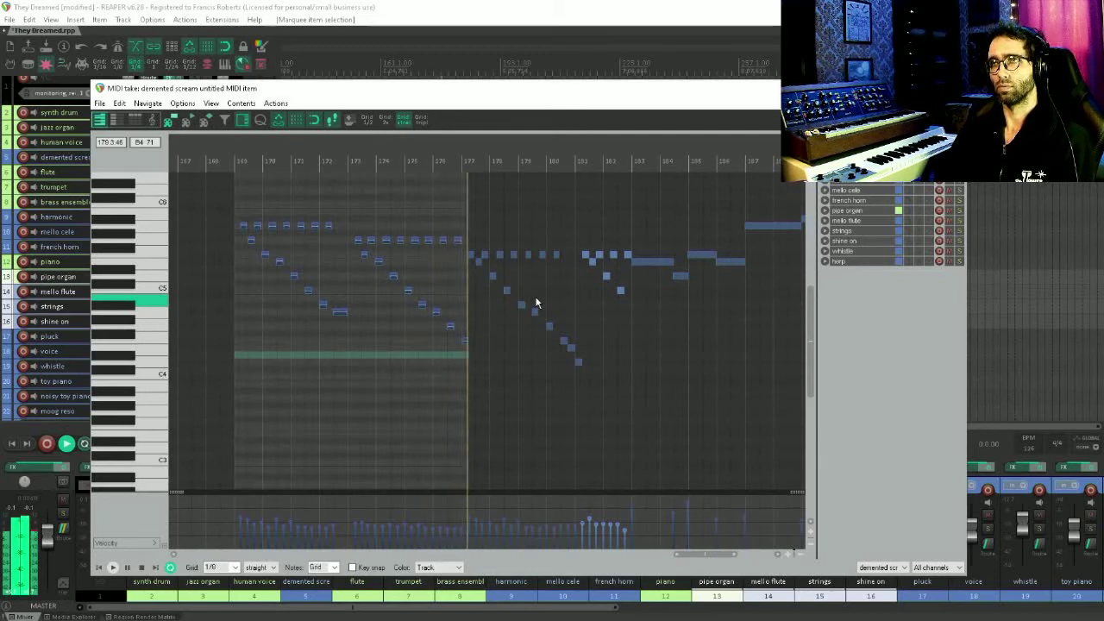
{"action": "scroll", "coordinate": [705, 313], "scroll_direction": "up", "scroll_amount": 3}
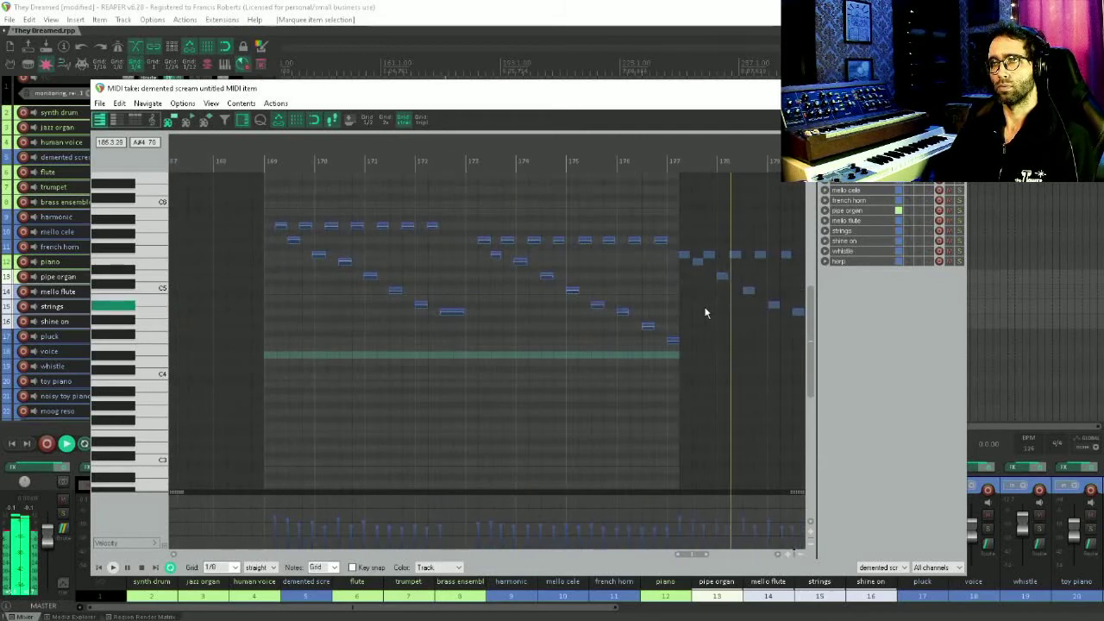
{"action": "left_click_drag", "start_coordinate": [705, 313], "coordinate": [421, 326]}
{"action": "left_click_drag", "start_coordinate": [645, 319], "coordinate": [587, 290]}
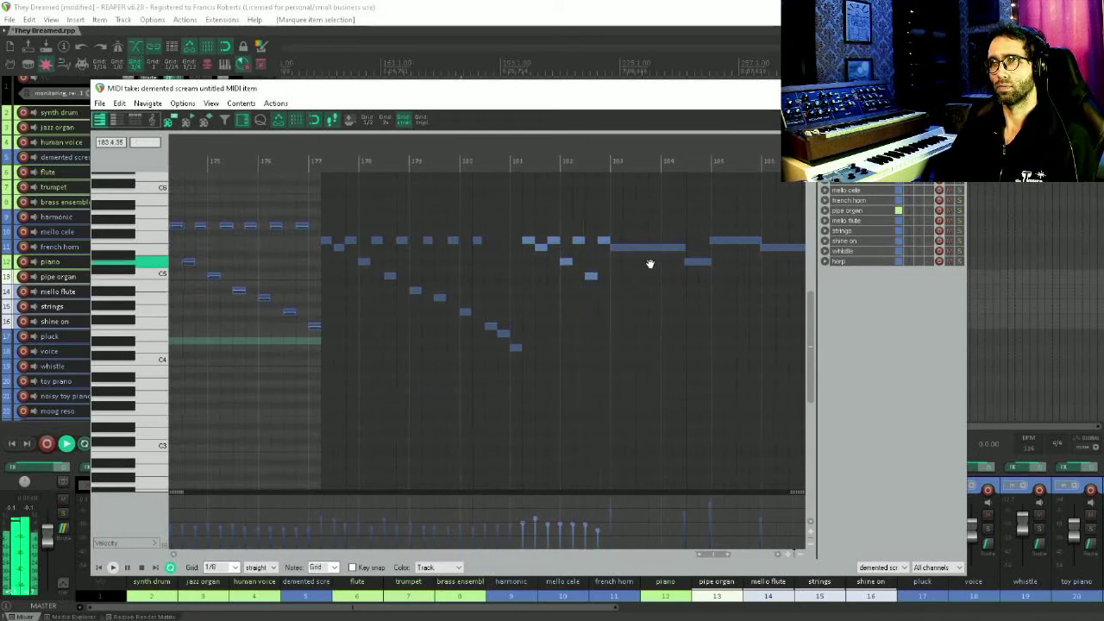
{"action": "left_click_drag", "start_coordinate": [647, 263], "coordinate": [562, 286]}
{"action": "left_click_drag", "start_coordinate": [646, 264], "coordinate": [596, 271]}
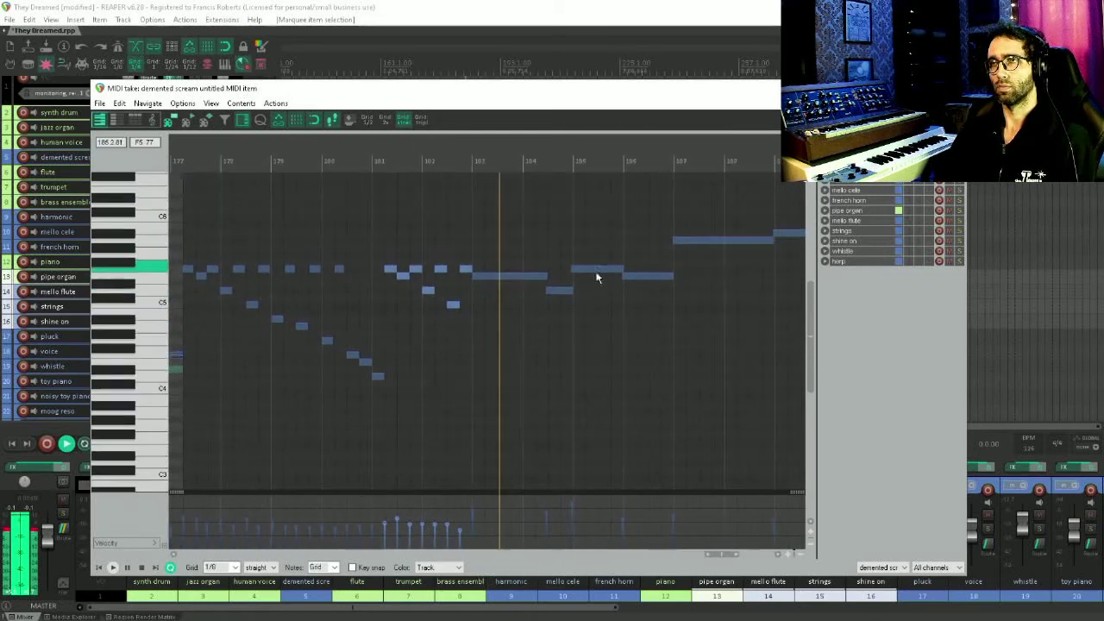
{"action": "key", "text": "Escape"}
Open the pipe organ group's items in the MIDI editor, examine the upper chords and descending bass from bar 187, and close the editor.
{"action": "double_click", "coordinate": [487, 327]}
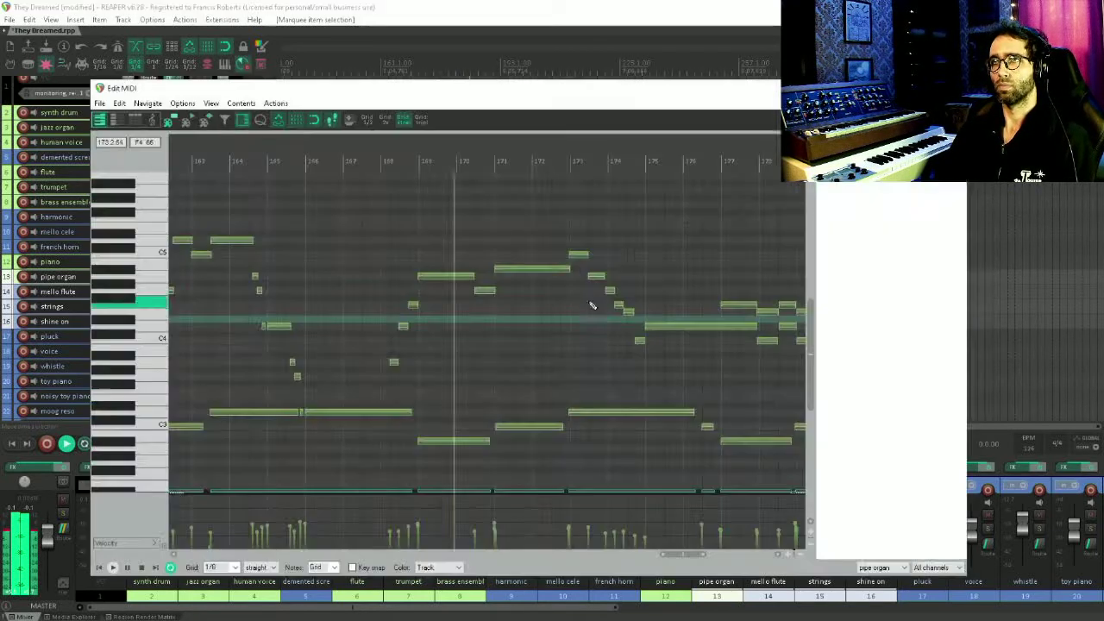
{"action": "left_click_drag", "start_coordinate": [657, 260], "coordinate": [364, 355]}
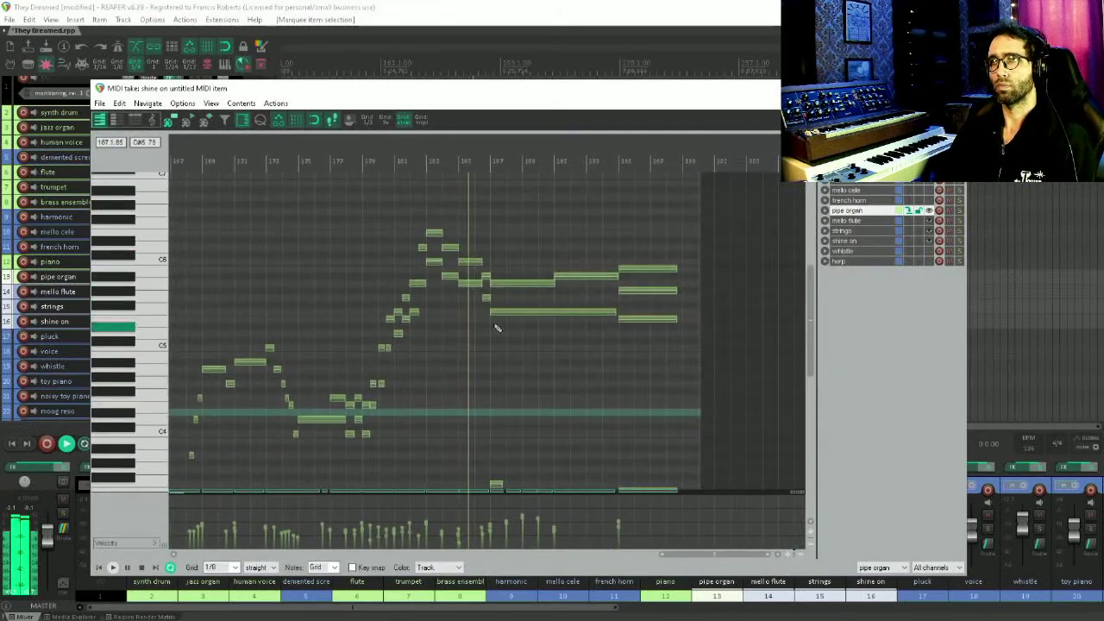
{"action": "left_click_drag", "start_coordinate": [561, 303], "coordinate": [426, 251]}
{"action": "scroll", "coordinate": [431, 286], "scroll_direction": "up", "scroll_amount": 3}
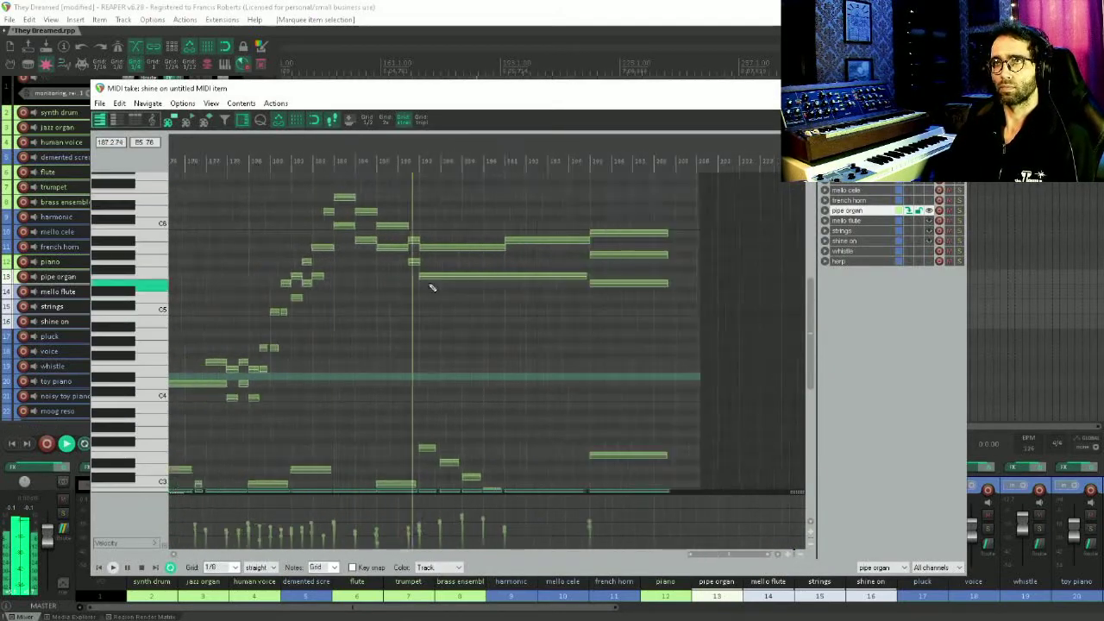
{"action": "left_click_drag", "start_coordinate": [545, 309], "coordinate": [452, 309]}
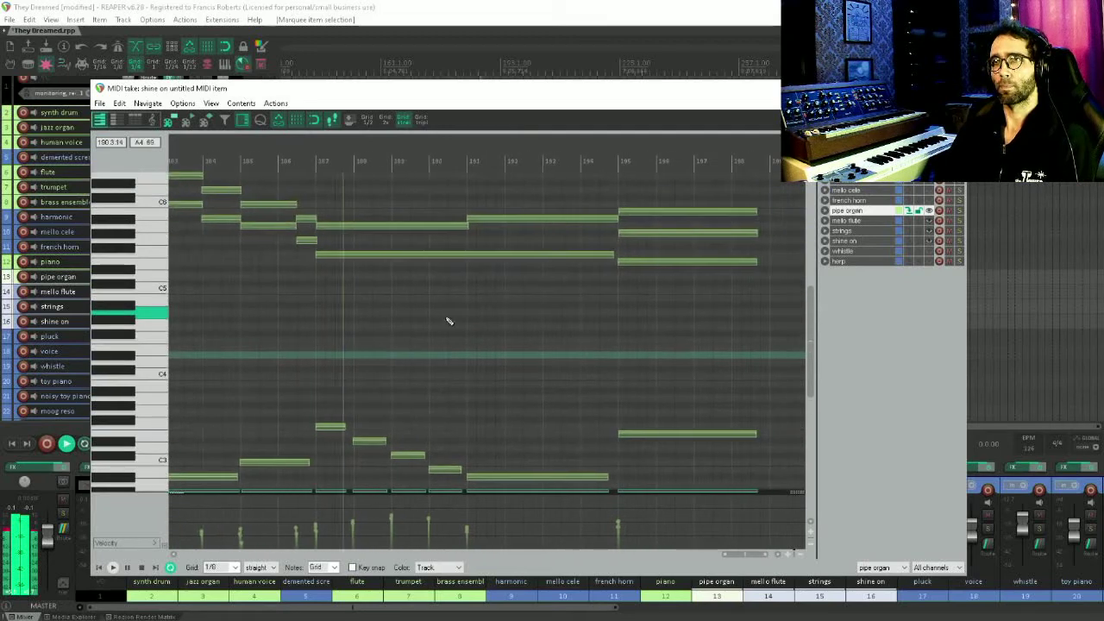
{"action": "left_click_drag", "start_coordinate": [412, 379], "coordinate": [375, 355]}
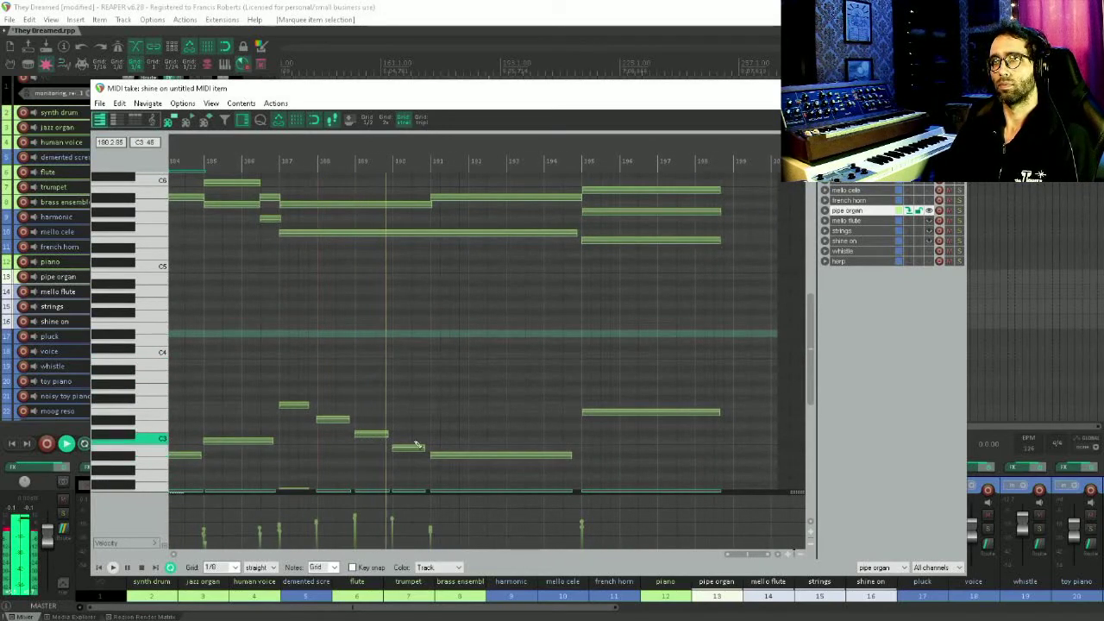
{"action": "left_click_drag", "start_coordinate": [419, 456], "coordinate": [399, 319]}
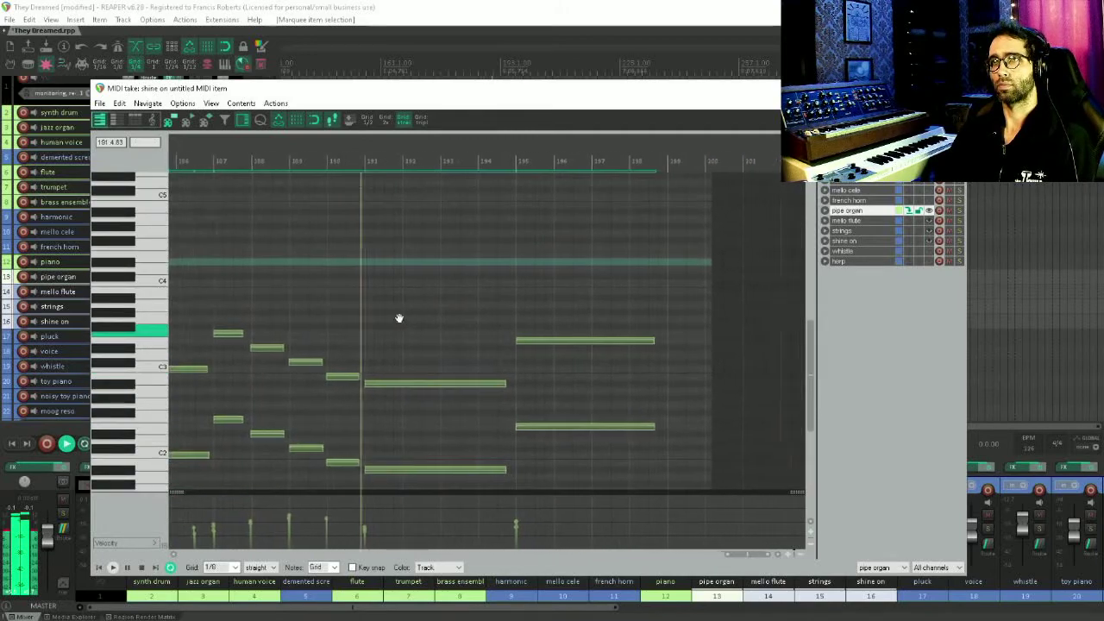
{"action": "left_click_drag", "start_coordinate": [433, 254], "coordinate": [301, 365]}
{"action": "key", "text": "Escape"}
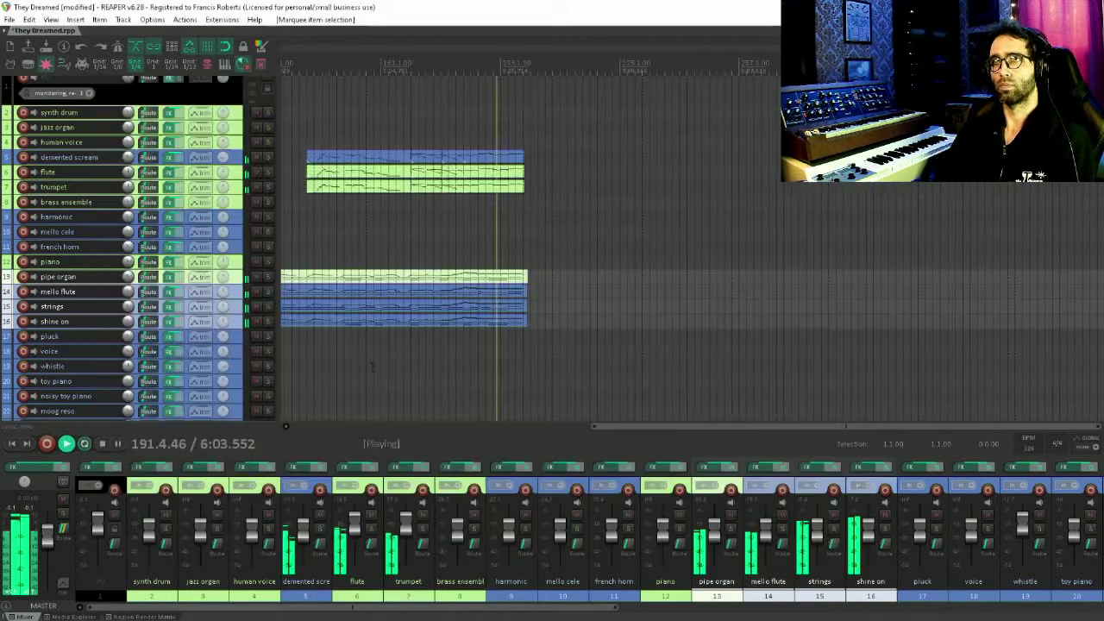
Open the closing items including the herp part in the MIDI editor, examine the herp notes over the final chord at bar 195, and close it.
{"action": "left_click_drag", "start_coordinate": [543, 326], "coordinate": [518, 126]}
{"action": "mouse_move", "coordinate": [530, 216]}
{"action": "left_mouse_down"}
{"action": "mouse_move", "coordinate": [489, 292]}
{"action": "mouse_move", "coordinate": [500, 43]}
{"action": "mouse_move", "coordinate": [497, 82]}
{"action": "left_mouse_up"}
{"action": "key", "text": "ctrl+alt+e"}
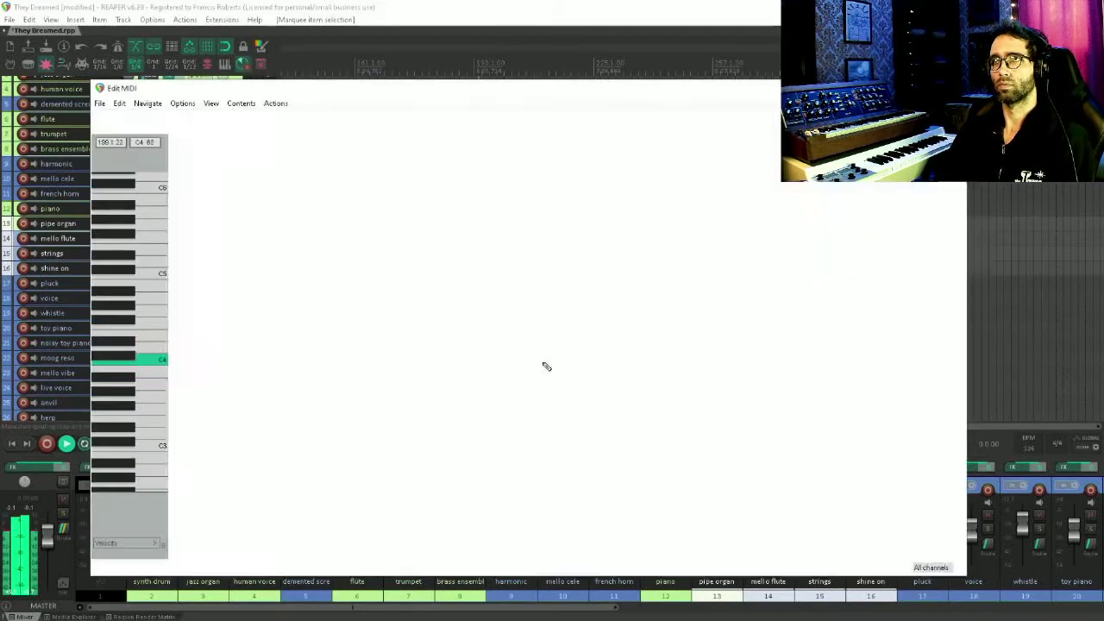
{"action": "left_click_drag", "start_coordinate": [494, 405], "coordinate": [487, 191]}
{"action": "left_click_drag", "start_coordinate": [520, 227], "coordinate": [516, 468]}
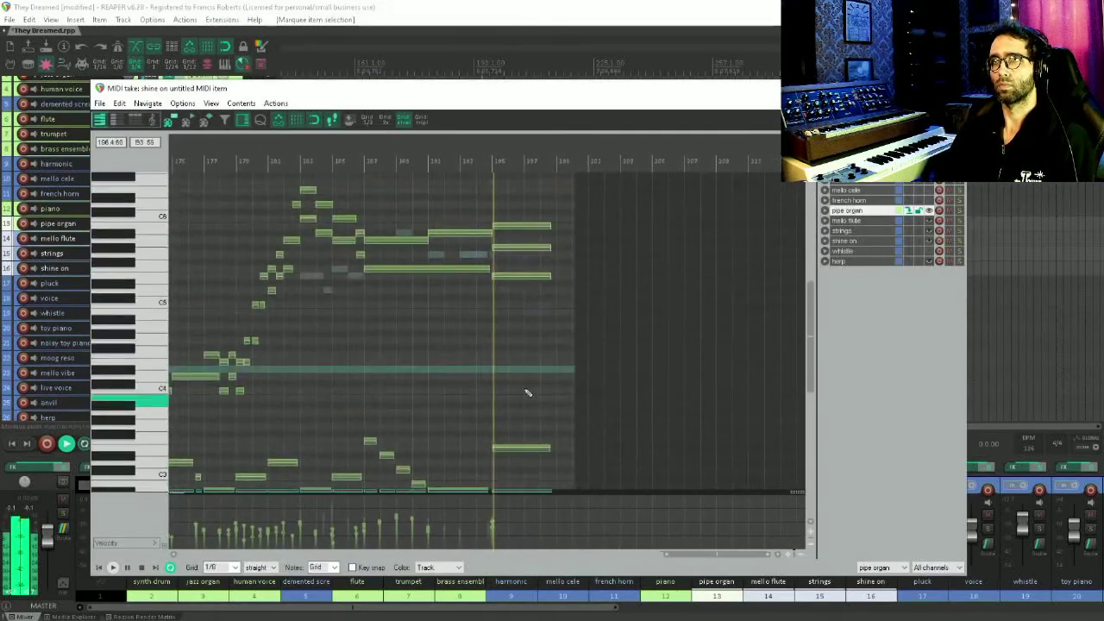
{"action": "scroll", "coordinate": [526, 390], "scroll_direction": "up", "scroll_amount": 4}
{"action": "left_click_drag", "start_coordinate": [587, 314], "coordinate": [4, 349]}
{"action": "left_click_drag", "start_coordinate": [246, 358], "coordinate": [285, 371]}
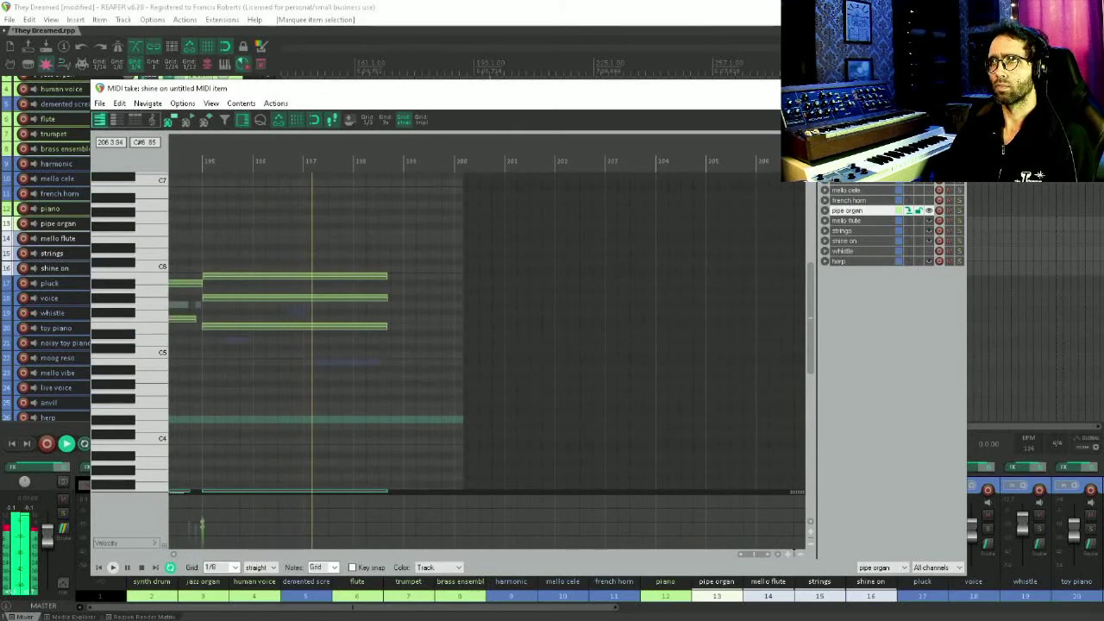
{"action": "left_click", "coordinate": [855, 262]}
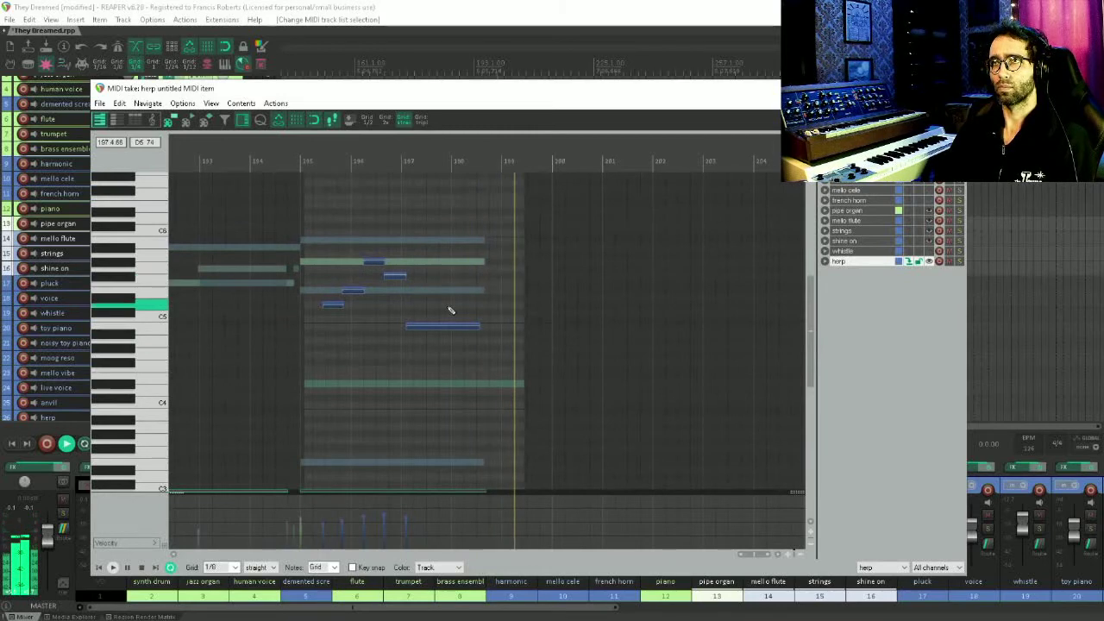
{"action": "key", "text": "Escape"}
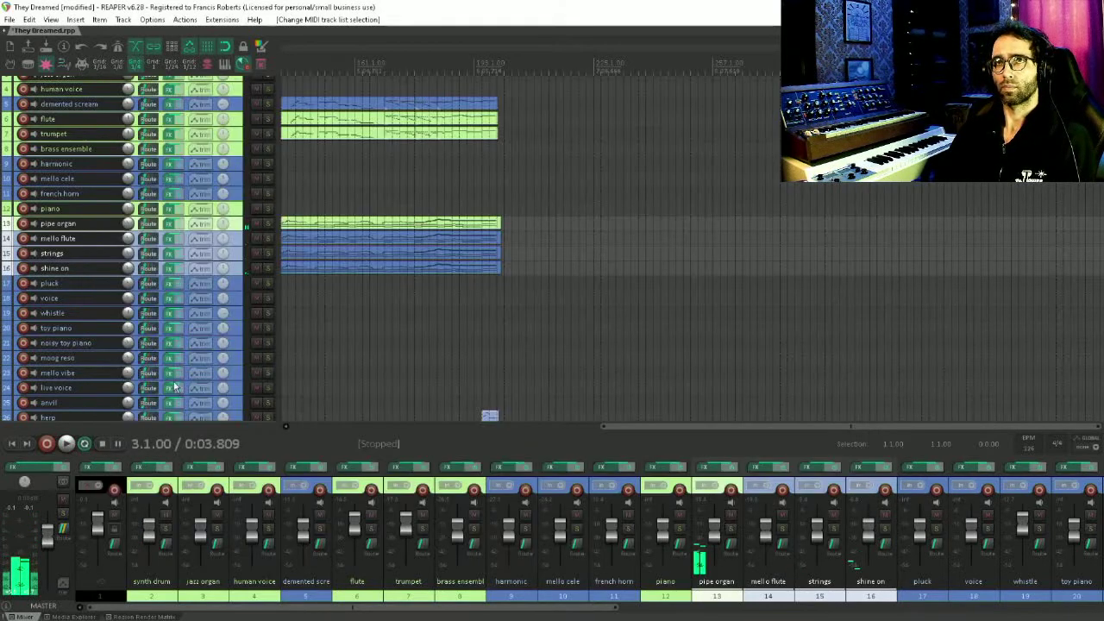
Arm the VO track for recording and review the layout of the whole arrangement.
{"action": "scroll", "coordinate": [169, 346], "scroll_direction": "up", "scroll_amount": 3}
{"action": "left_click", "coordinate": [24, 86]}
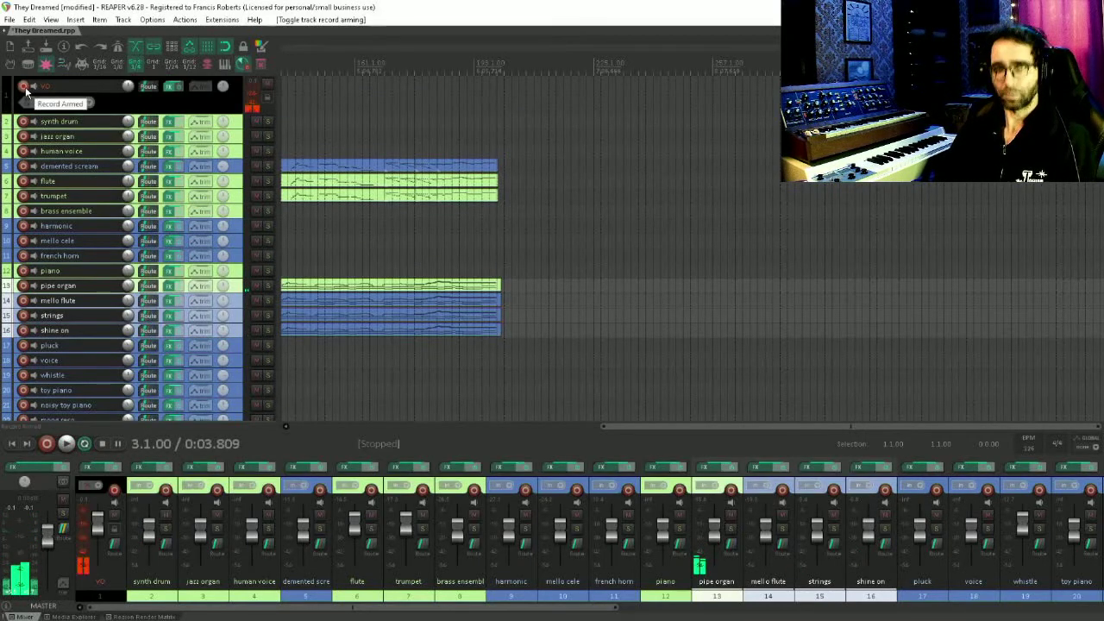
{"action": "scroll", "coordinate": [424, 172], "scroll_direction": "down", "scroll_amount": 5}
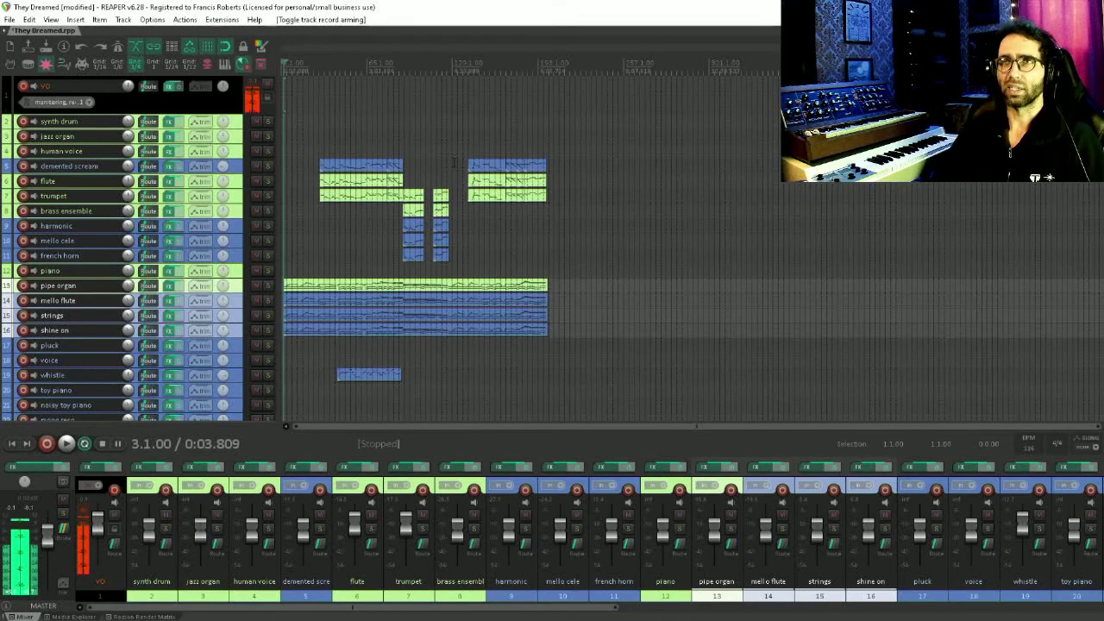
{"action": "scroll", "coordinate": [455, 162], "scroll_direction": "up", "scroll_amount": 2}
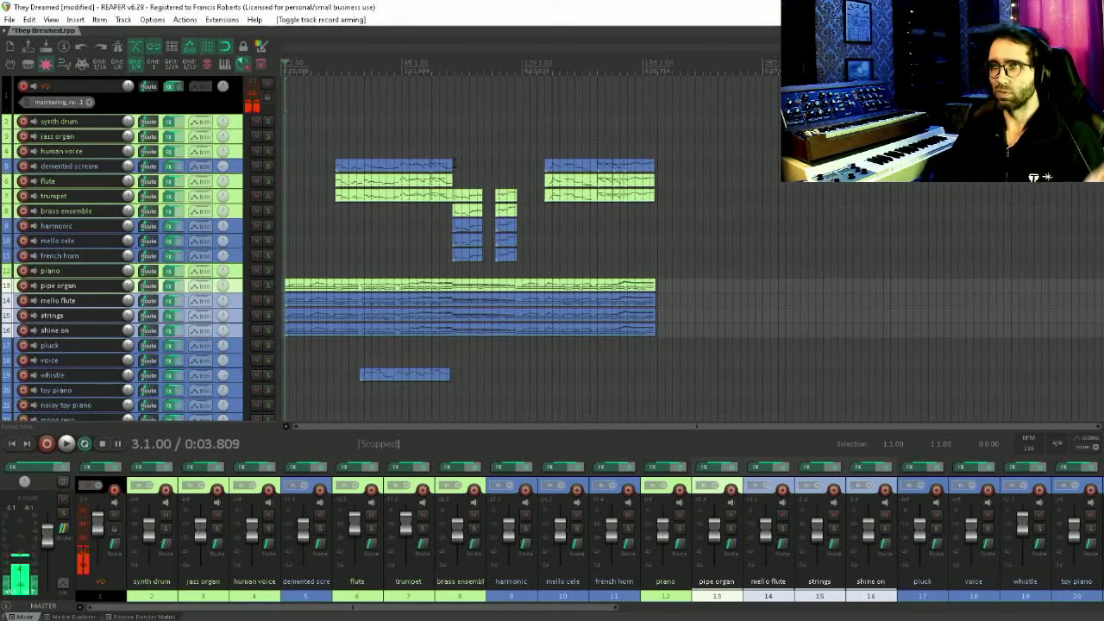
{"action": "scroll", "coordinate": [350, 231], "scroll_direction": "up", "scroll_amount": 2}
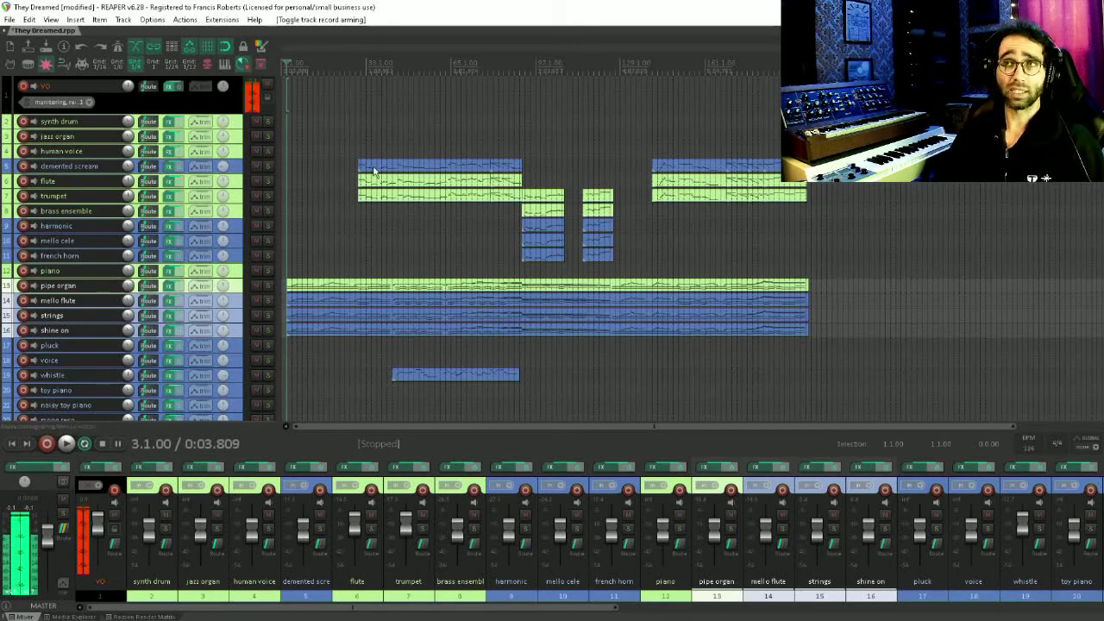
Solo the pipe organ group and play from bar 3, starting with pipe organ alone and layering in mello flute, strings and shine on.
{"action": "scroll", "coordinate": [354, 242], "scroll_direction": "down", "scroll_amount": 2}
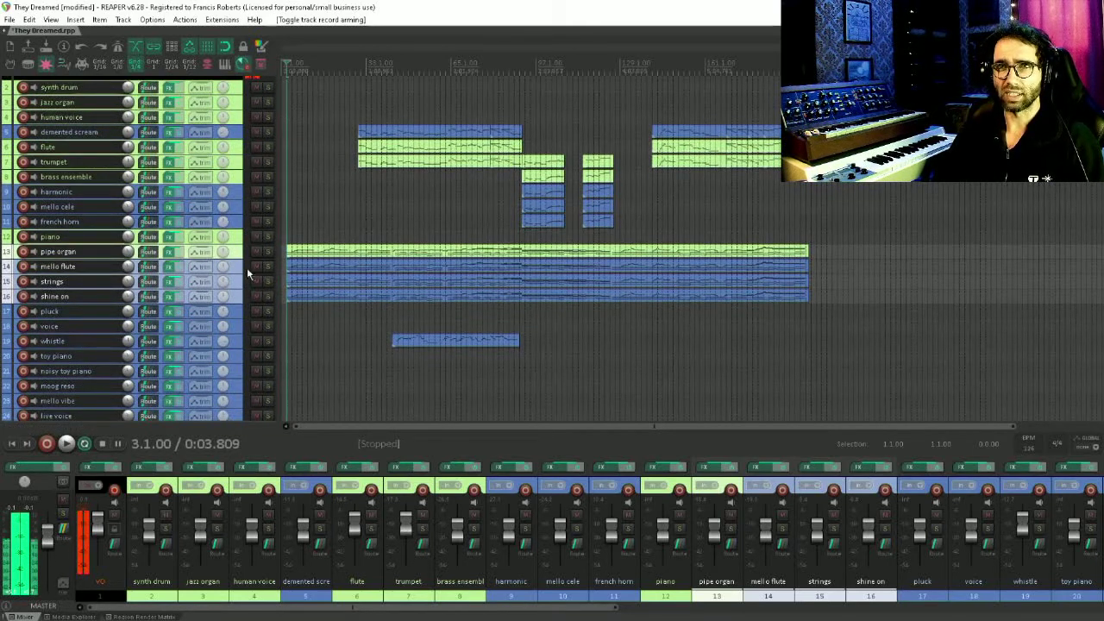
{"action": "left_click", "coordinate": [269, 254]}
{"action": "key", "text": "space"}
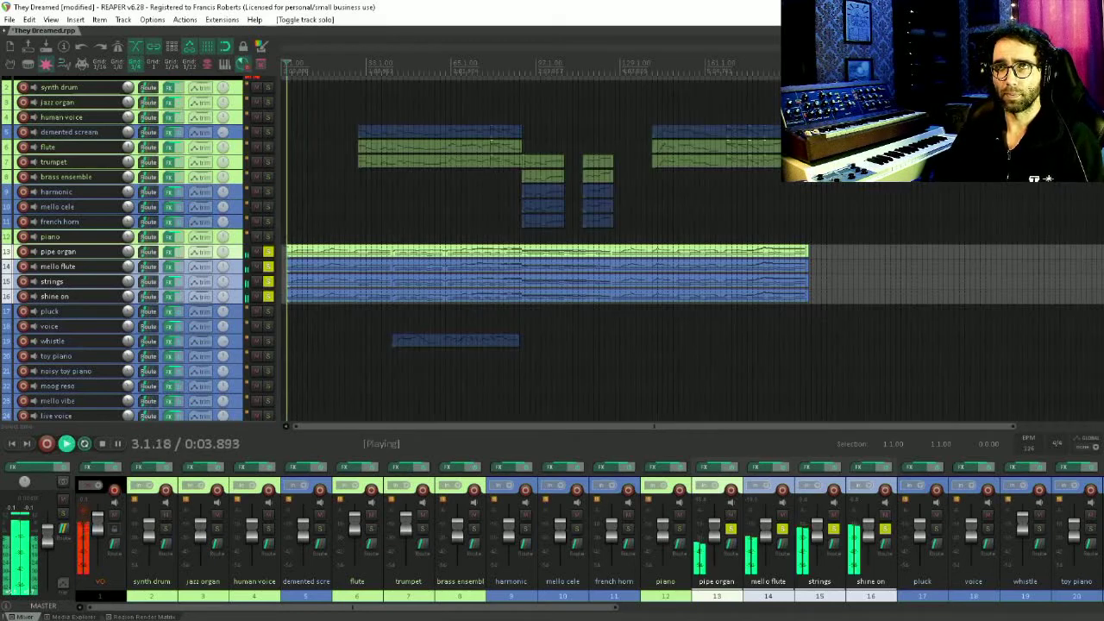
{"action": "left_click_drag", "start_coordinate": [269, 269], "coordinate": [269, 298]}
{"action": "left_click", "coordinate": [271, 272]}
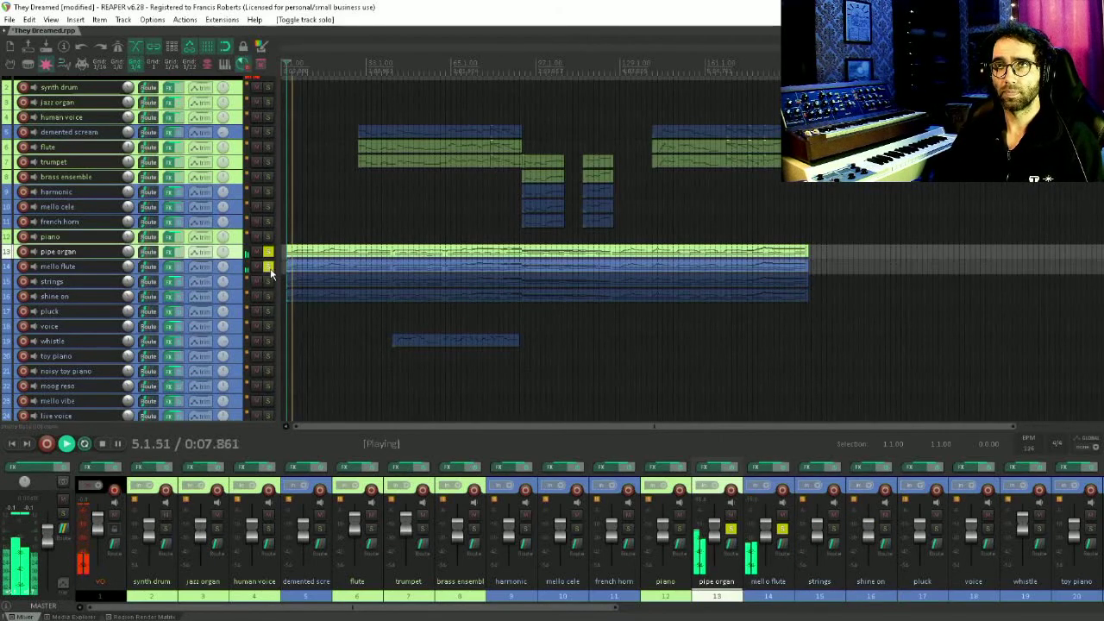
{"action": "left_click", "coordinate": [268, 281]}
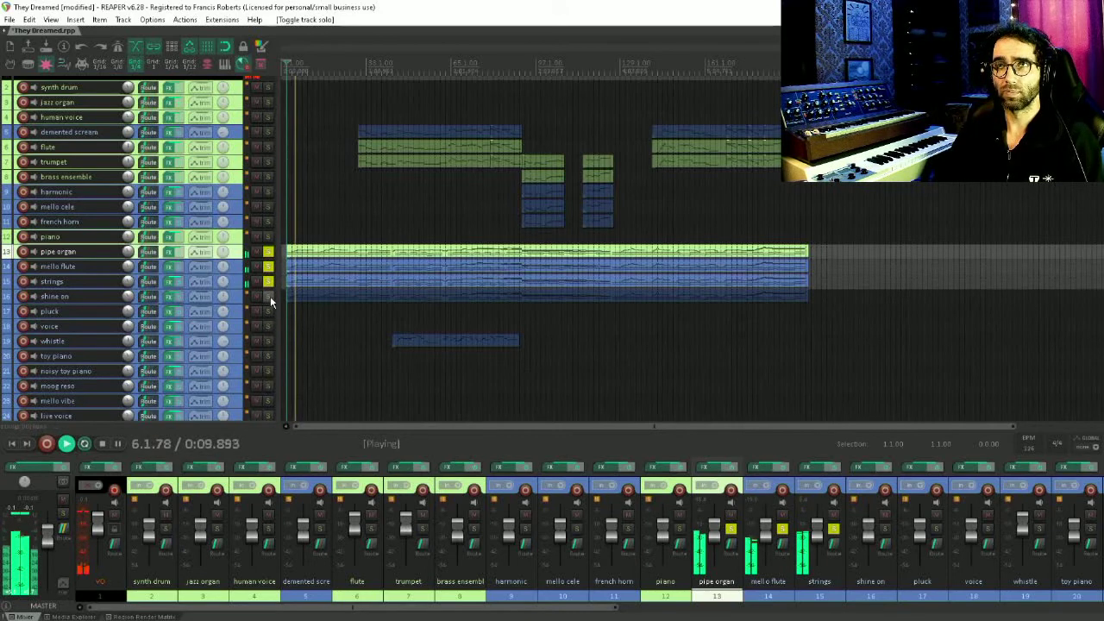
{"action": "left_click", "coordinate": [269, 296]}
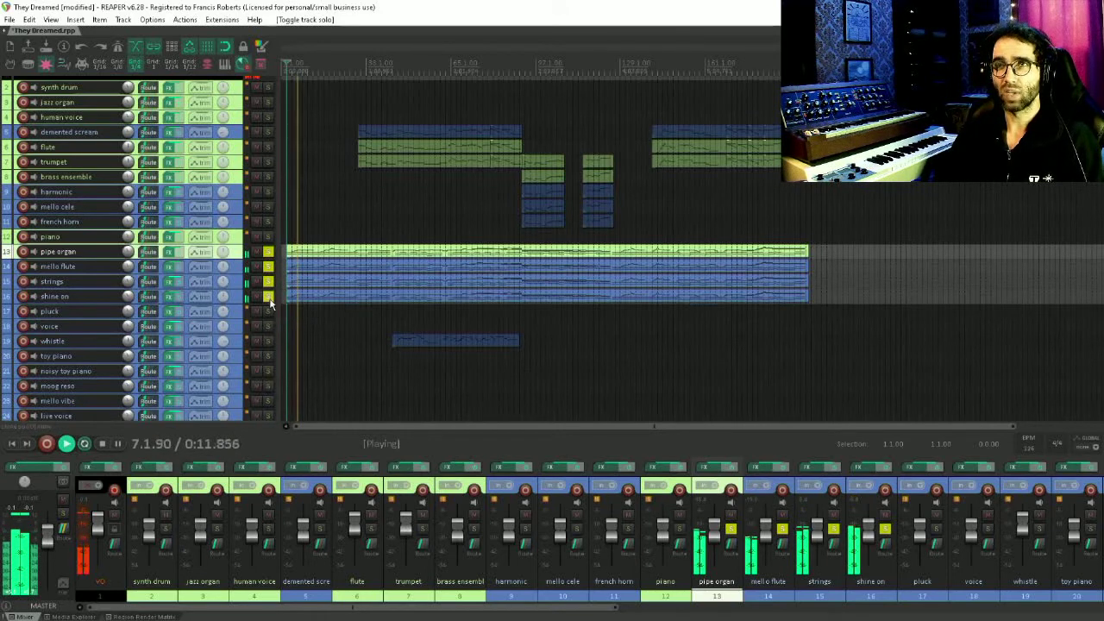
{"action": "key", "text": "space"}
Remove strings, mello flute and pipe organ from the solo and listen to the shine on track alone from bar 3.
{"action": "left_click", "coordinate": [268, 281]}
{"action": "left_click", "coordinate": [268, 266]}
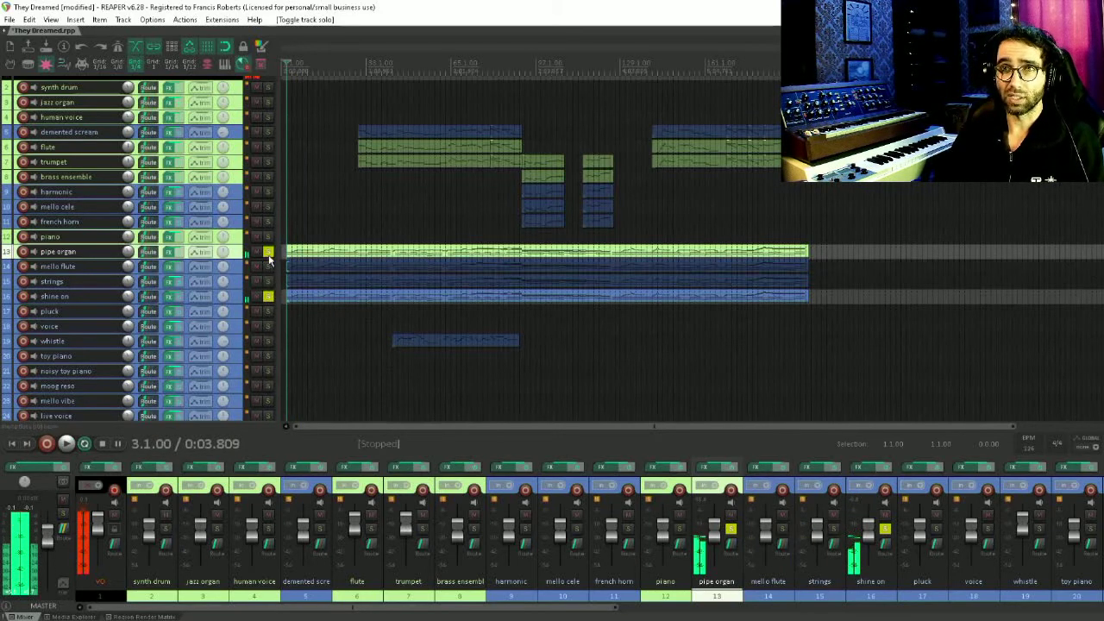
{"action": "left_click", "coordinate": [268, 251]}
{"action": "scroll", "coordinate": [463, 306], "scroll_direction": "up", "scroll_amount": 3}
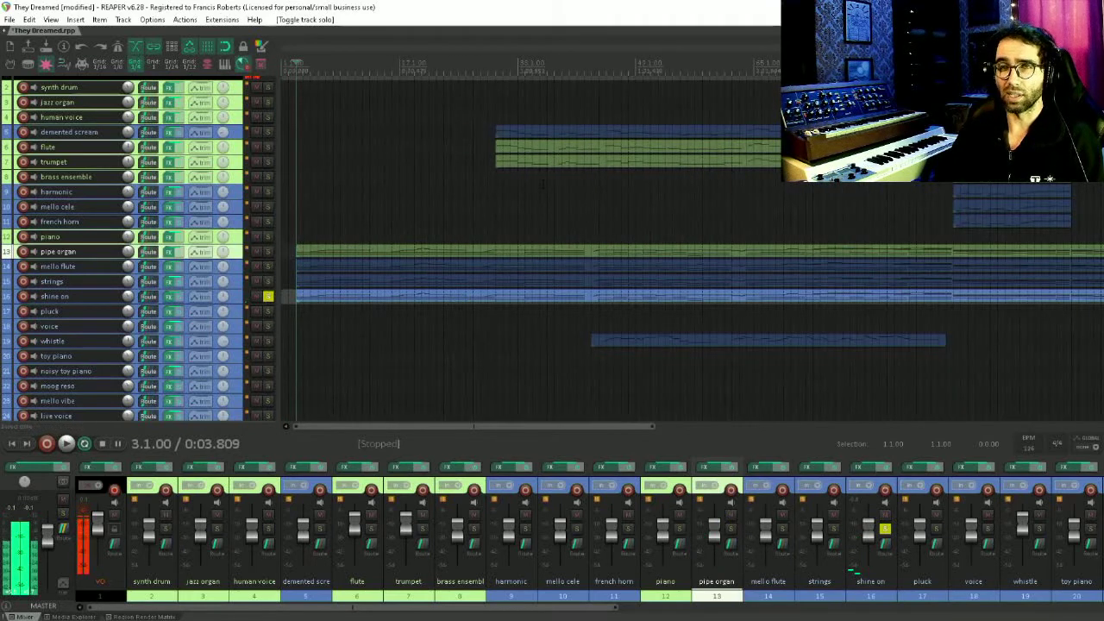
{"action": "scroll", "coordinate": [690, 258], "scroll_direction": "down", "scroll_amount": 3}
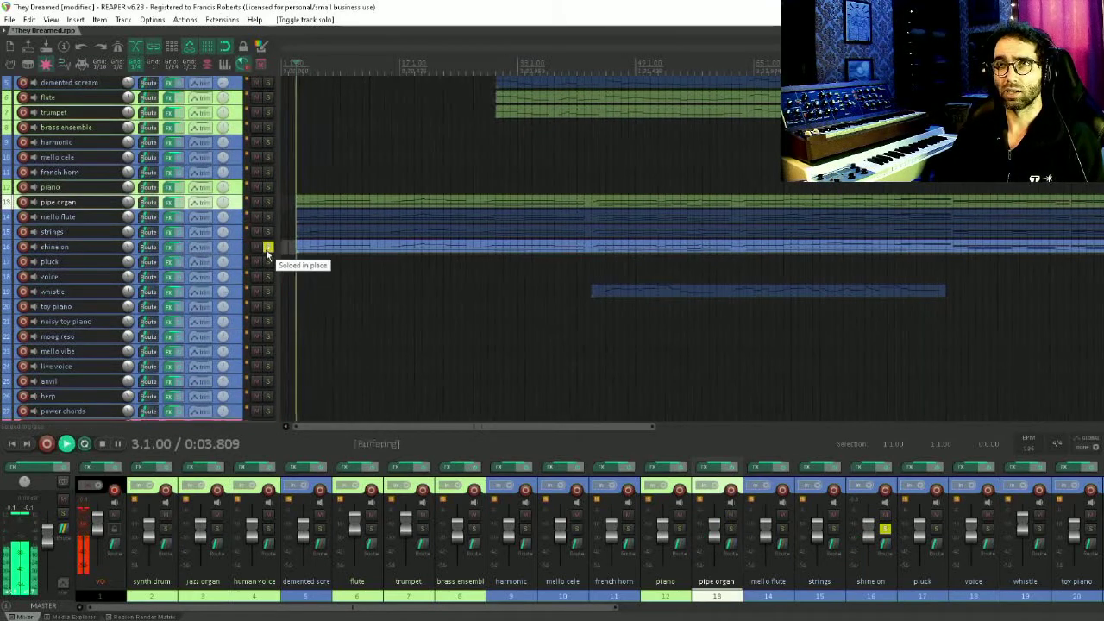
{"action": "key", "text": "space"}
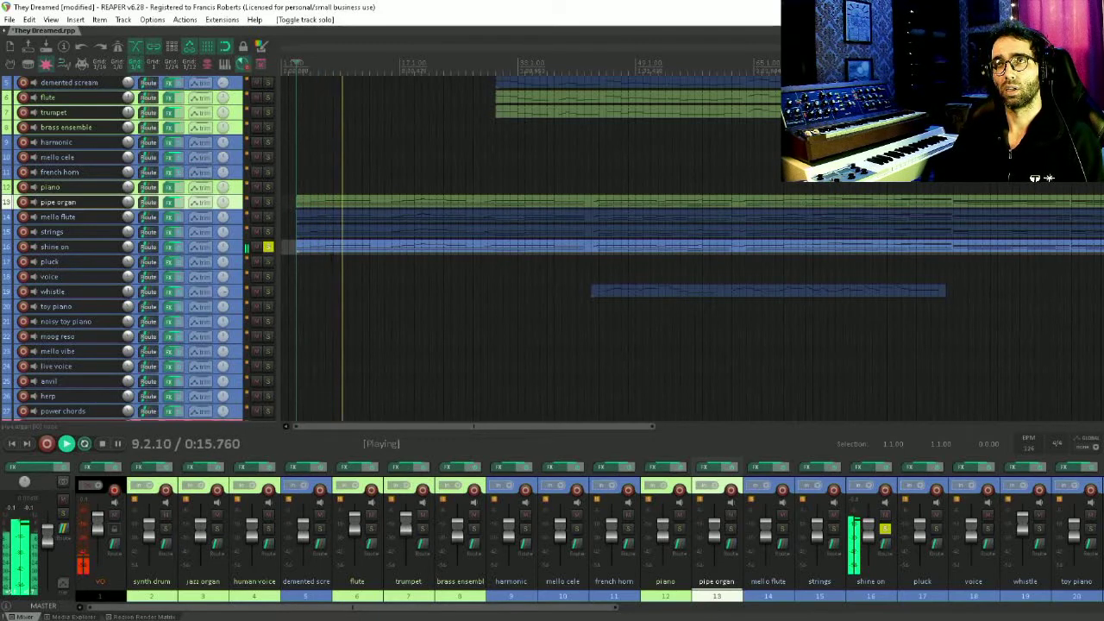
{"action": "key", "text": "space"}
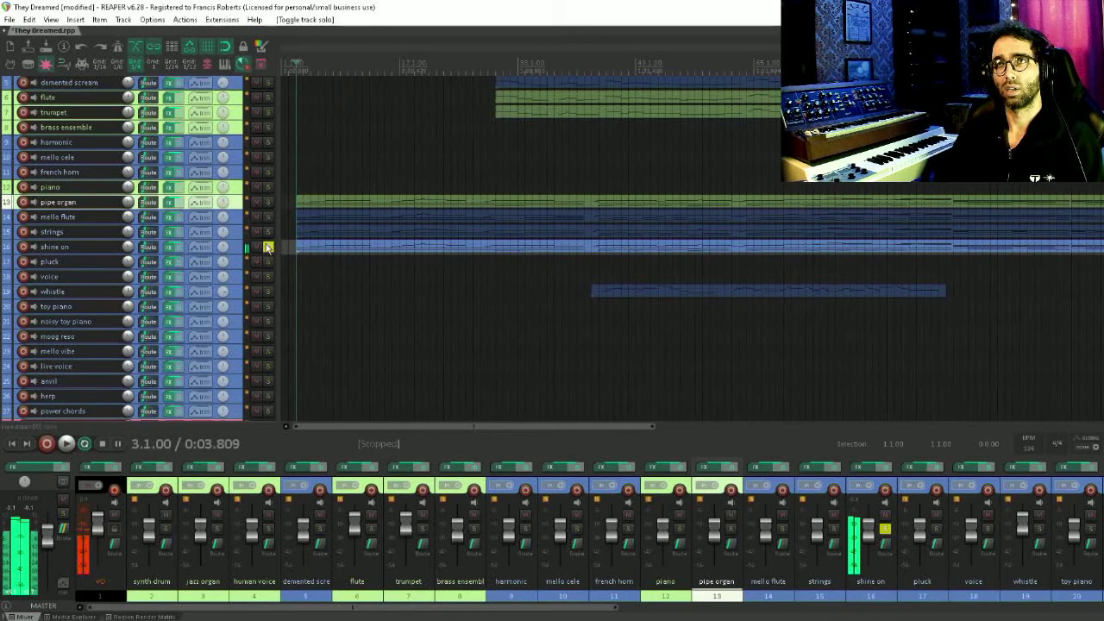
Add strings, mello flute and pipe organ back to the solo and listen to all four layers from bar 20.
{"action": "left_click", "coordinate": [268, 231]}
{"action": "left_click", "coordinate": [268, 216]}
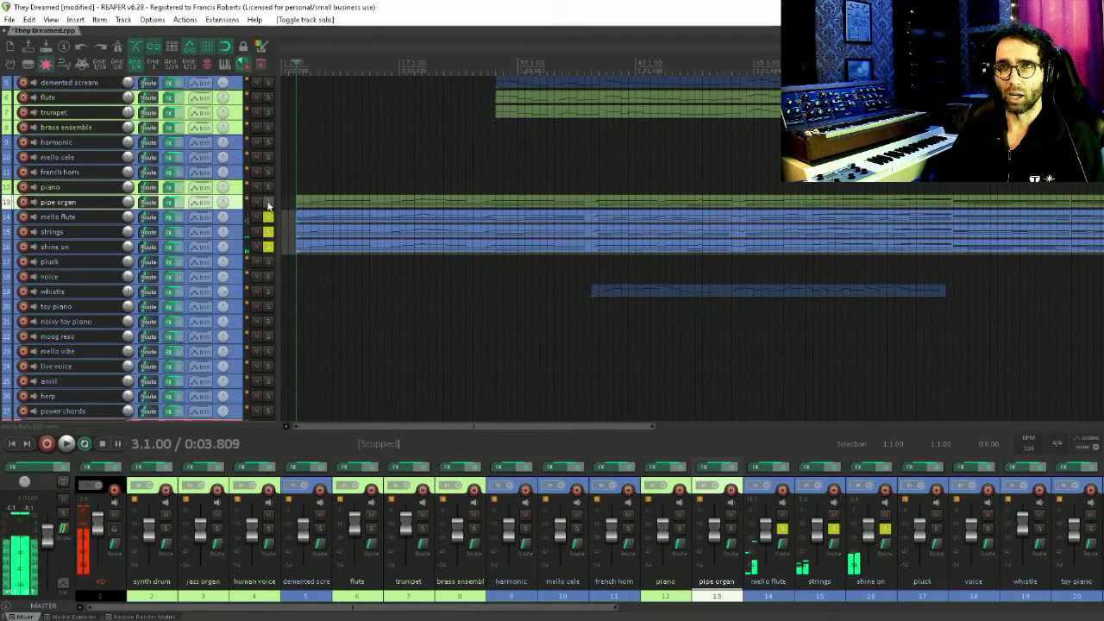
{"action": "left_click", "coordinate": [268, 202]}
{"action": "scroll", "coordinate": [268, 207], "scroll_direction": "up", "scroll_amount": 2}
{"action": "left_click", "coordinate": [415, 164]}
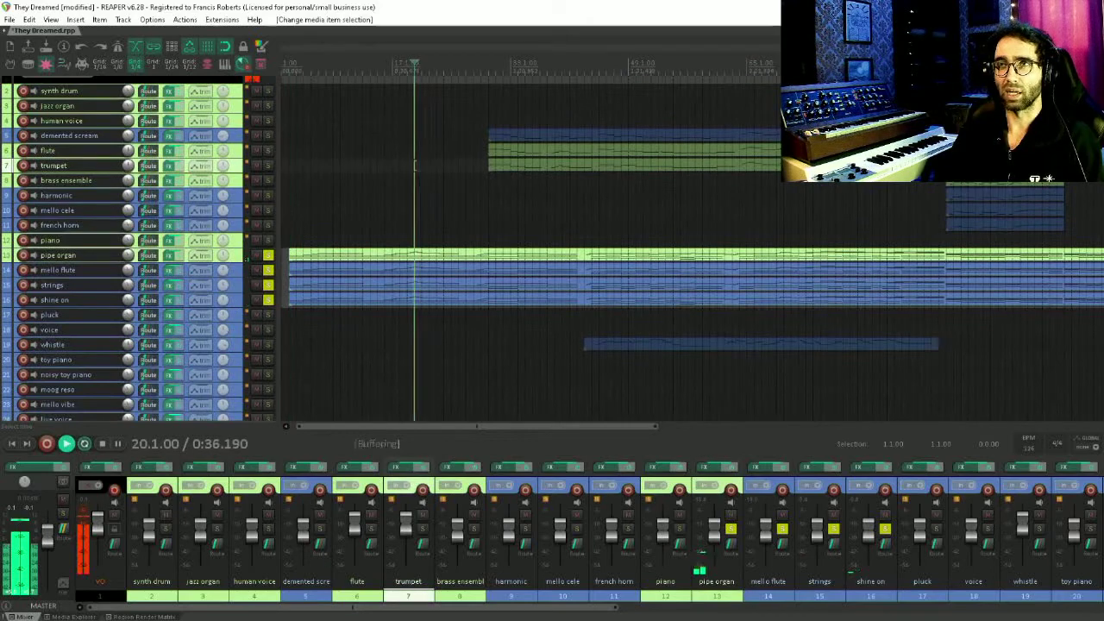
{"action": "key", "text": "space"}
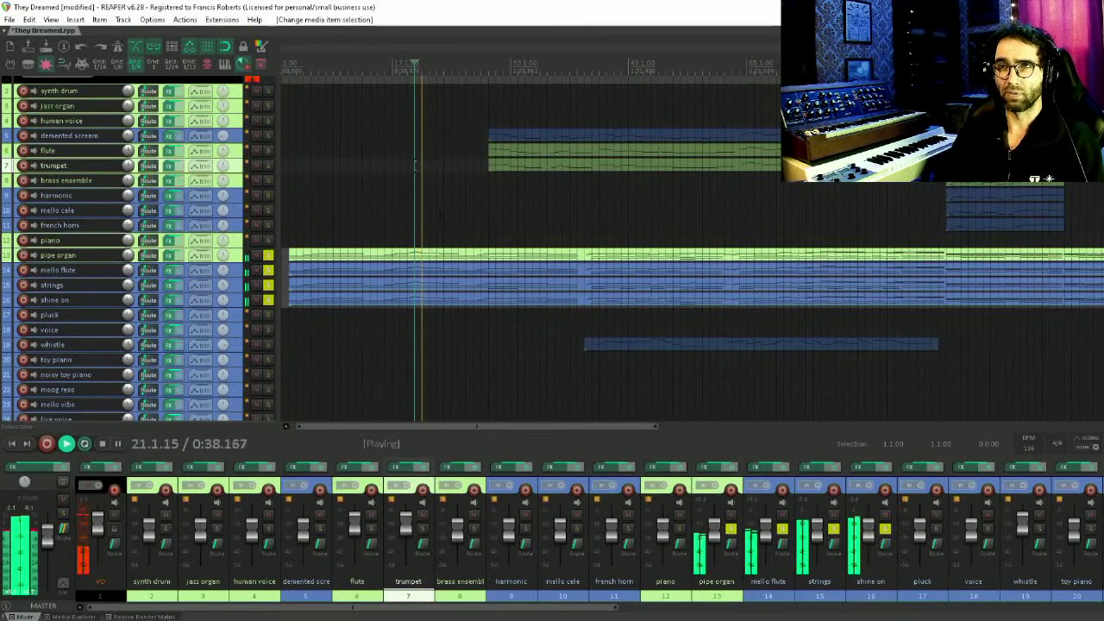
{"action": "left_click_drag", "start_coordinate": [415, 165], "coordinate": [424, 349]}
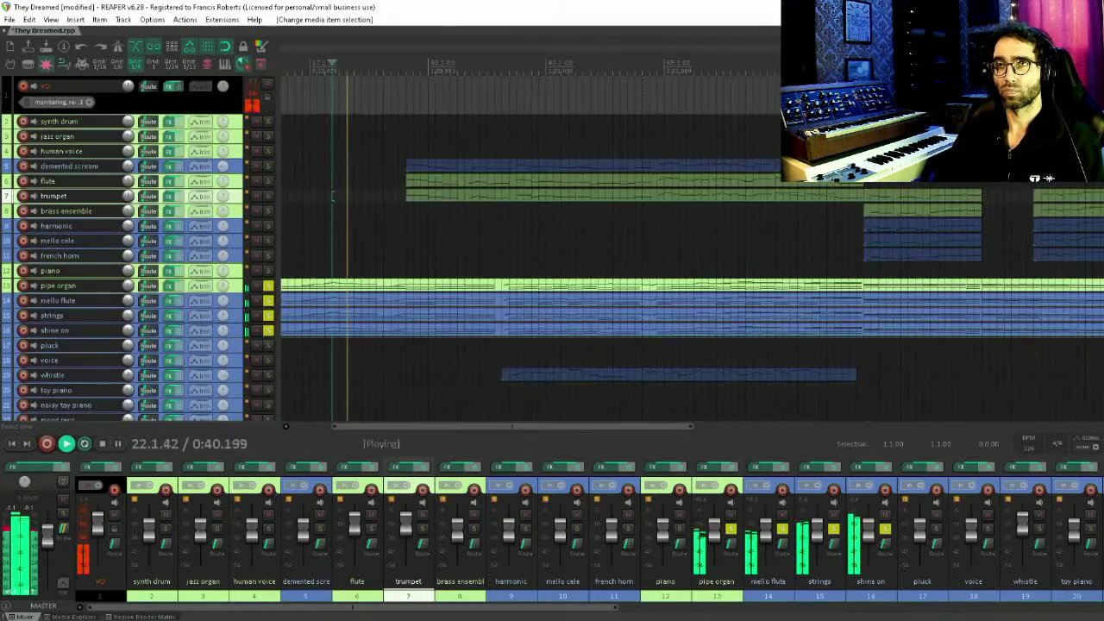
{"action": "key", "text": "space"}
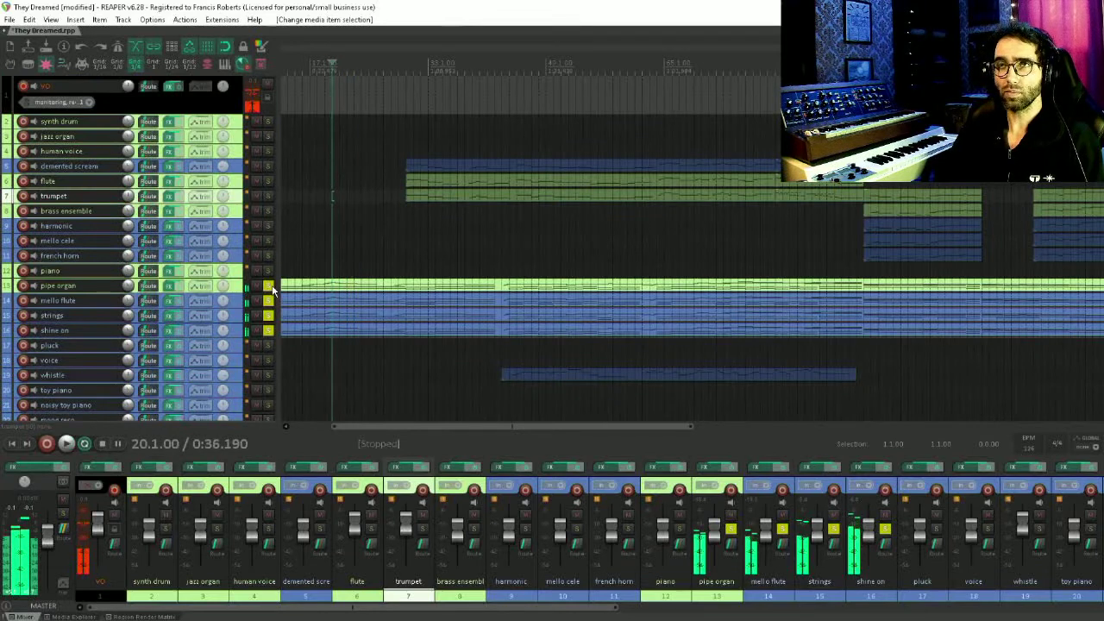
Unsolo the pipe organ, mello flute, strings and shine on tracks, and select the shine on track.
{"action": "left_click", "coordinate": [269, 286]}
{"action": "left_click", "coordinate": [269, 301]}
{"action": "left_click", "coordinate": [269, 315]}
{"action": "left_click", "coordinate": [268, 331]}
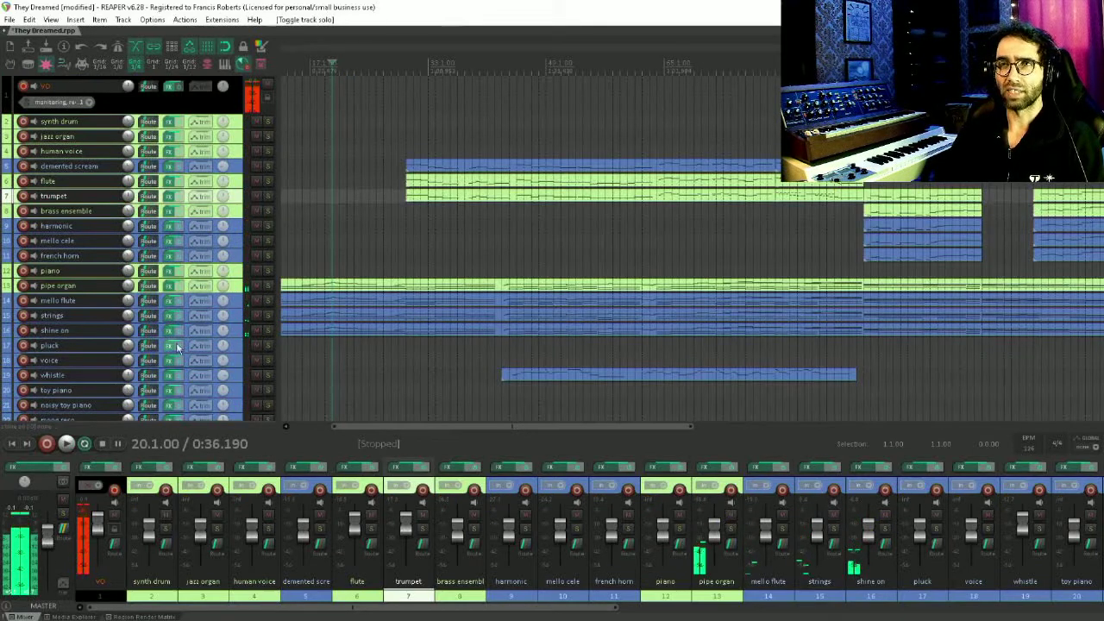
{"action": "left_click", "coordinate": [234, 334]}
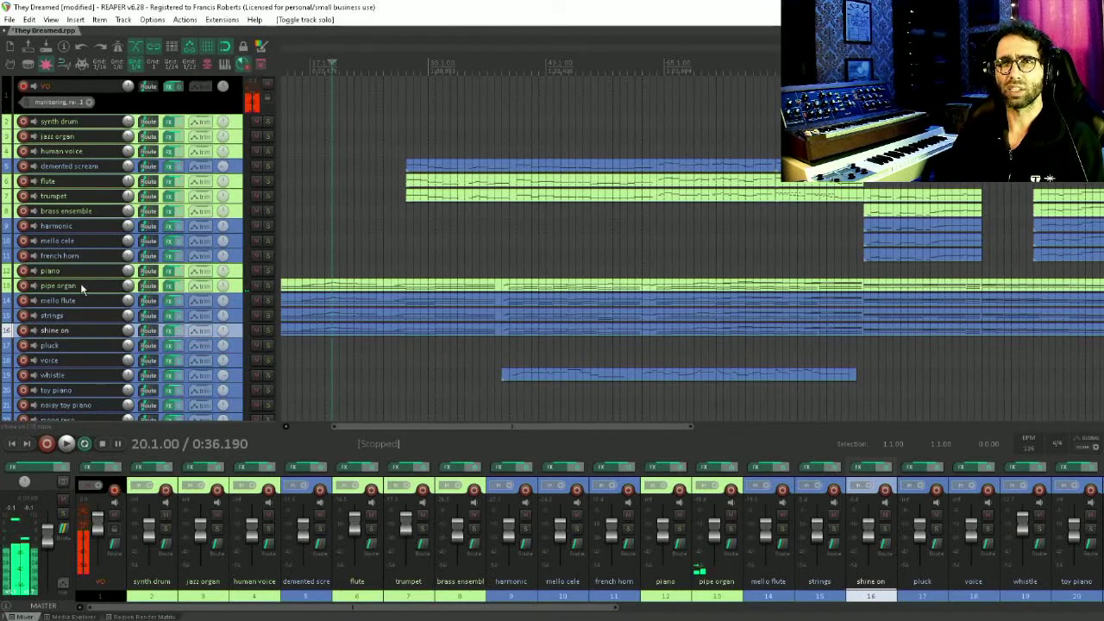
Arm the moog reso track to audition its sound live, and disarm it.
{"action": "scroll", "coordinate": [127, 366], "scroll_direction": "down", "scroll_amount": 8}
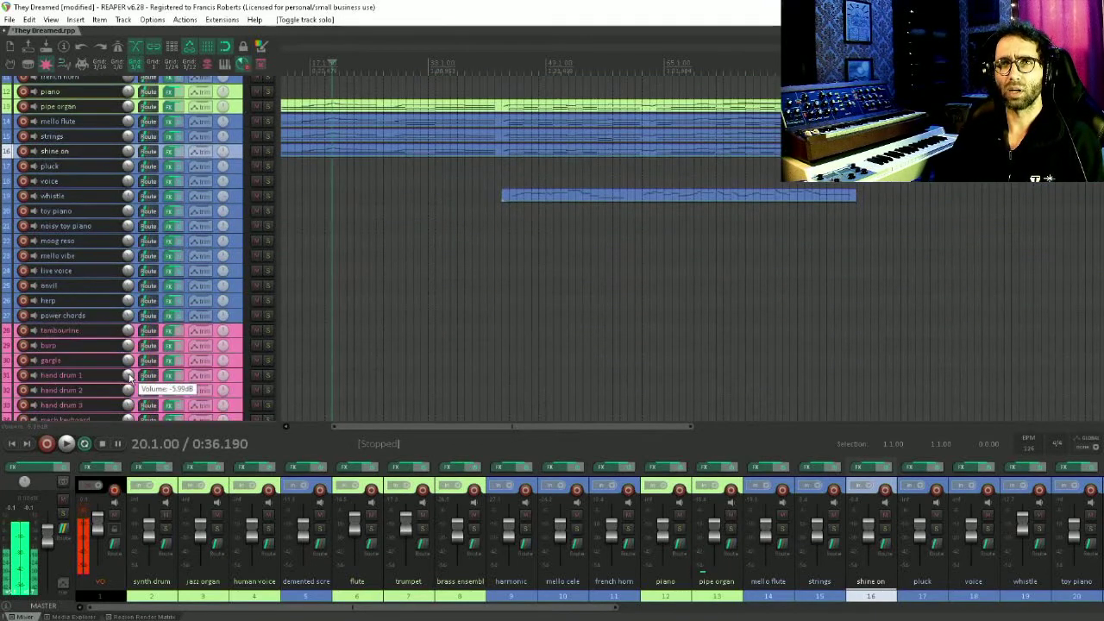
{"action": "scroll", "coordinate": [129, 379], "scroll_direction": "up", "scroll_amount": 1}
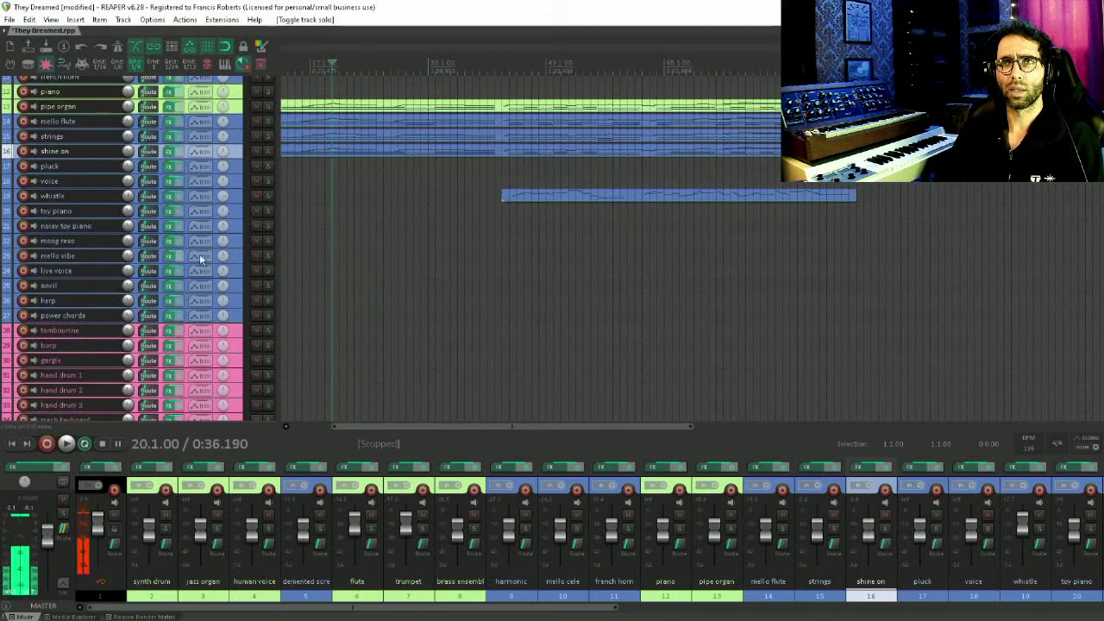
{"action": "left_click", "coordinate": [23, 241]}
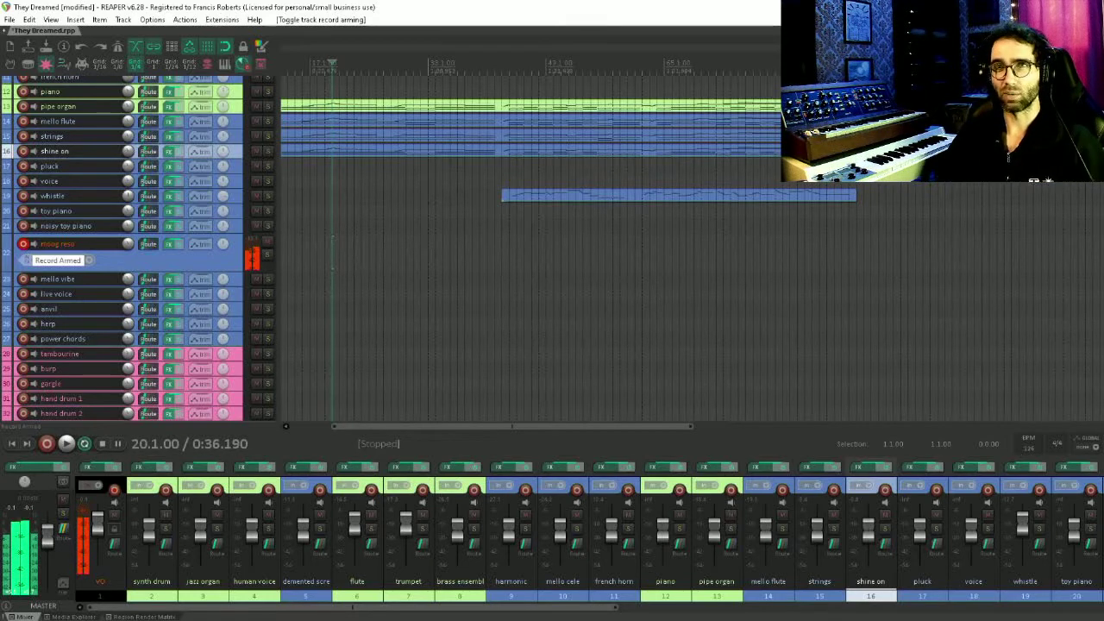
{"action": "left_click", "coordinate": [24, 244]}
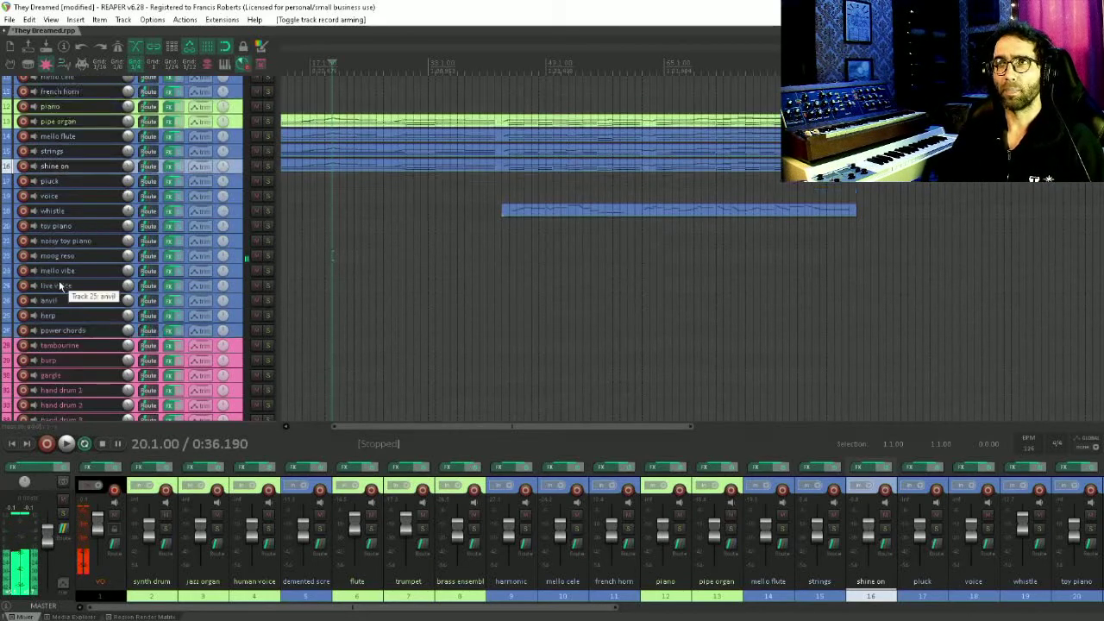
Audition the shine on and strings sounds one after the other, arming and disarming each track.
{"action": "scroll", "coordinate": [71, 289], "scroll_direction": "down", "scroll_amount": 5}
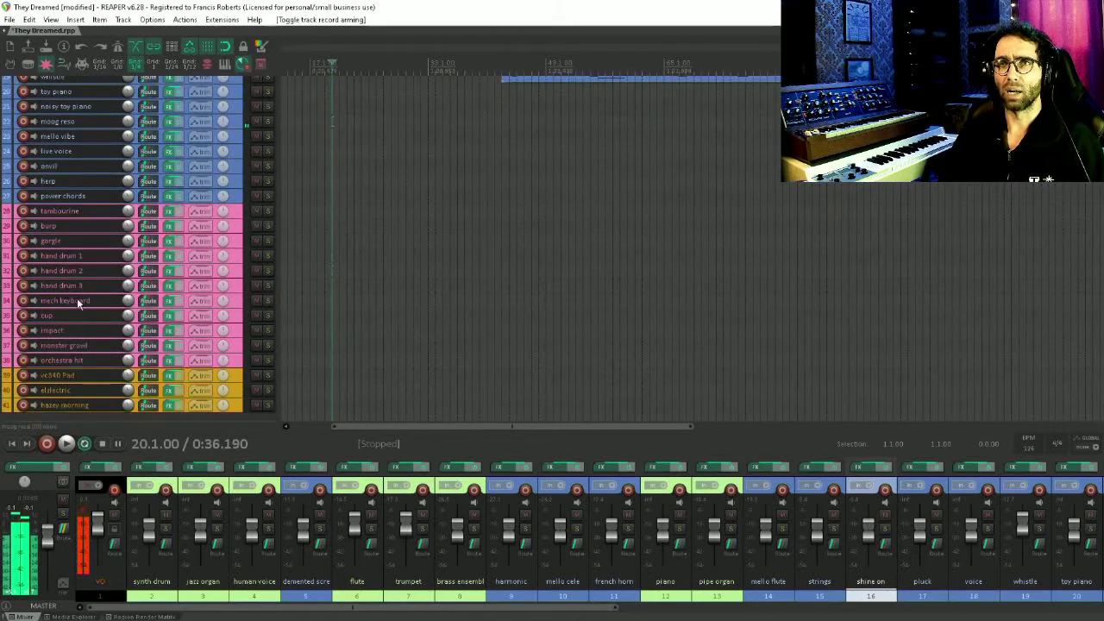
{"action": "scroll", "coordinate": [81, 192], "scroll_direction": "up", "scroll_amount": 10}
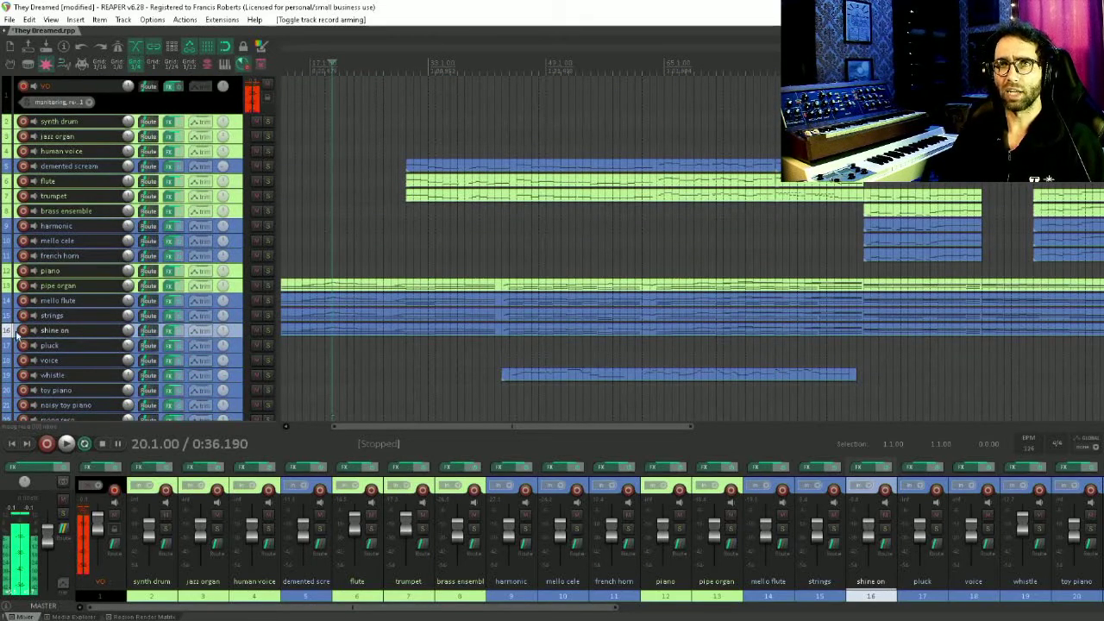
{"action": "left_click", "coordinate": [22, 331]}
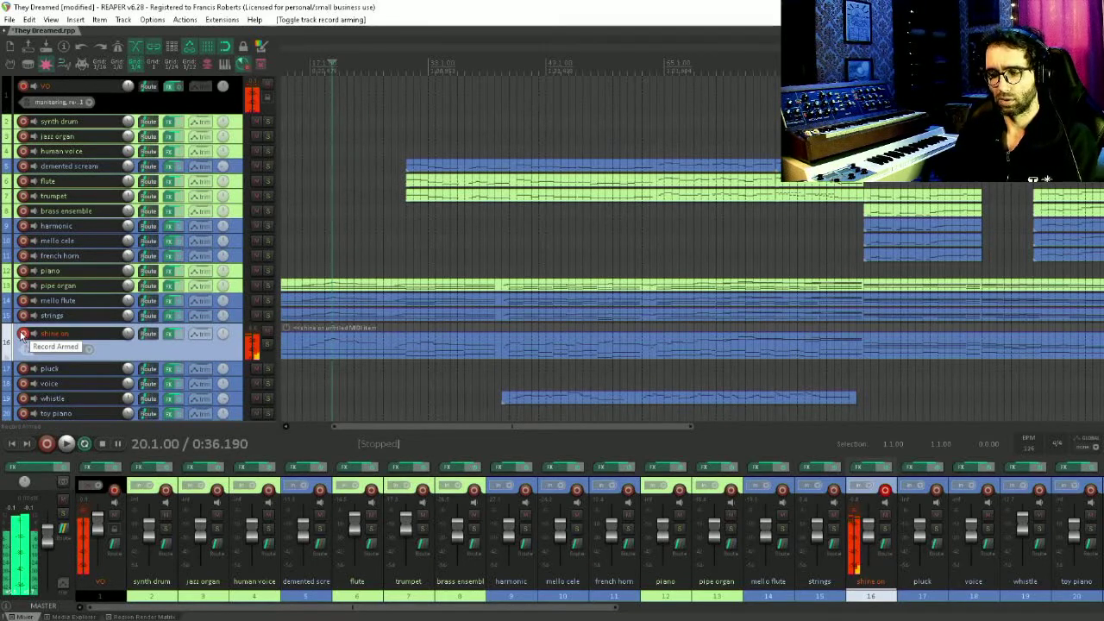
{"action": "left_click", "coordinate": [22, 333]}
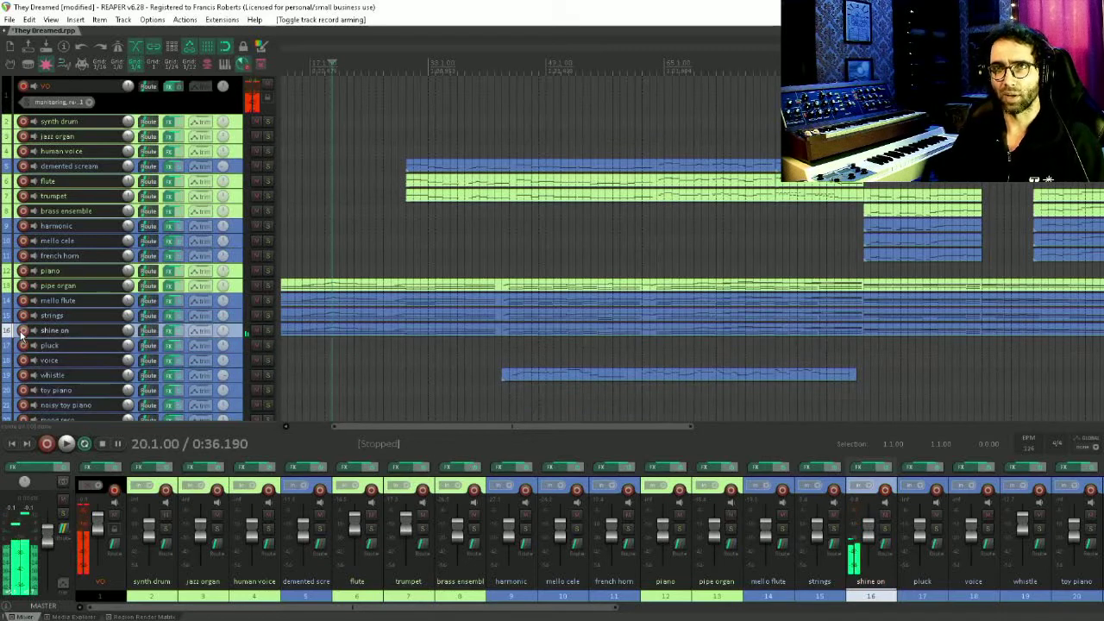
{"action": "left_click", "coordinate": [24, 318]}
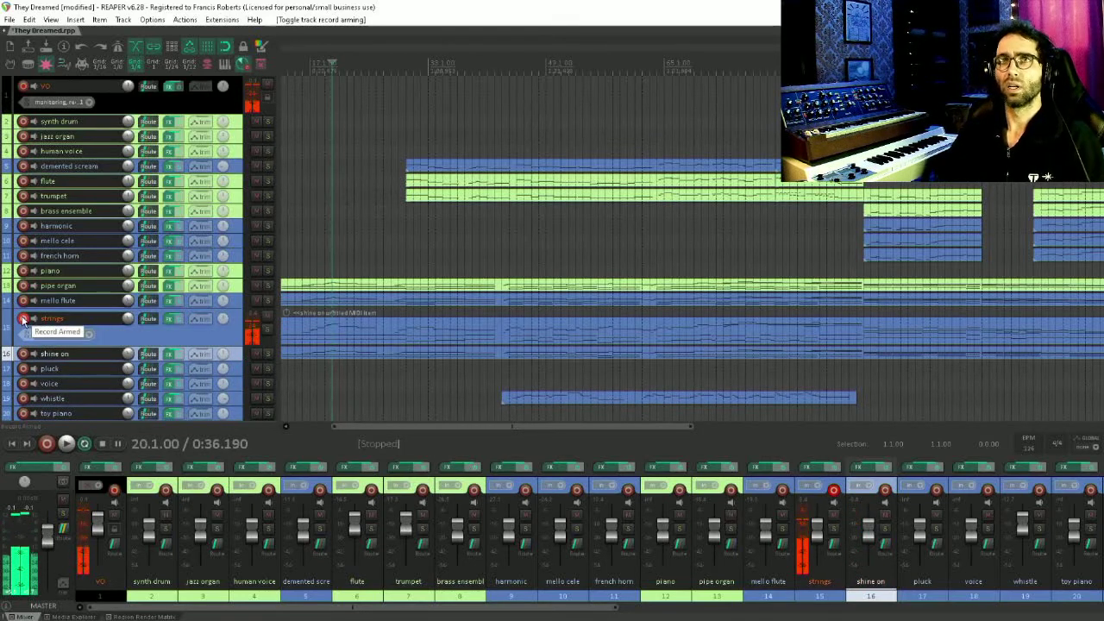
{"action": "left_click", "coordinate": [23, 318]}
Place the edit cursor at bar 30 and arm the trumpet, flute and demented scream tracks for recording.
{"action": "left_click", "coordinate": [413, 212]}
{"action": "scroll", "coordinate": [415, 213], "scroll_direction": "up", "scroll_amount": 4}
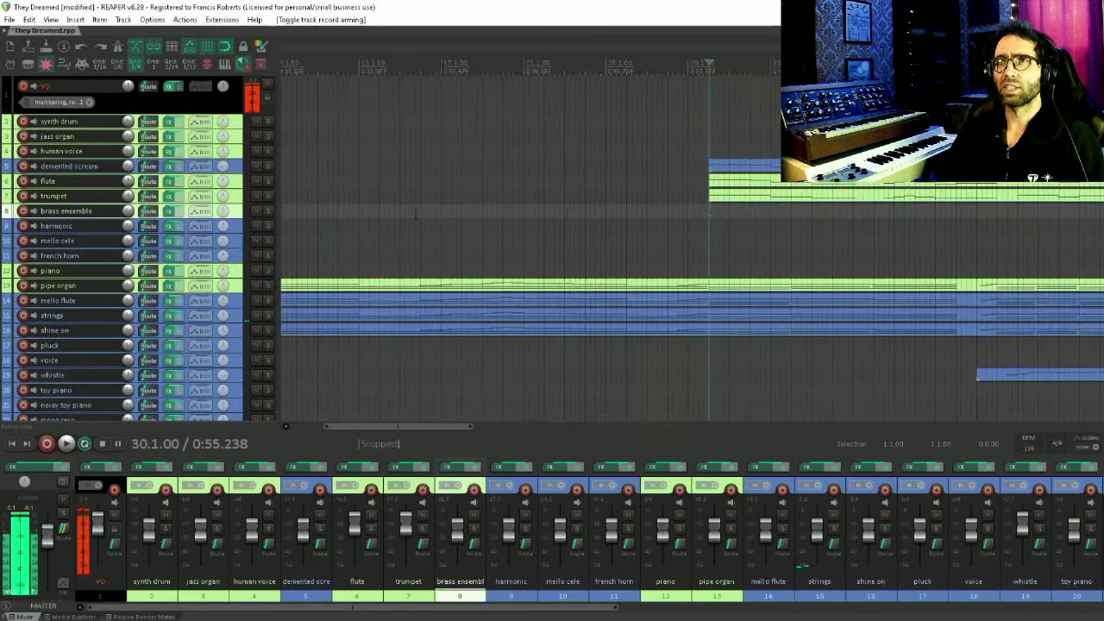
{"action": "left_click_drag", "start_coordinate": [735, 205], "coordinate": [357, 238]}
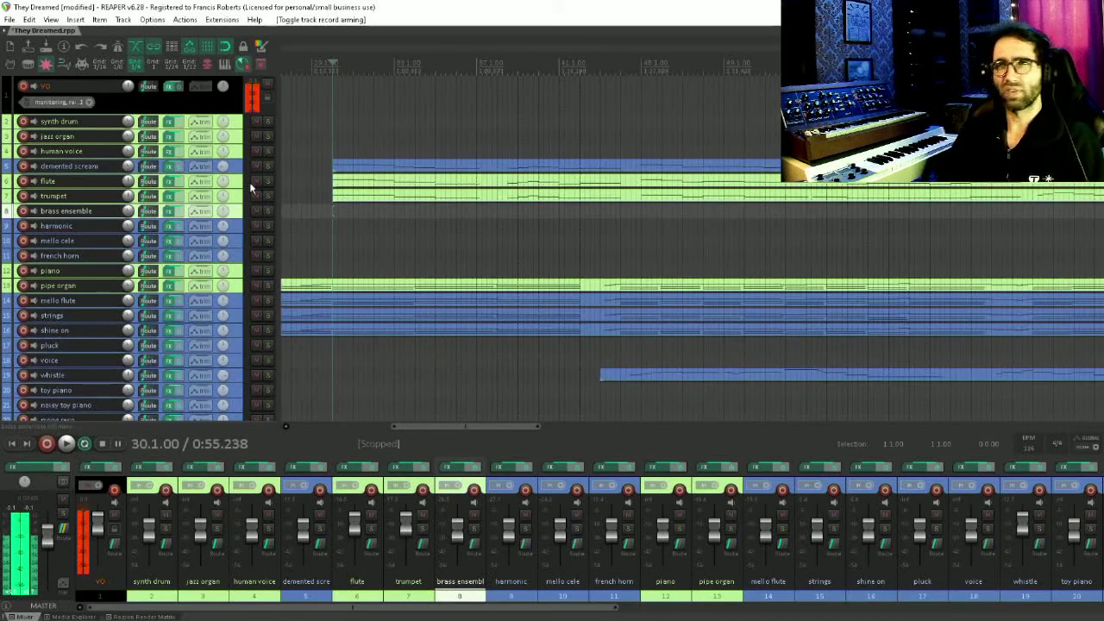
{"action": "left_click", "coordinate": [24, 196]}
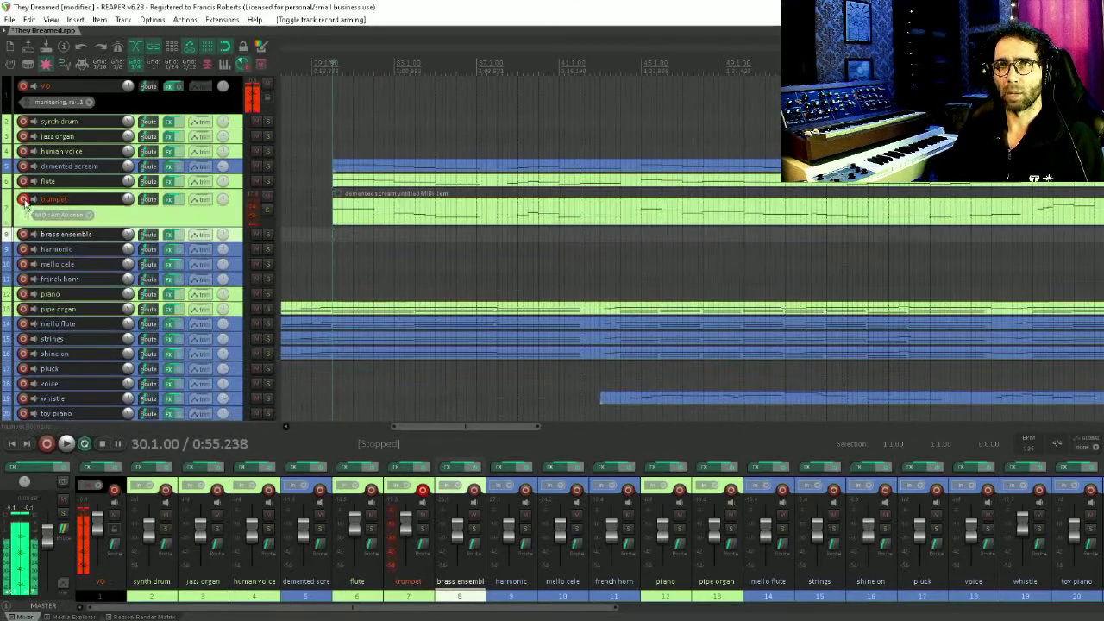
{"action": "left_click", "coordinate": [23, 181]}
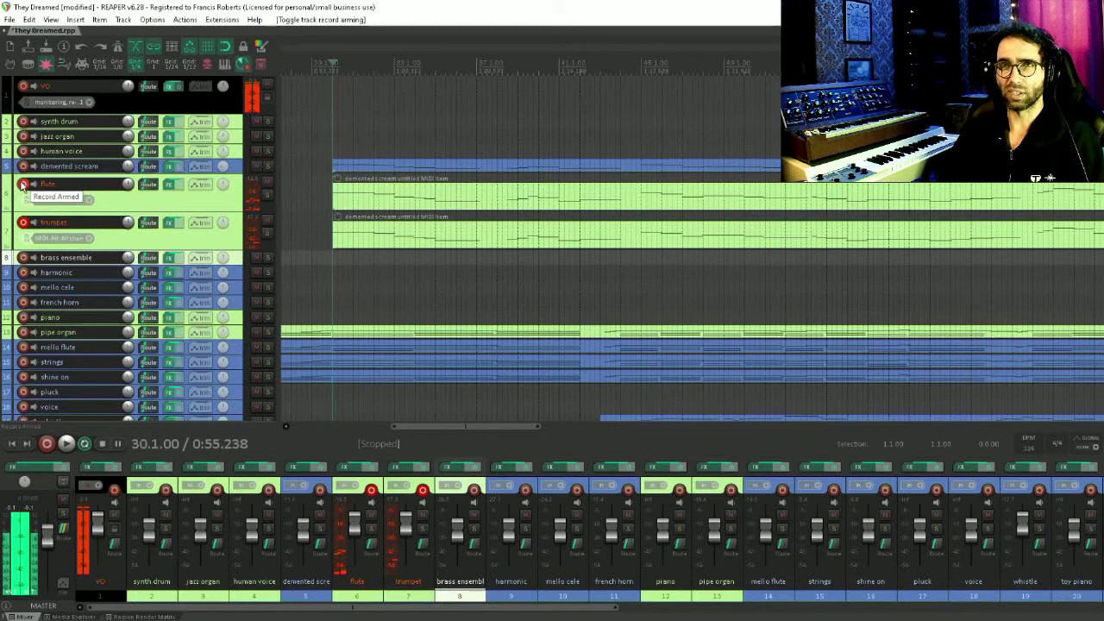
{"action": "left_click", "coordinate": [23, 166]}
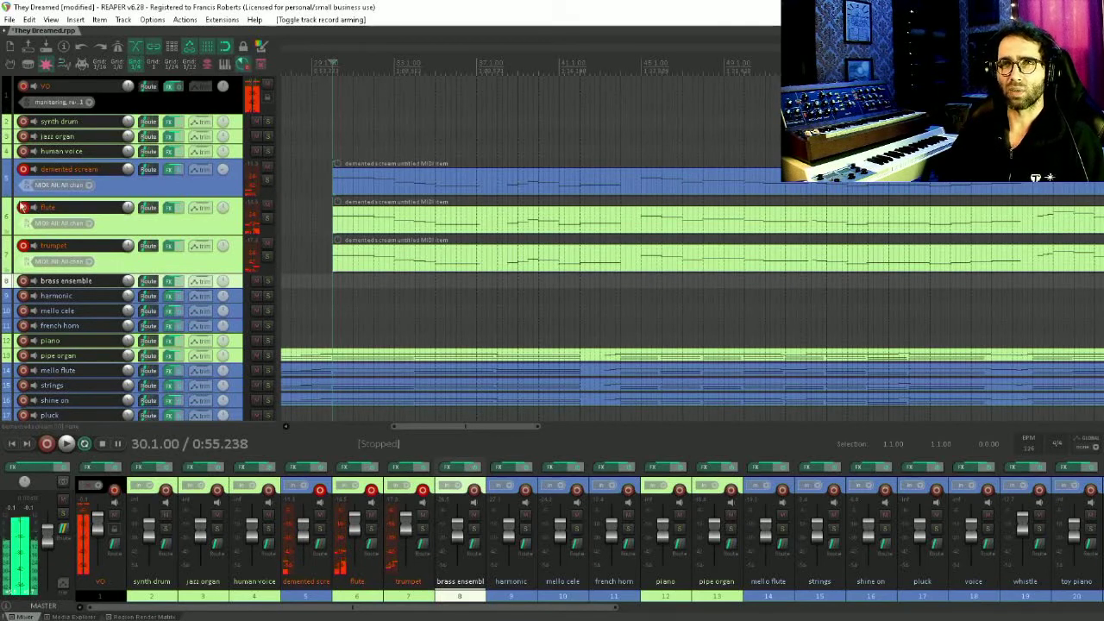
Disarm flute and trumpet to audition demented scream alone, and rearm flute and trumpet one at a time to layer them.
{"action": "left_click", "coordinate": [23, 207]}
{"action": "left_click", "coordinate": [23, 221]}
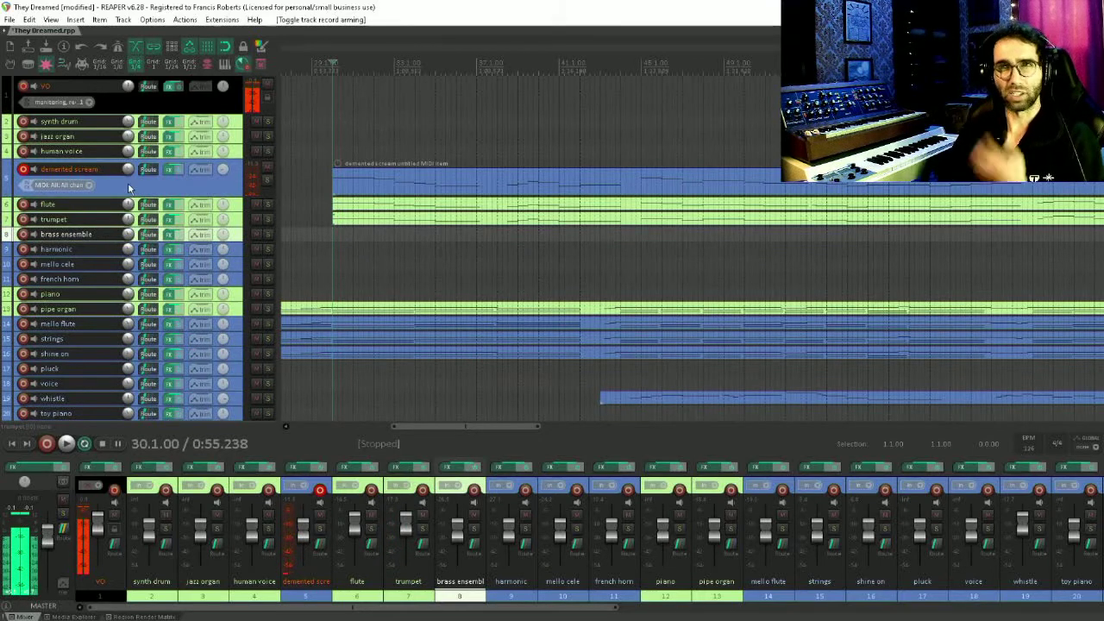
{"action": "left_click", "coordinate": [23, 205]}
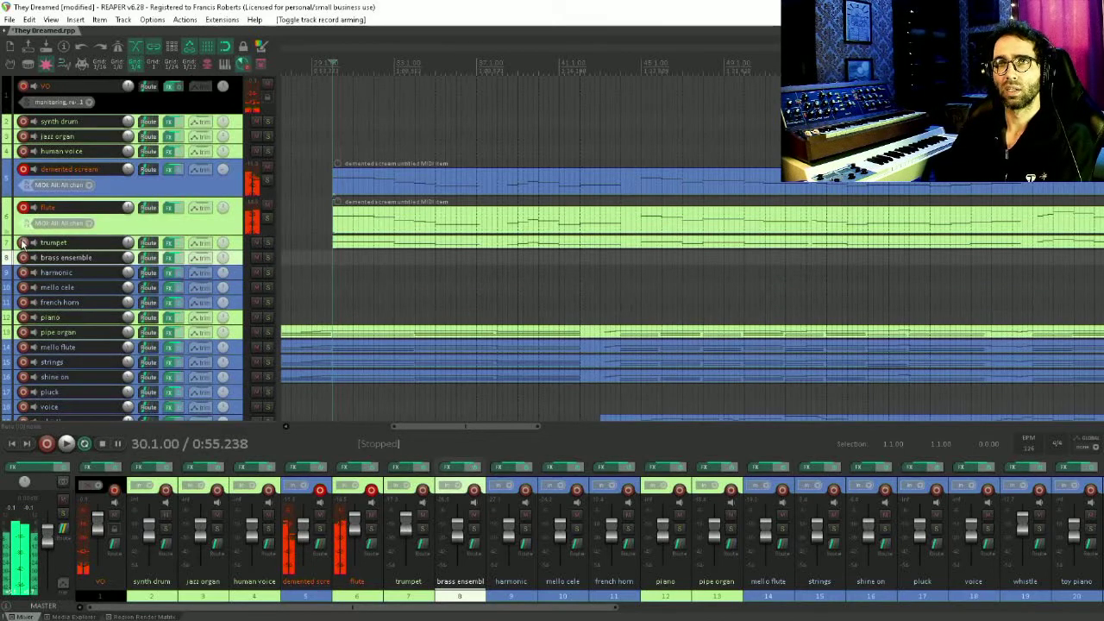
{"action": "left_click", "coordinate": [23, 242]}
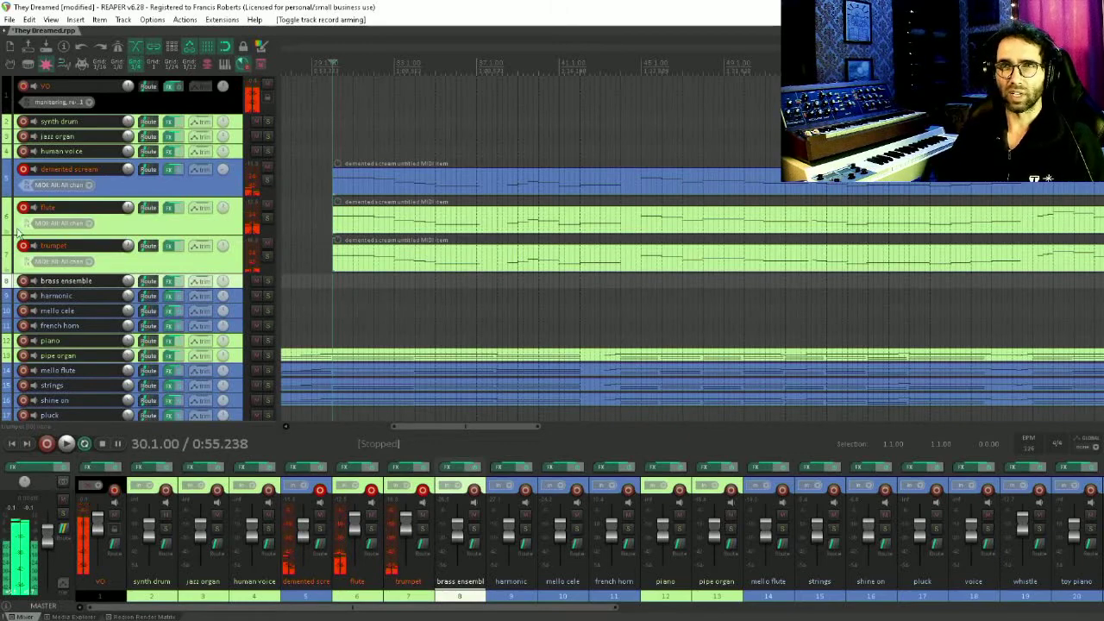
{"action": "scroll", "coordinate": [38, 248], "scroll_direction": "down", "scroll_amount": 1}
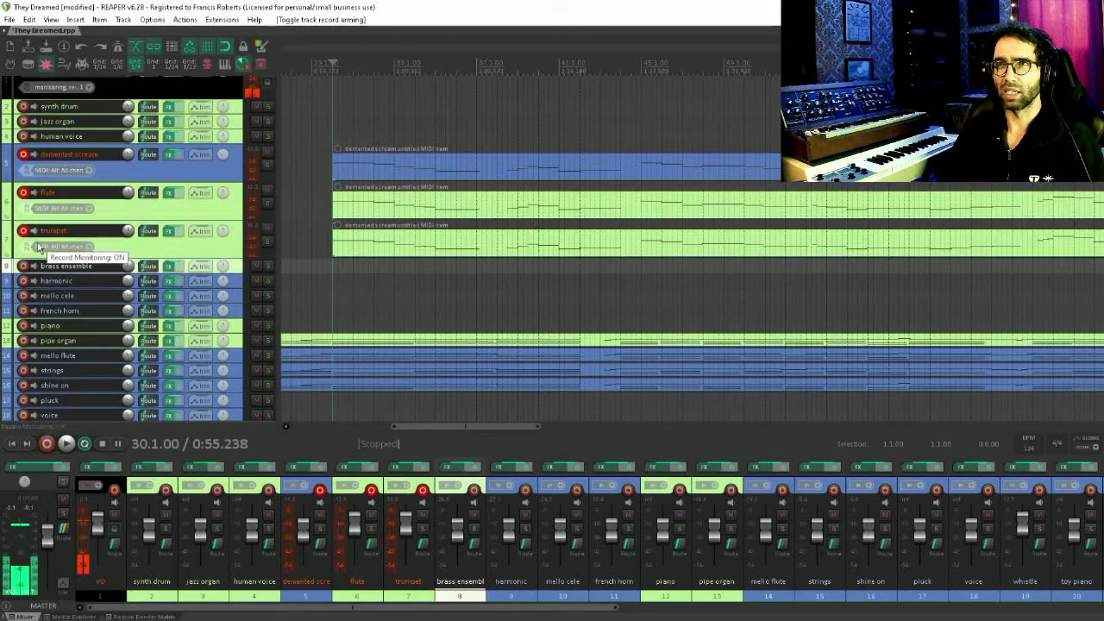
Play the demented scream, flute and trumpet section from around bar 64 for a moment and stop playback.
{"action": "scroll", "coordinate": [709, 239], "scroll_direction": "down", "scroll_amount": 6}
{"action": "left_click_drag", "start_coordinate": [761, 210], "coordinate": [531, 285]}
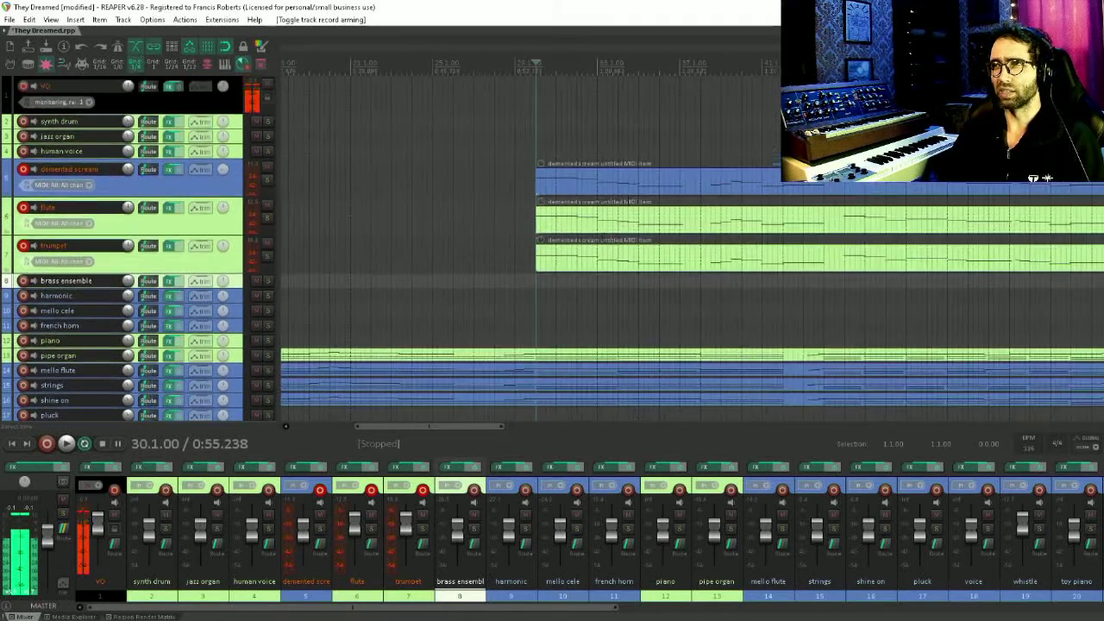
{"action": "left_click_drag", "start_coordinate": [645, 304], "coordinate": [556, 260]}
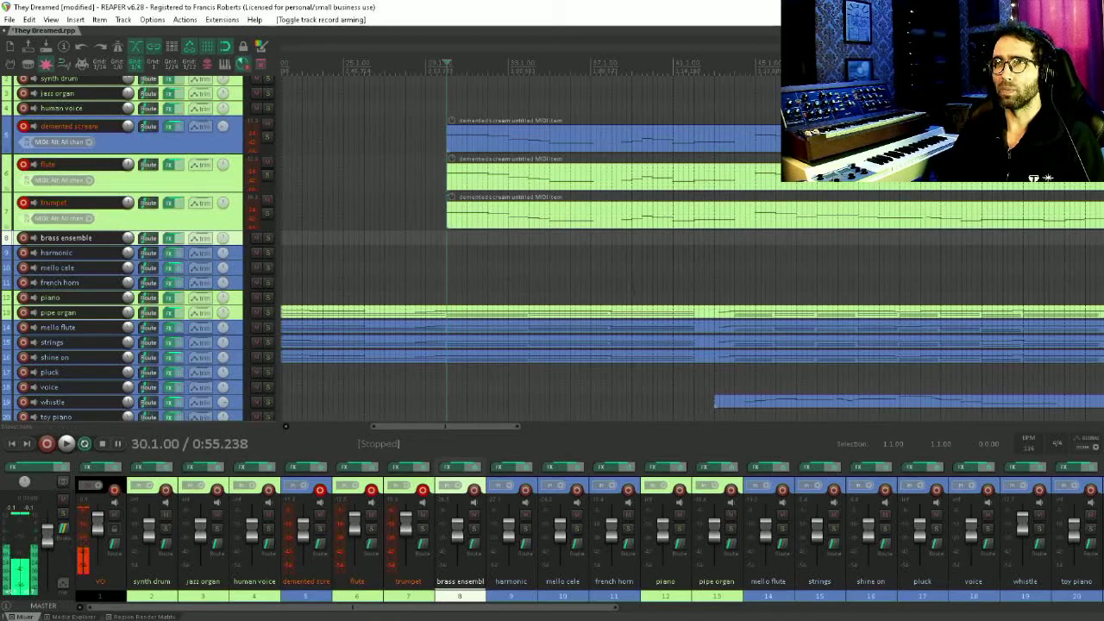
{"action": "left_click_drag", "start_coordinate": [584, 286], "coordinate": [433, 329]}
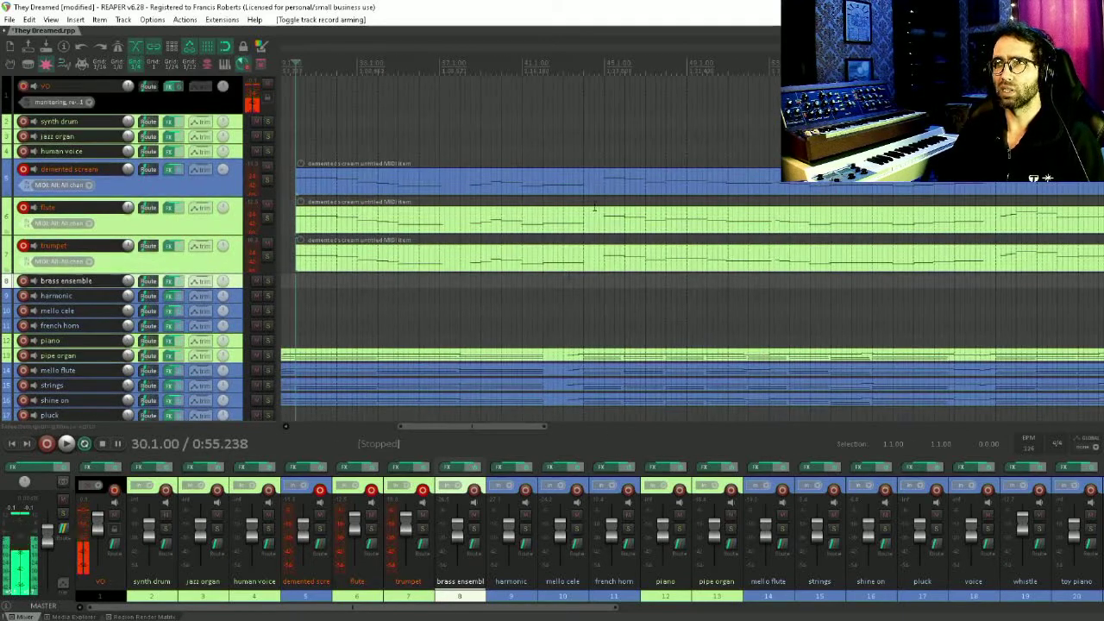
{"action": "left_click_drag", "start_coordinate": [883, 248], "coordinate": [737, 278]}
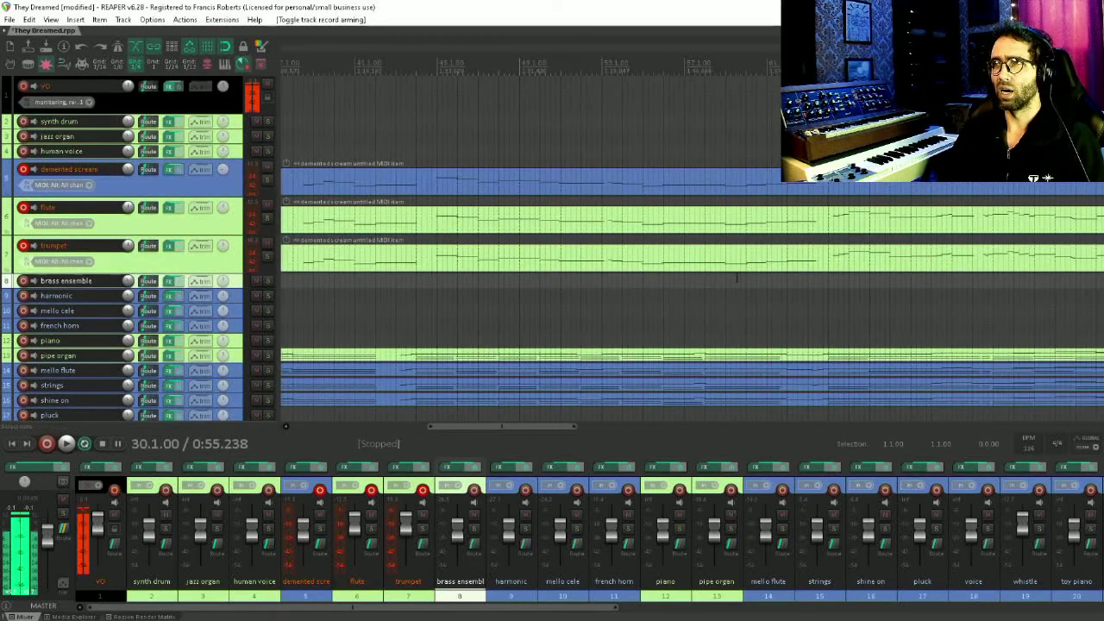
{"action": "left_click", "coordinate": [839, 284]}
{"action": "left_click", "coordinate": [835, 283]}
{"action": "key", "text": "space"}
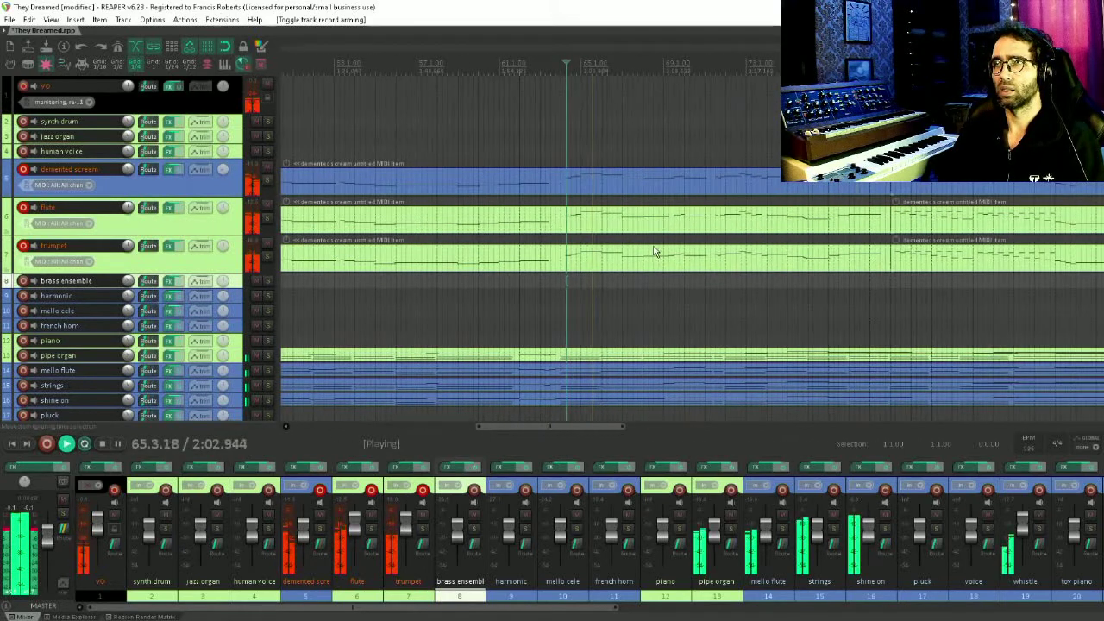
{"action": "key", "text": "space"}
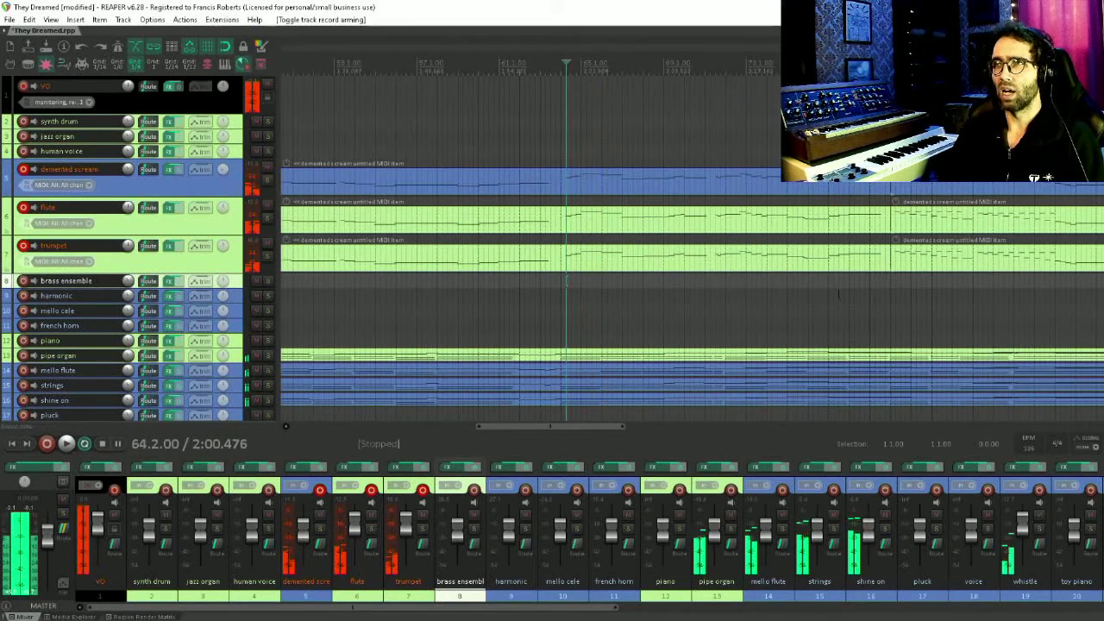
Play the passage from the start of the second demented scream item and stop playback.
{"action": "scroll", "coordinate": [599, 289], "scroll_direction": "right", "scroll_amount": 5}
{"action": "left_click", "coordinate": [575, 293]}
{"action": "key", "text": "space"}
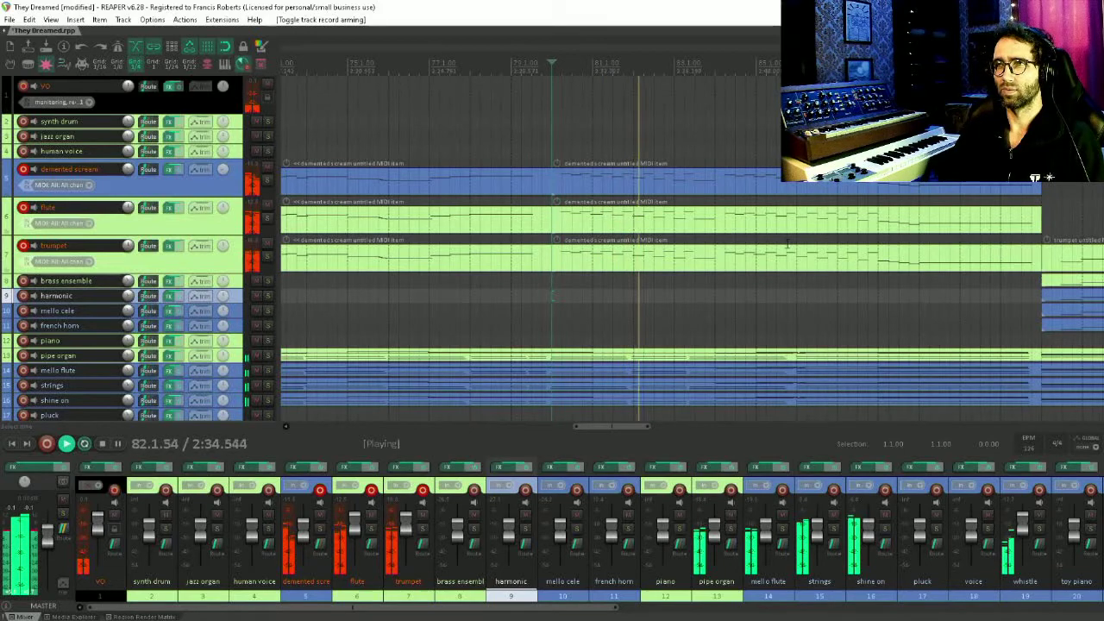
{"action": "scroll", "coordinate": [690, 172], "scroll_direction": "down", "scroll_amount": 3}
{"action": "scroll", "coordinate": [638, 156], "scroll_direction": "up", "scroll_amount": 2}
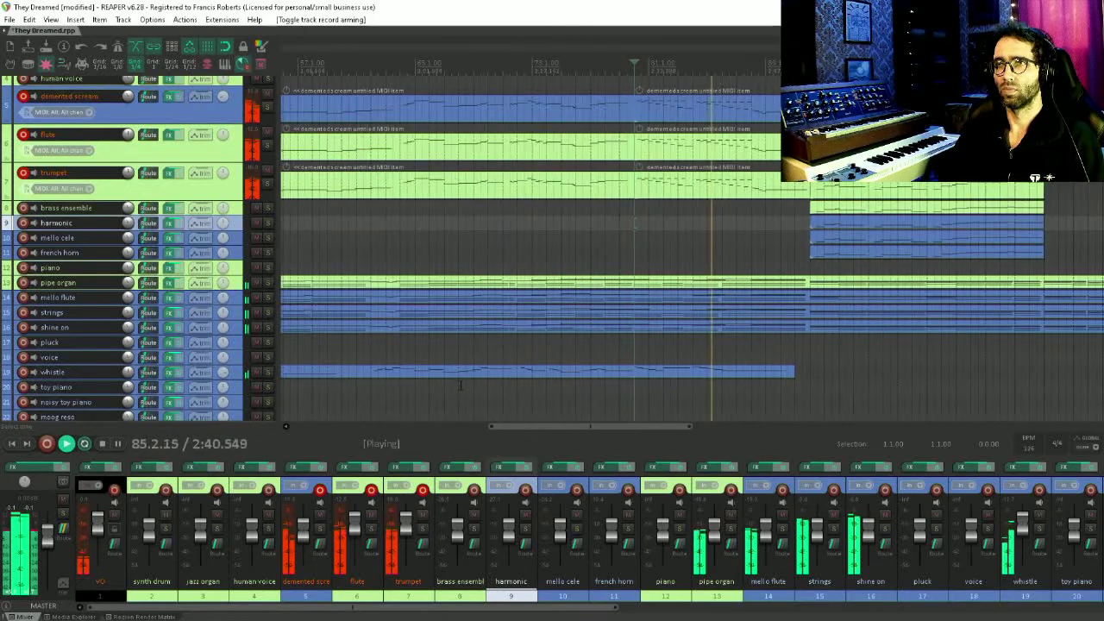
{"action": "scroll", "coordinate": [448, 390], "scroll_direction": "down", "scroll_amount": 2}
{"action": "key", "text": "space"}
Place the edit cursor at bar 28, shortly before the flute and trumpet entry, and play it briefly.
{"action": "left_click_drag", "start_coordinate": [438, 387], "coordinate": [931, 261]}
{"action": "left_click", "coordinate": [679, 312]}
{"action": "key", "text": "space"}
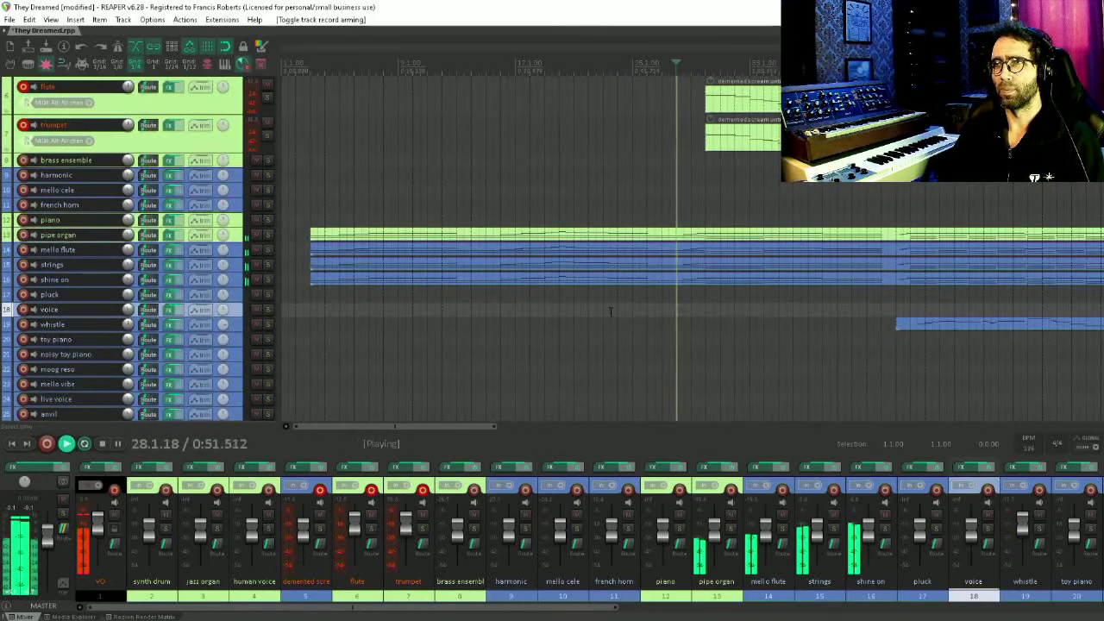
{"action": "scroll", "coordinate": [779, 257], "scroll_direction": "up", "scroll_amount": 2}
{"action": "key", "text": "space"}
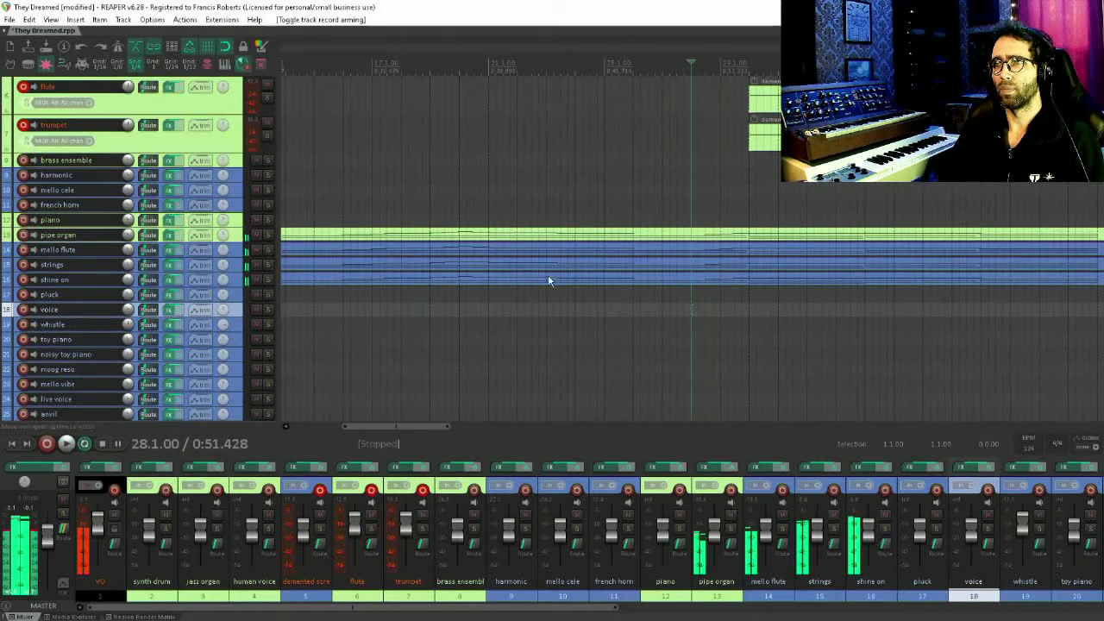
Start playback from bar 17 to hear the rising line in the pipe organ, mello flute, strings and shine on parts.
{"action": "left_click_drag", "start_coordinate": [548, 274], "coordinate": [860, 263]}
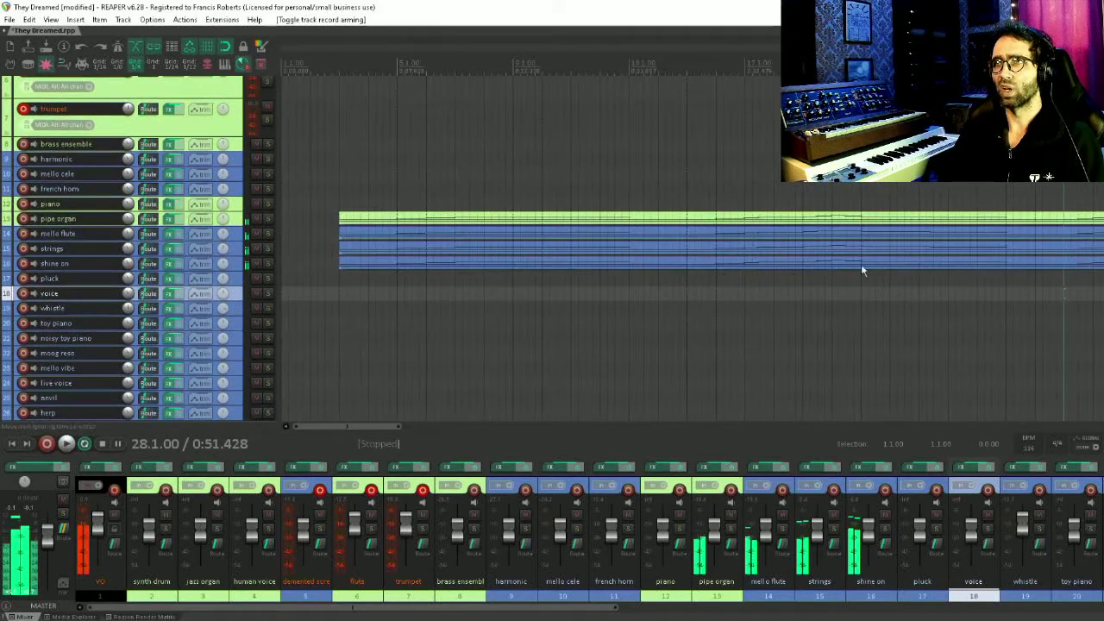
{"action": "left_click", "coordinate": [735, 278]}
{"action": "key", "text": "space"}
{"action": "scroll", "coordinate": [583, 270], "scroll_direction": "down", "scroll_amount": 3}
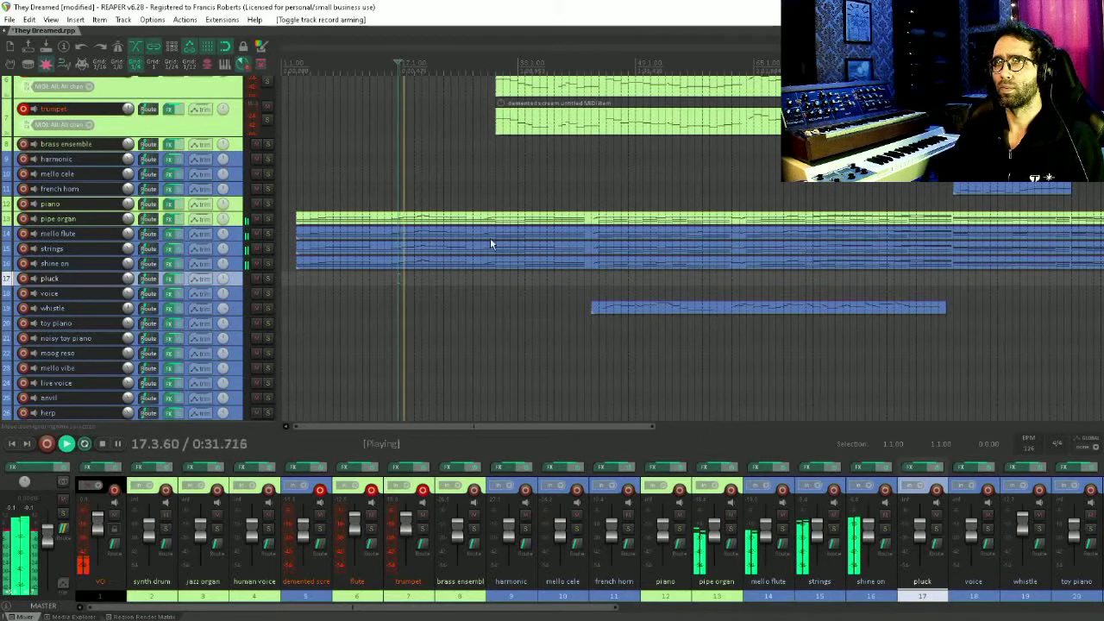
{"action": "scroll", "coordinate": [624, 234], "scroll_direction": "up", "scroll_amount": 3}
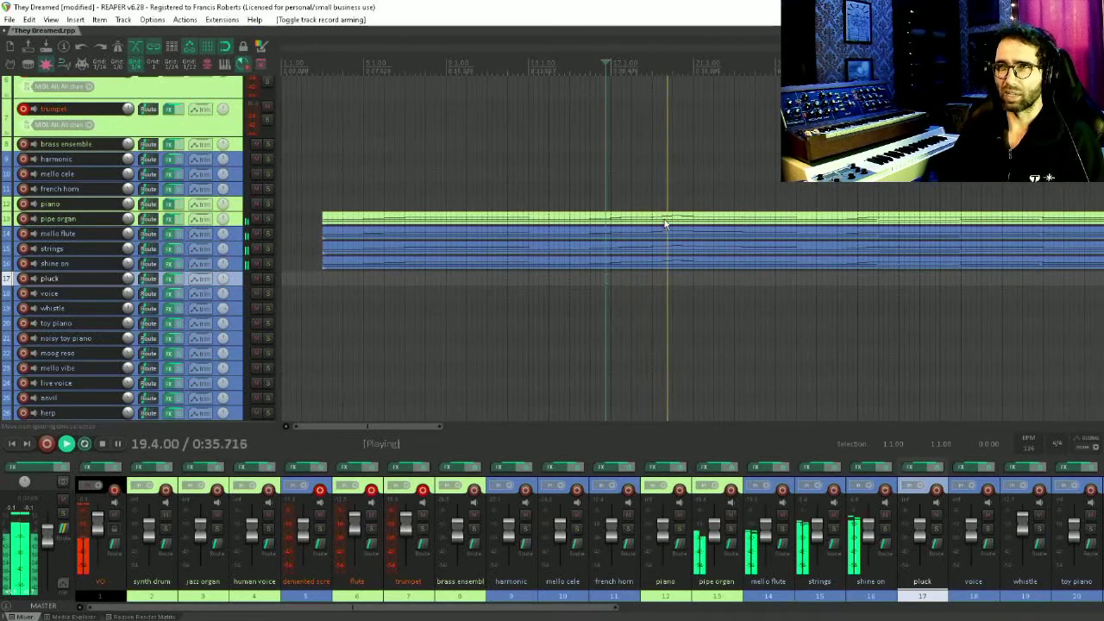
Open the pipe organ item in the MIDI editor and examine the ascending notes from bar 16, selecting the first one.
{"action": "left_click", "coordinate": [664, 220]}
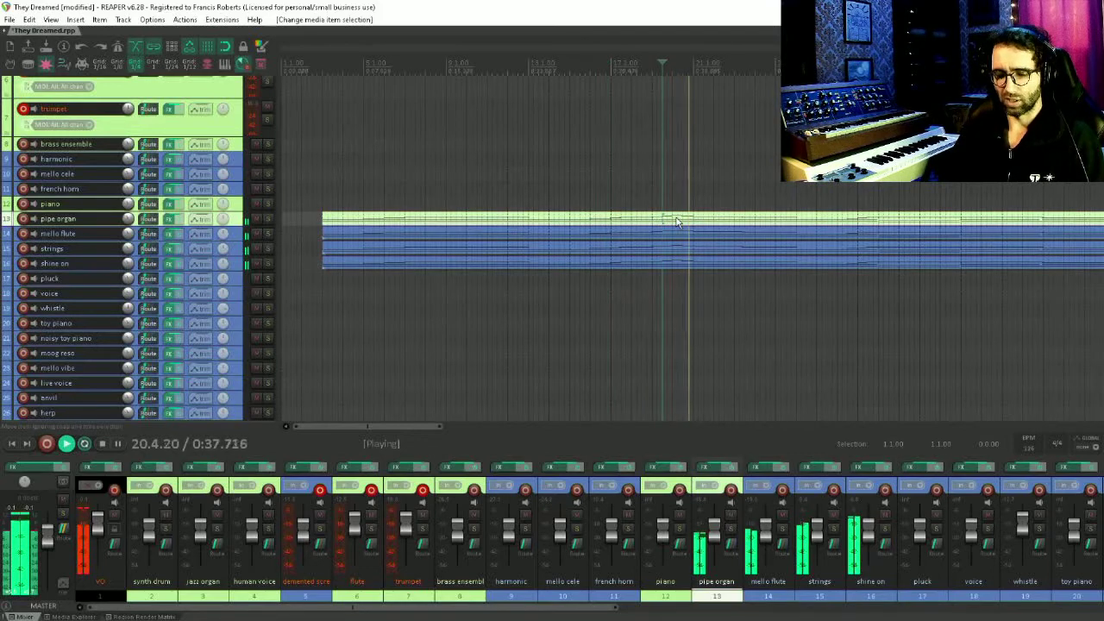
{"action": "double_click", "coordinate": [676, 222]}
{"action": "scroll", "coordinate": [628, 258], "scroll_direction": "down", "scroll_amount": 8}
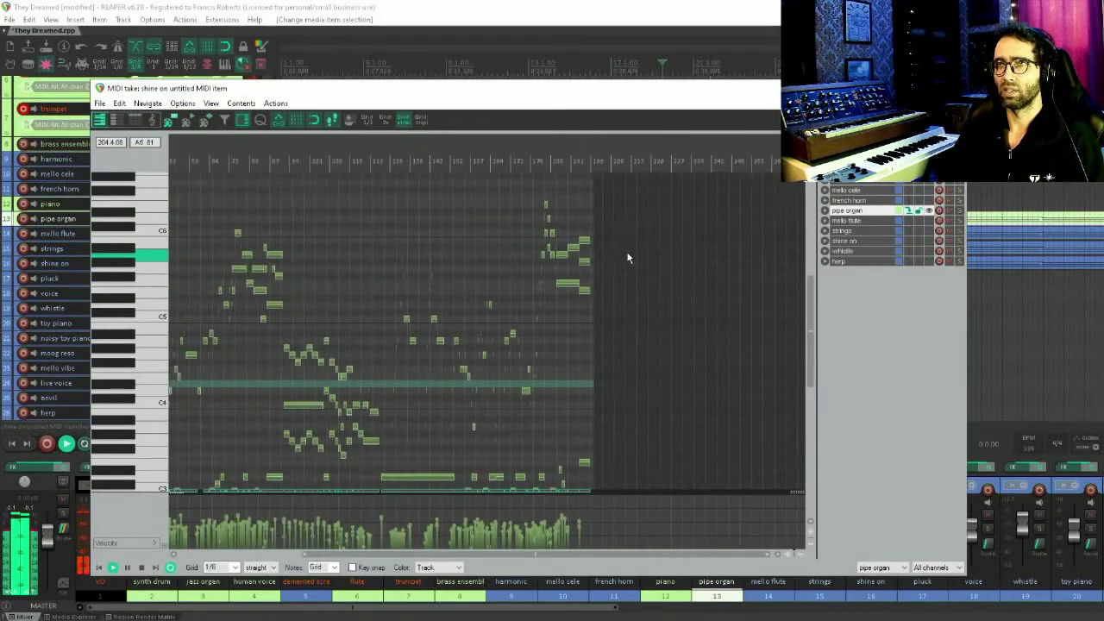
{"action": "scroll", "coordinate": [627, 260], "scroll_direction": "up", "scroll_amount": 12}
{"action": "scroll", "coordinate": [532, 296], "scroll_direction": "down", "scroll_amount": 2}
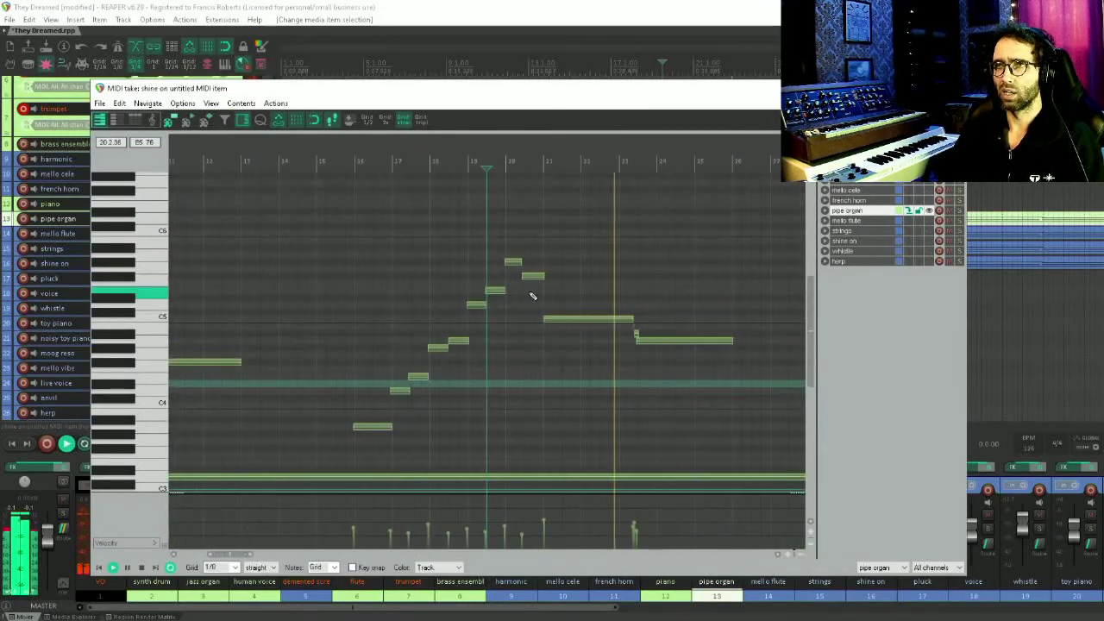
{"action": "left_click", "coordinate": [366, 427]}
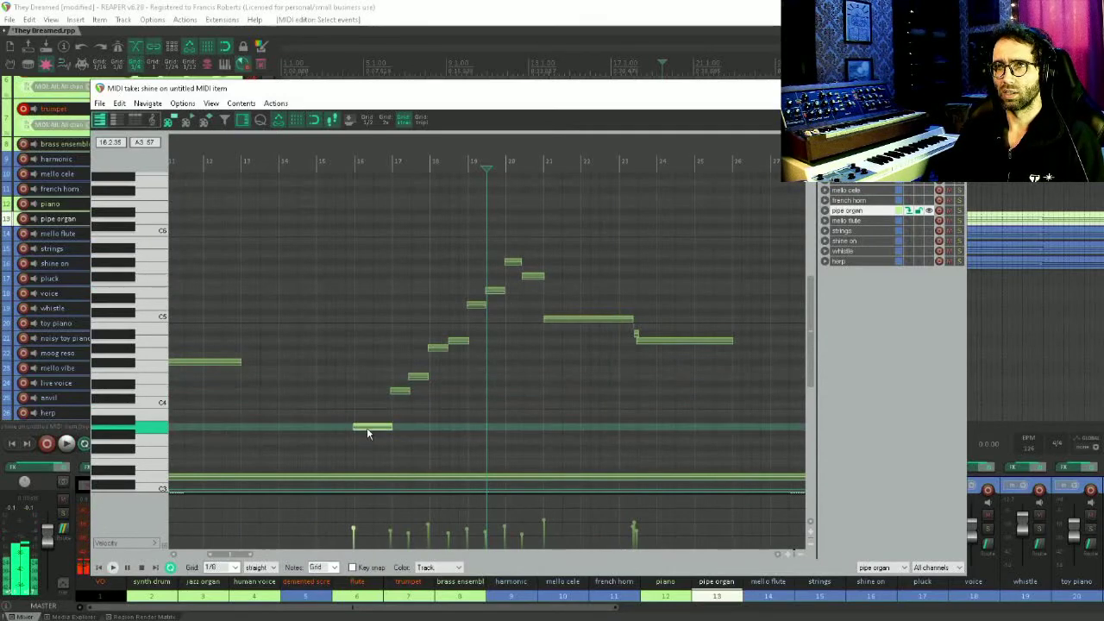
Disarm the trumpet track, and audition pipe organ, mello flute, strings and shine on together by arming and disarming them as a group.
{"action": "left_click", "coordinate": [24, 110]}
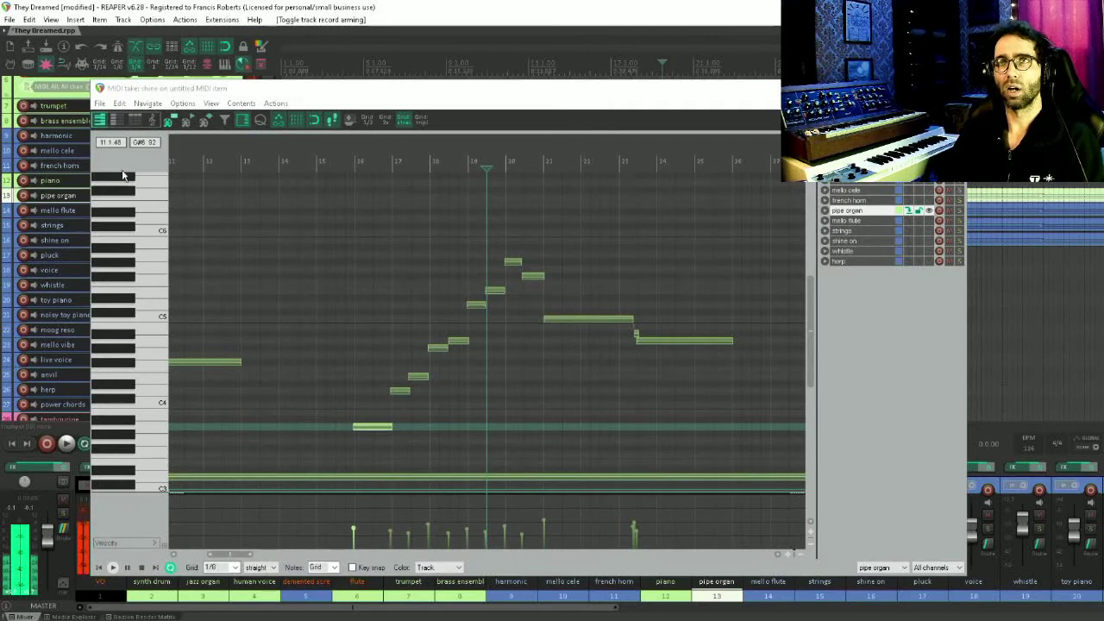
{"action": "left_click_drag", "start_coordinate": [191, 84], "coordinate": [556, 125]}
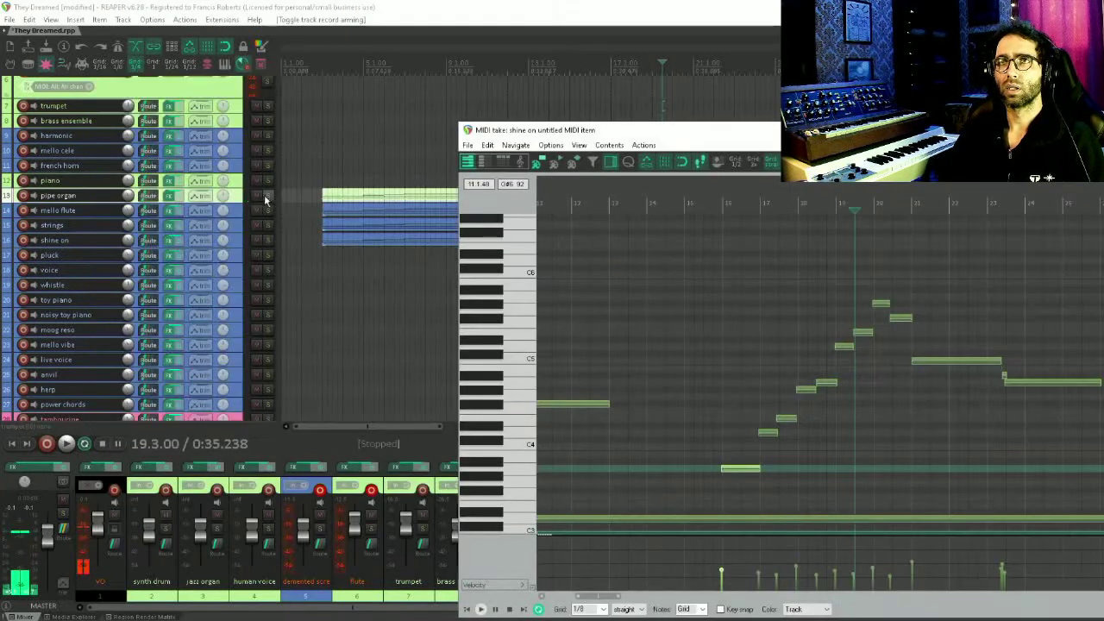
{"action": "left_click_drag", "start_coordinate": [242, 210], "coordinate": [238, 242]}
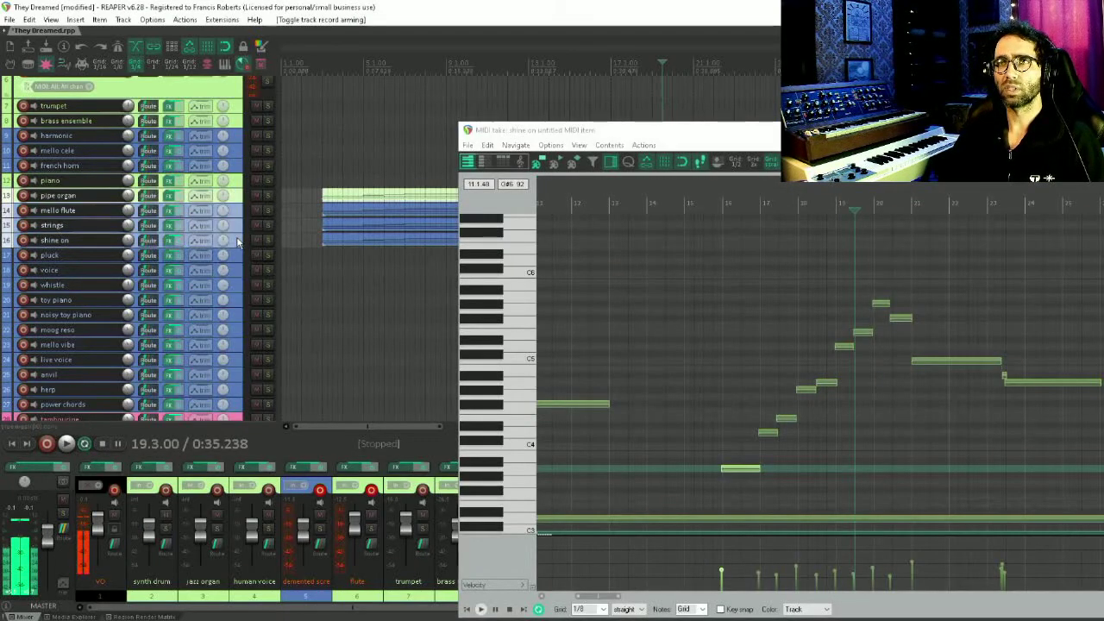
{"action": "left_click", "coordinate": [24, 240]}
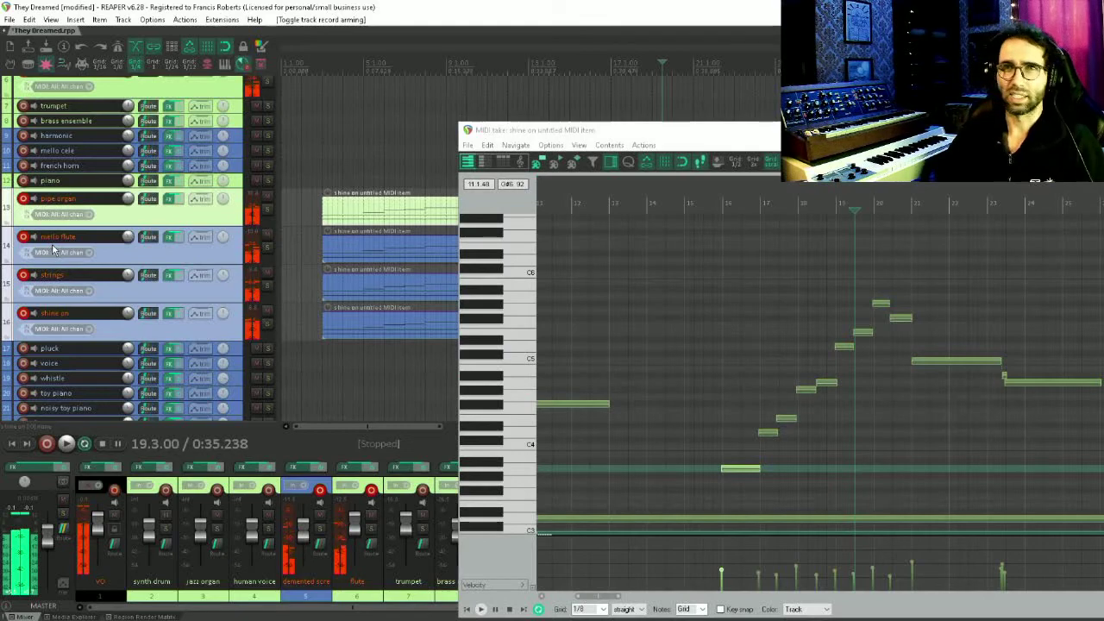
{"action": "left_click", "coordinate": [23, 237]}
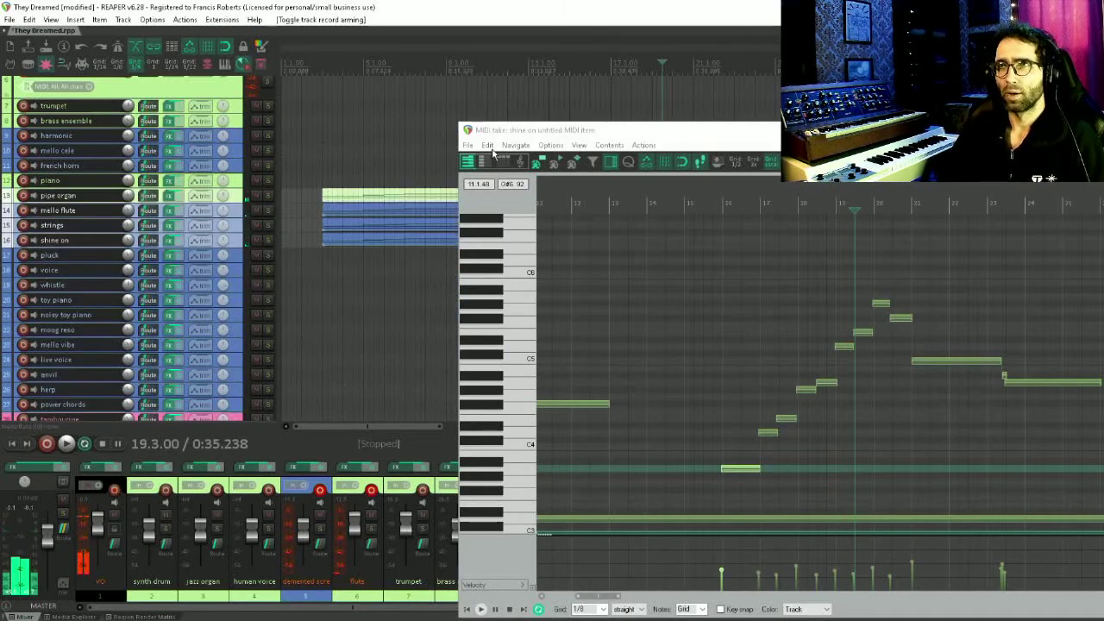
Close the MIDI editor and place the edit cursor at bar 92, where the brass ensemble and french horn items begin.
{"action": "left_click", "coordinate": [525, 131]}
{"action": "key", "text": "Escape"}
{"action": "scroll", "coordinate": [828, 244], "scroll_direction": "down", "scroll_amount": 6}
{"action": "left_click_drag", "start_coordinate": [828, 244], "coordinate": [533, 296]}
{"action": "left_click_drag", "start_coordinate": [460, 366], "coordinate": [556, 368]}
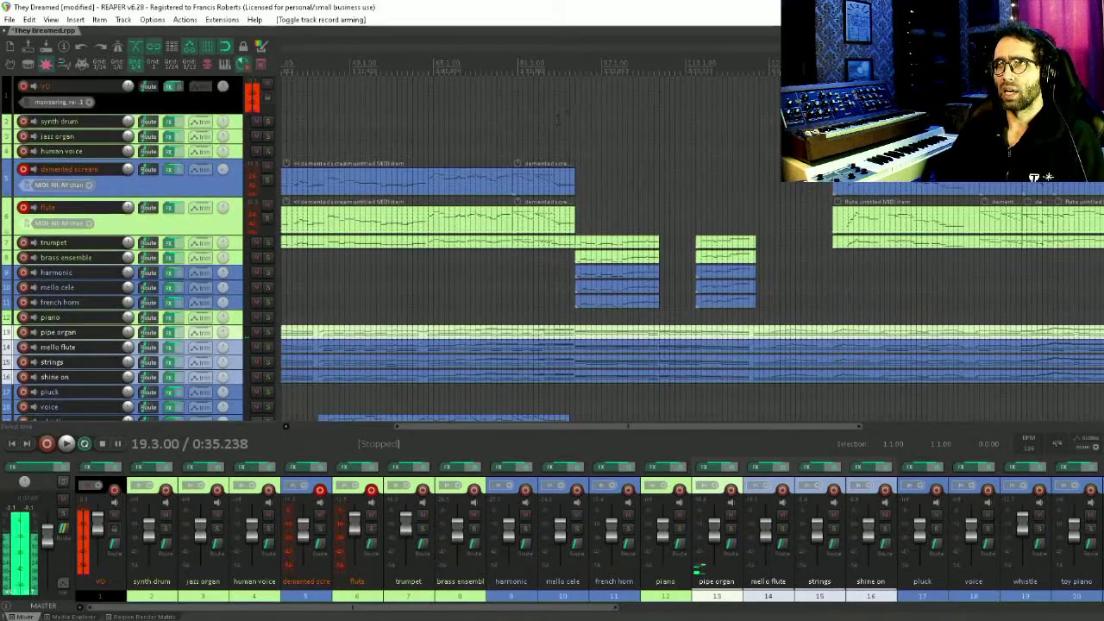
{"action": "left_click", "coordinate": [569, 104]}
{"action": "scroll", "coordinate": [603, 279], "scroll_direction": "up", "scroll_amount": 6}
{"action": "left_click_drag", "start_coordinate": [697, 329], "coordinate": [528, 260]}
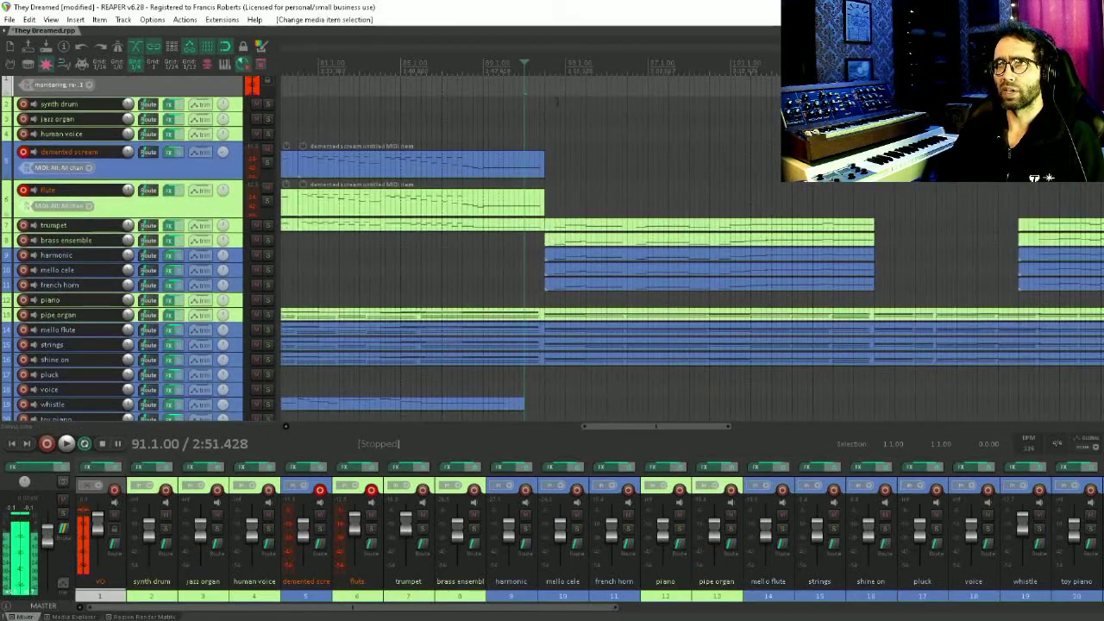
{"action": "left_click", "coordinate": [556, 102]}
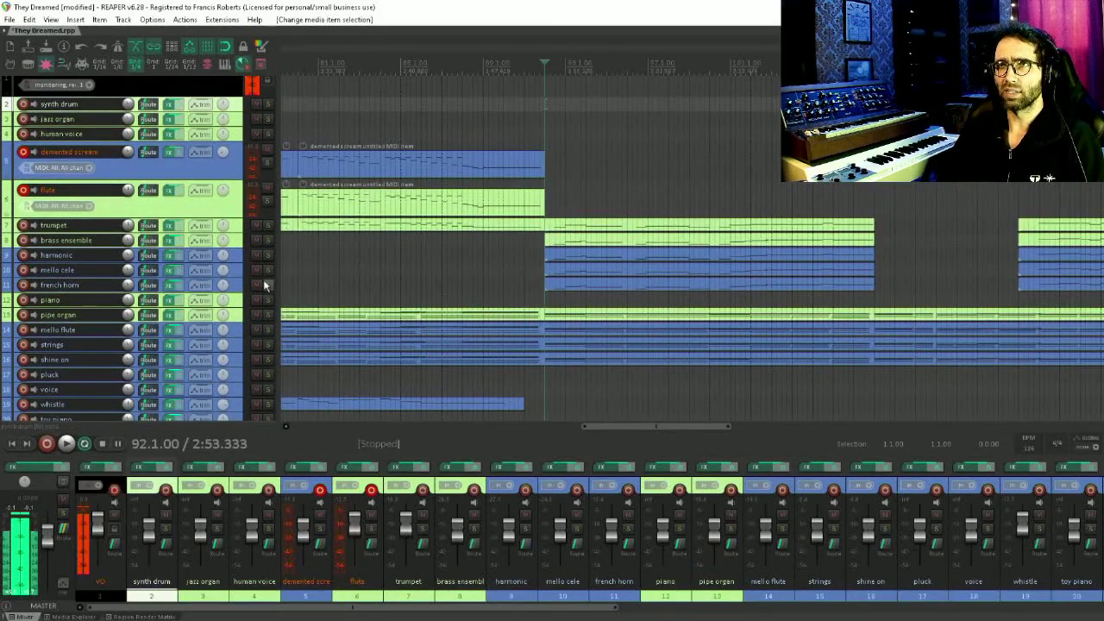
Solo the trumpet, brass ensemble, harmonic, mello cele and french horn tracks and play them together from bar 92.
{"action": "left_click_drag", "start_coordinate": [268, 285], "coordinate": [276, 235]}
{"action": "key", "text": "space"}
{"action": "scroll", "coordinate": [394, 240], "scroll_direction": "up", "scroll_amount": 3}
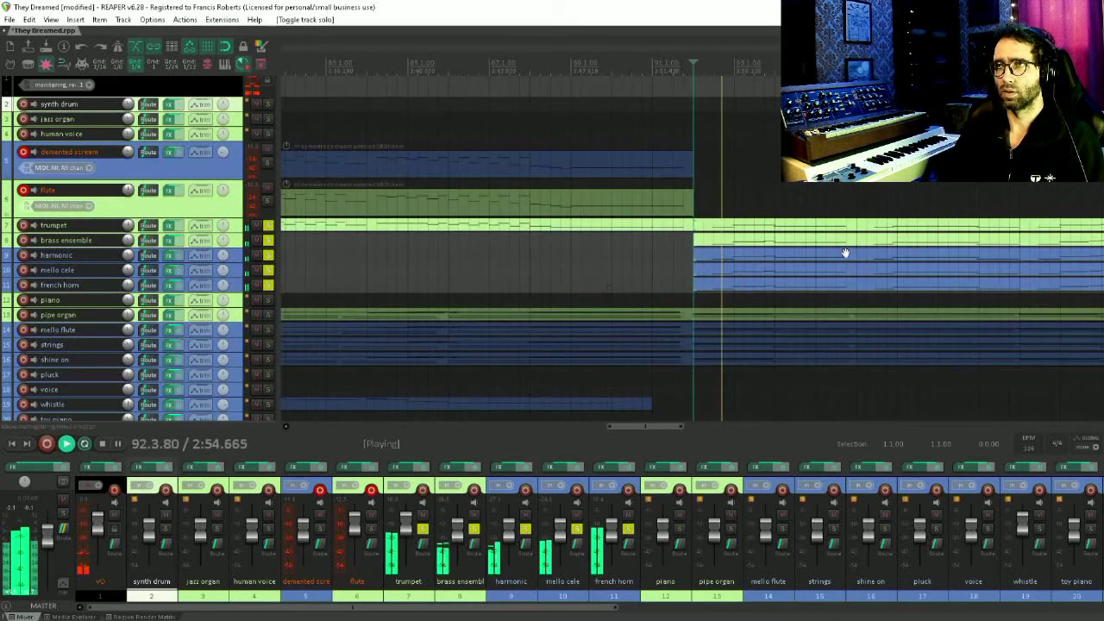
{"action": "left_click_drag", "start_coordinate": [827, 256], "coordinate": [689, 261]}
{"action": "left_click_drag", "start_coordinate": [566, 258], "coordinate": [525, 223]}
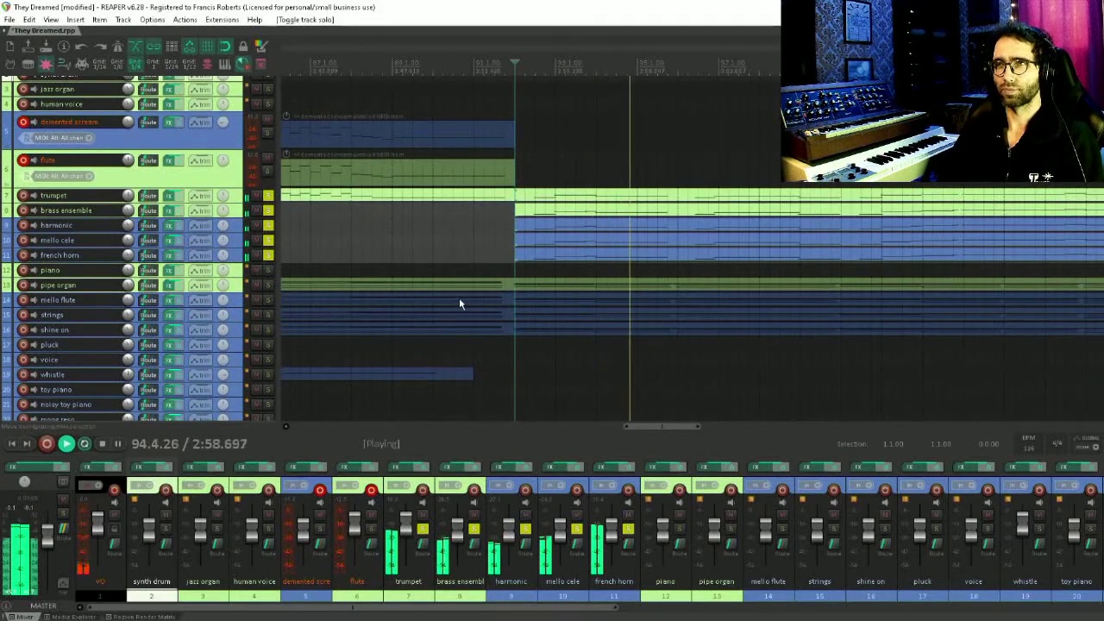
{"action": "key", "text": "space"}
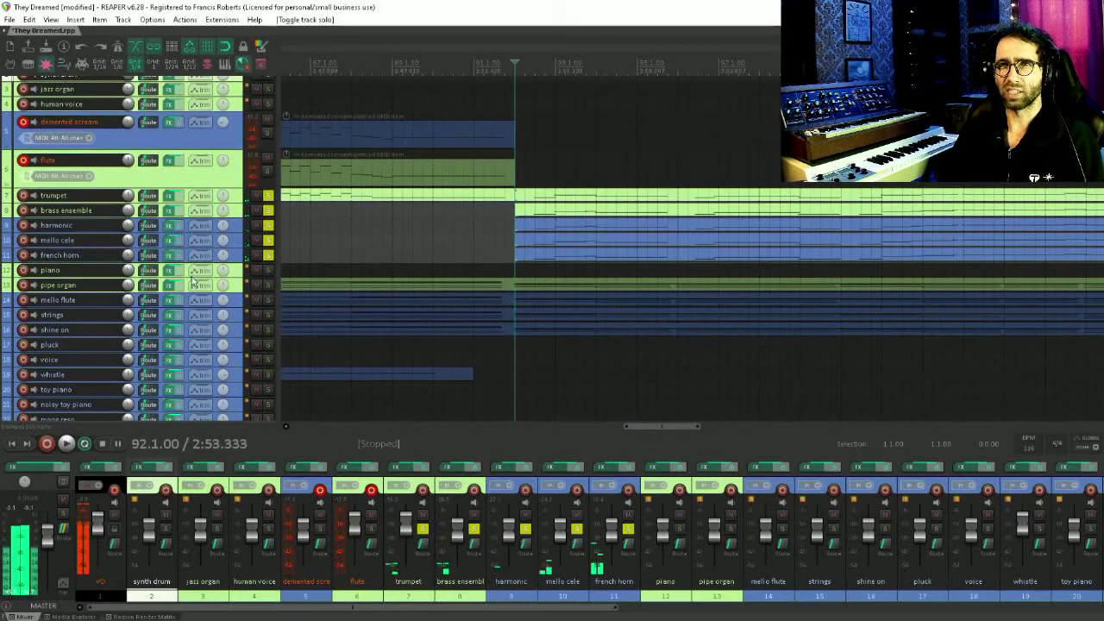
Remove the solo from the french horn, mello cele, harmonic, brass ensemble and trumpet tracks.
{"action": "left_click", "coordinate": [268, 255]}
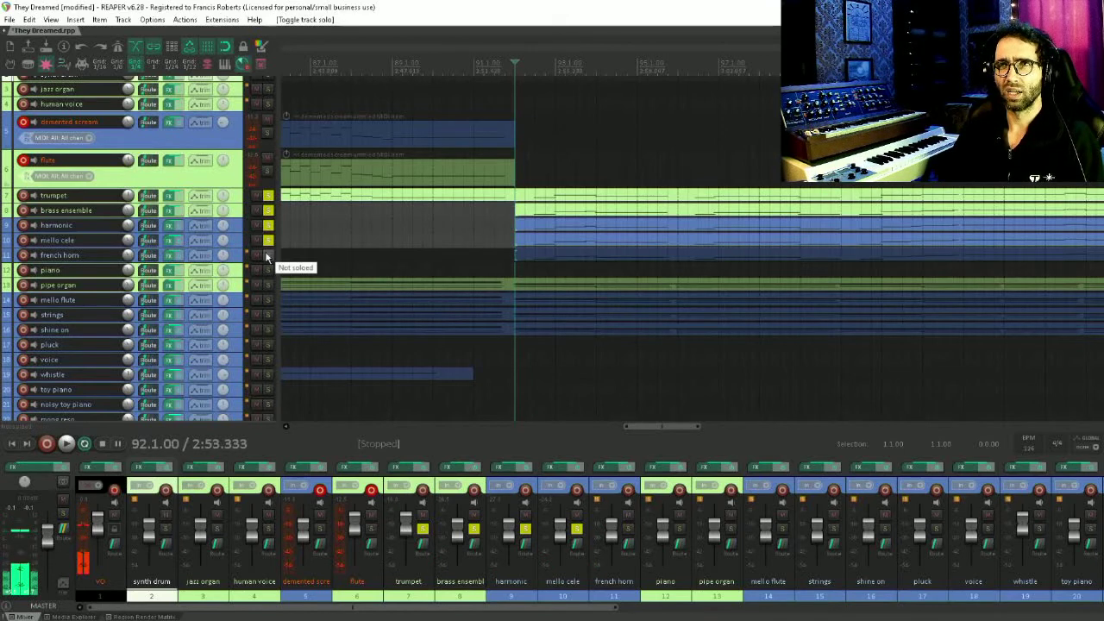
{"action": "left_click", "coordinate": [267, 256]}
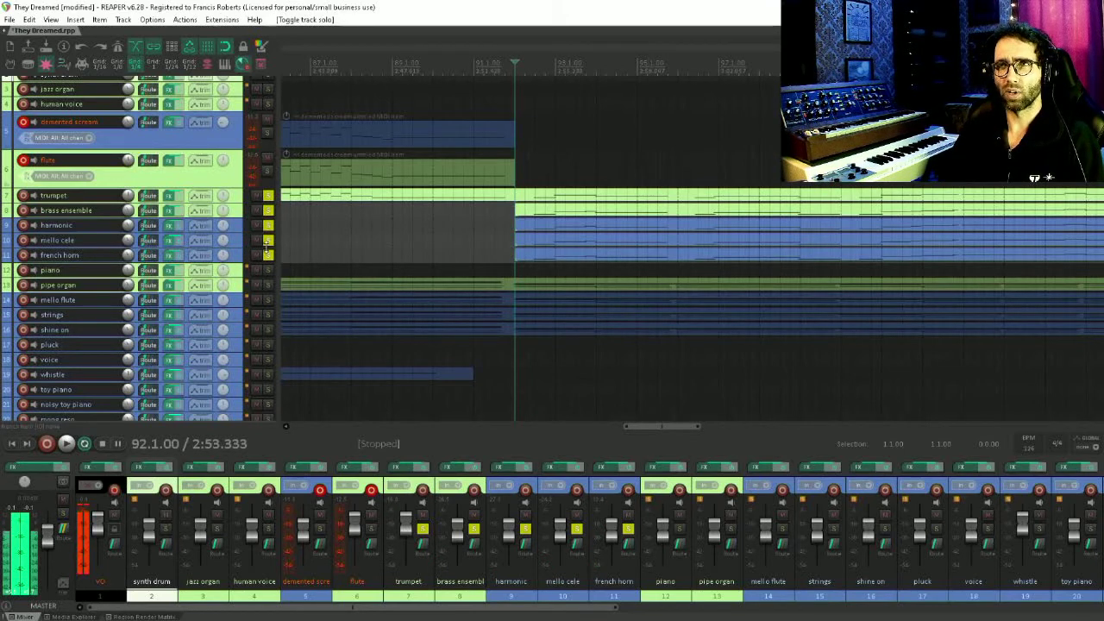
{"action": "left_click", "coordinate": [267, 241]}
{"action": "left_click", "coordinate": [267, 255]}
{"action": "left_click", "coordinate": [267, 225]}
{"action": "left_click", "coordinate": [267, 211]}
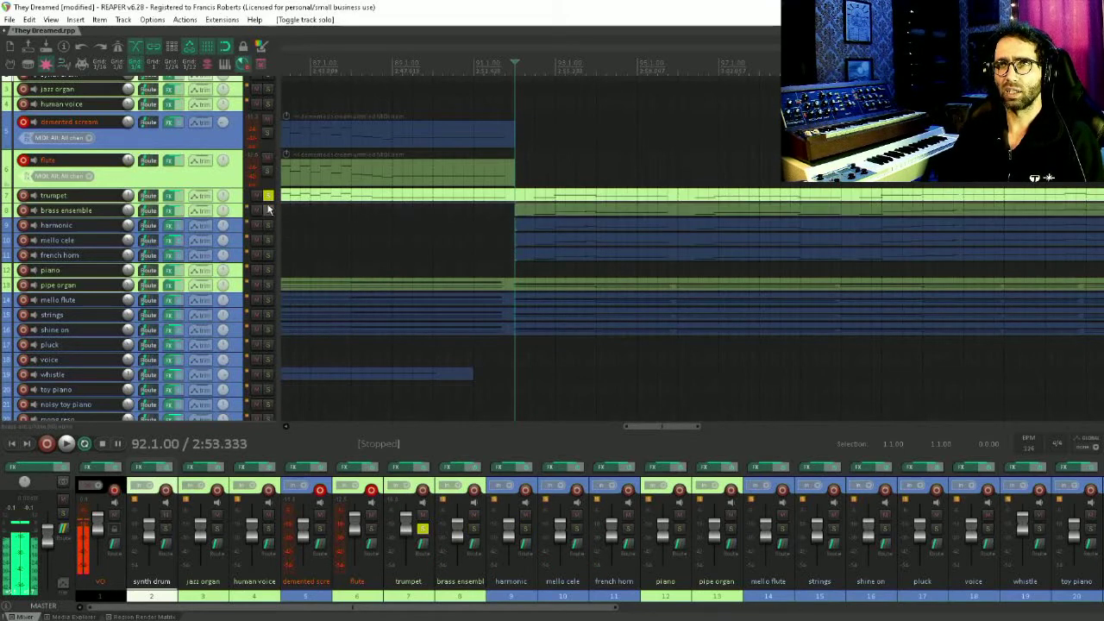
{"action": "left_click", "coordinate": [267, 195]}
Arm the french horn track to audition it alone, and switch the arming to mello cele to hear that sound.
{"action": "left_click", "coordinate": [23, 256]}
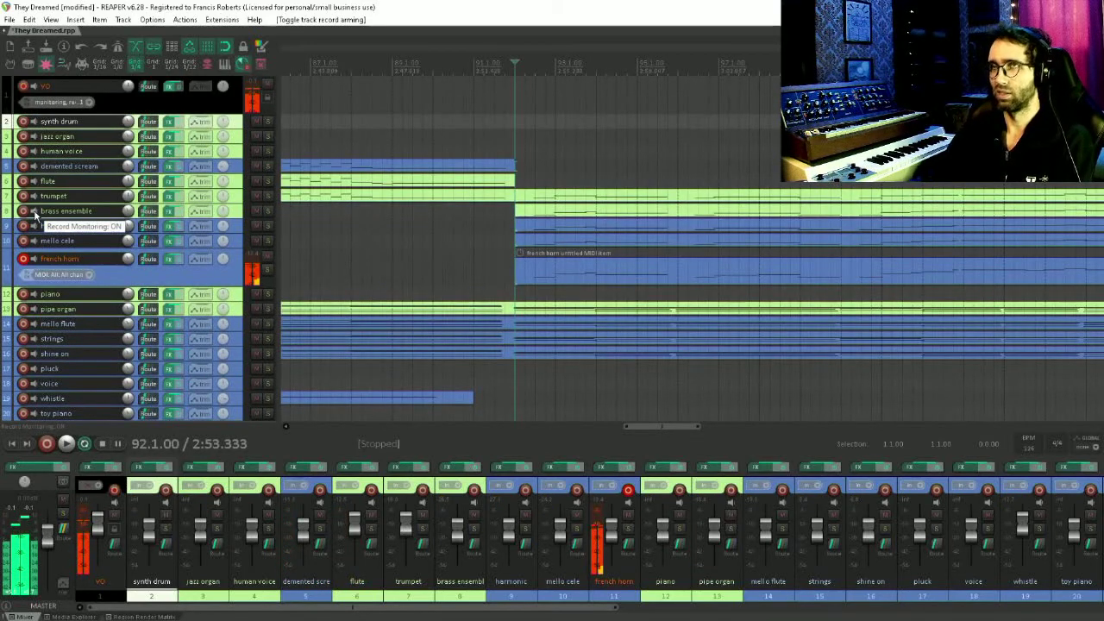
{"action": "left_click", "coordinate": [23, 241]}
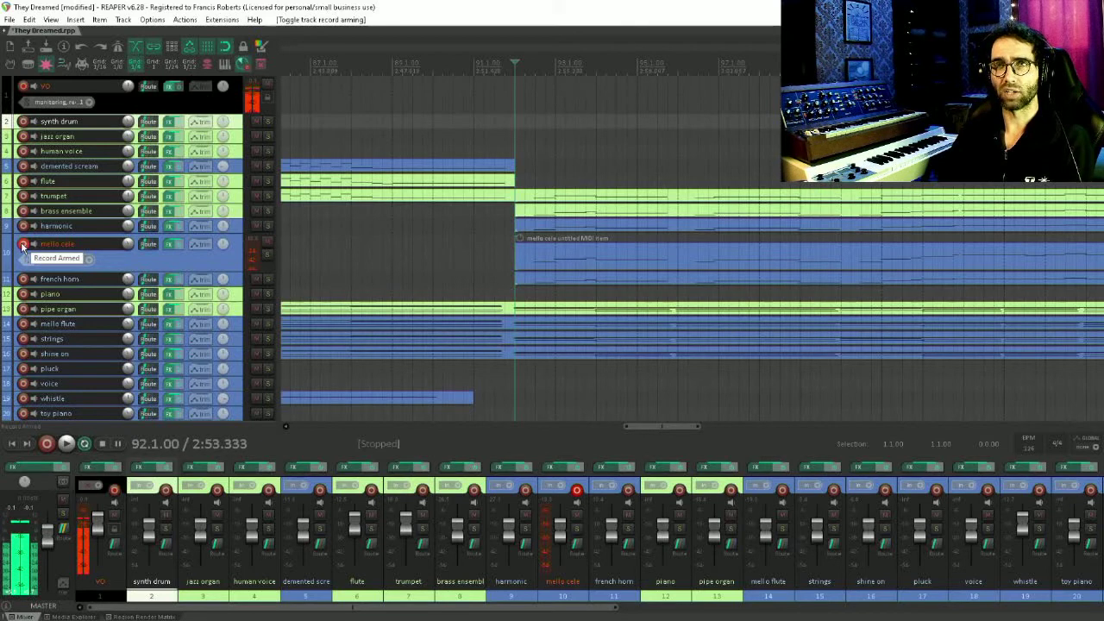
{"action": "left_click", "coordinate": [128, 266]}
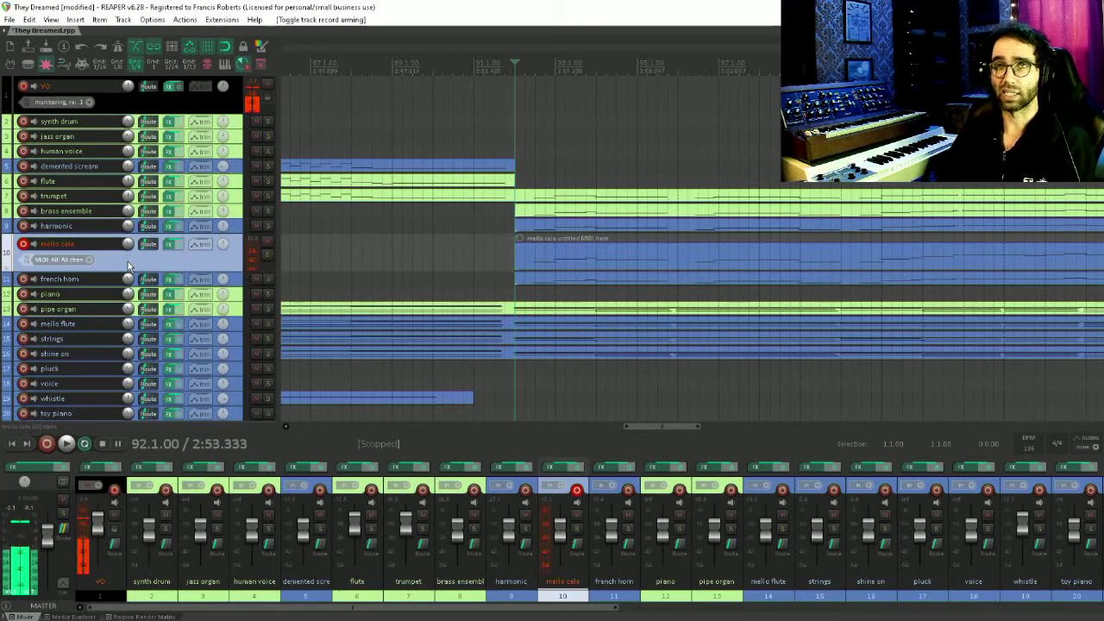
{"action": "left_click", "coordinate": [217, 230]}
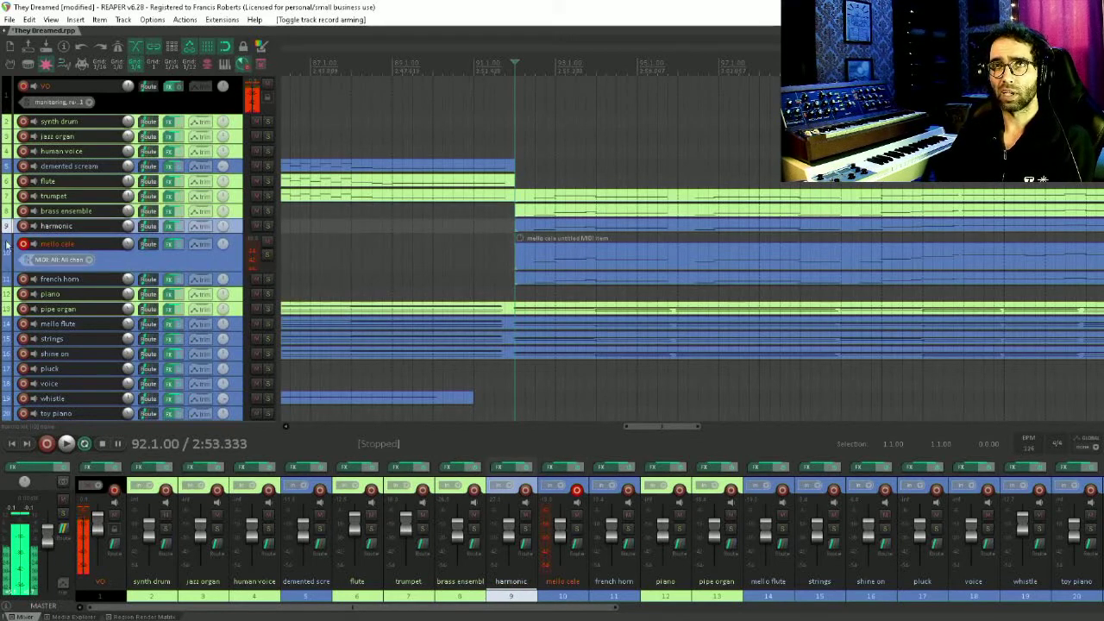
Move the record arming from mello cele to harmonic, brass ensemble and trumpet, one track at a time, to audition each sound alone.
{"action": "left_click", "coordinate": [29, 244]}
{"action": "left_click", "coordinate": [24, 229]}
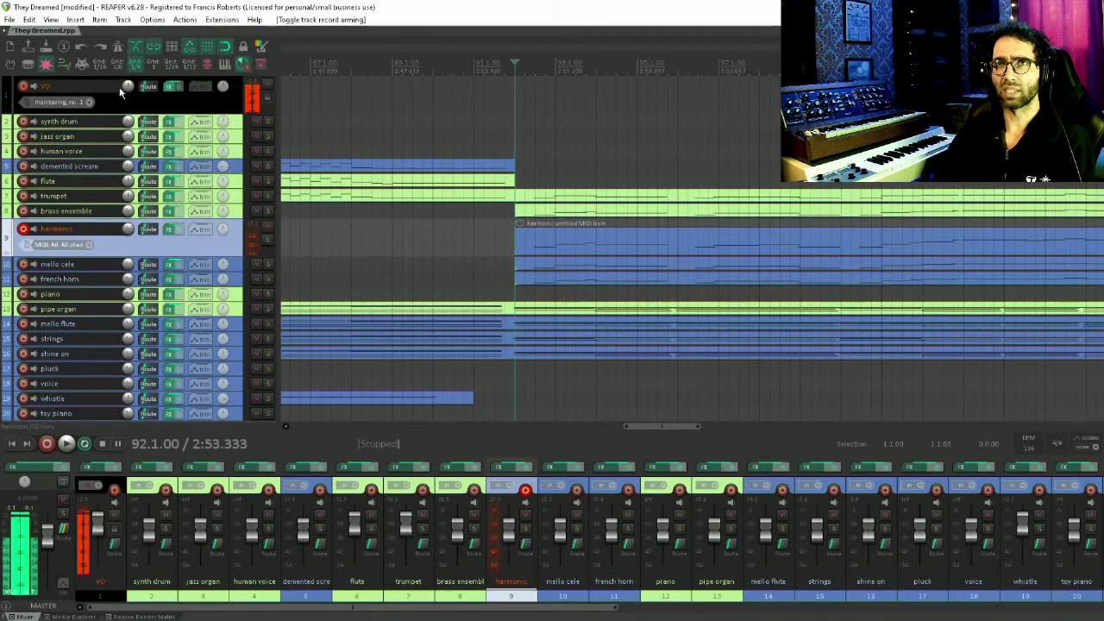
{"action": "left_click", "coordinate": [24, 229]}
{"action": "left_click", "coordinate": [23, 211]}
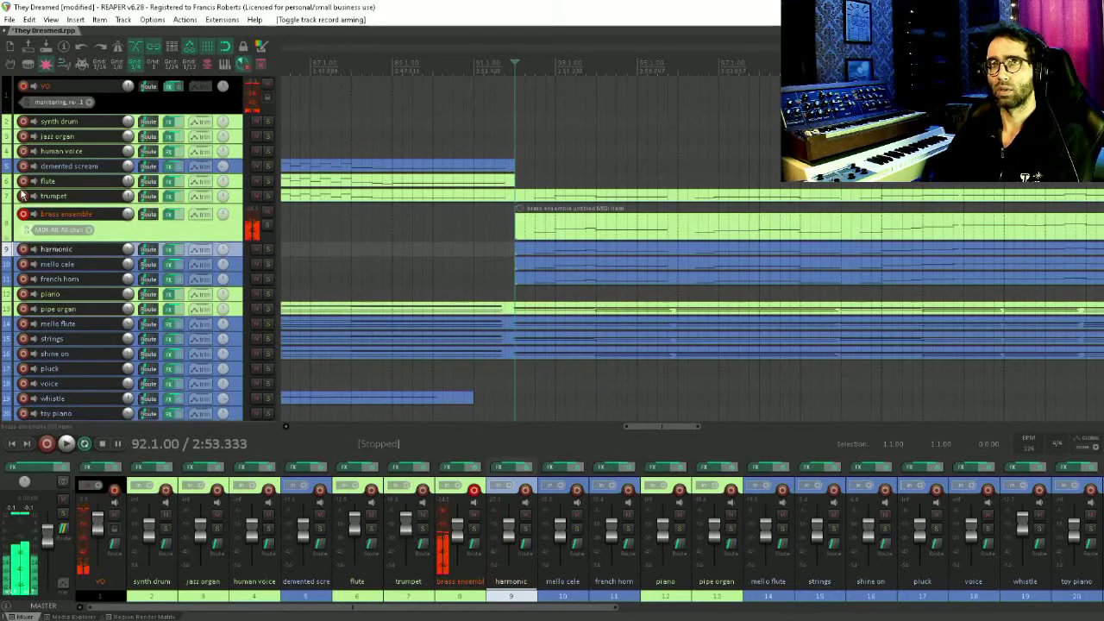
{"action": "left_click", "coordinate": [23, 196]}
{"action": "left_click", "coordinate": [23, 236]}
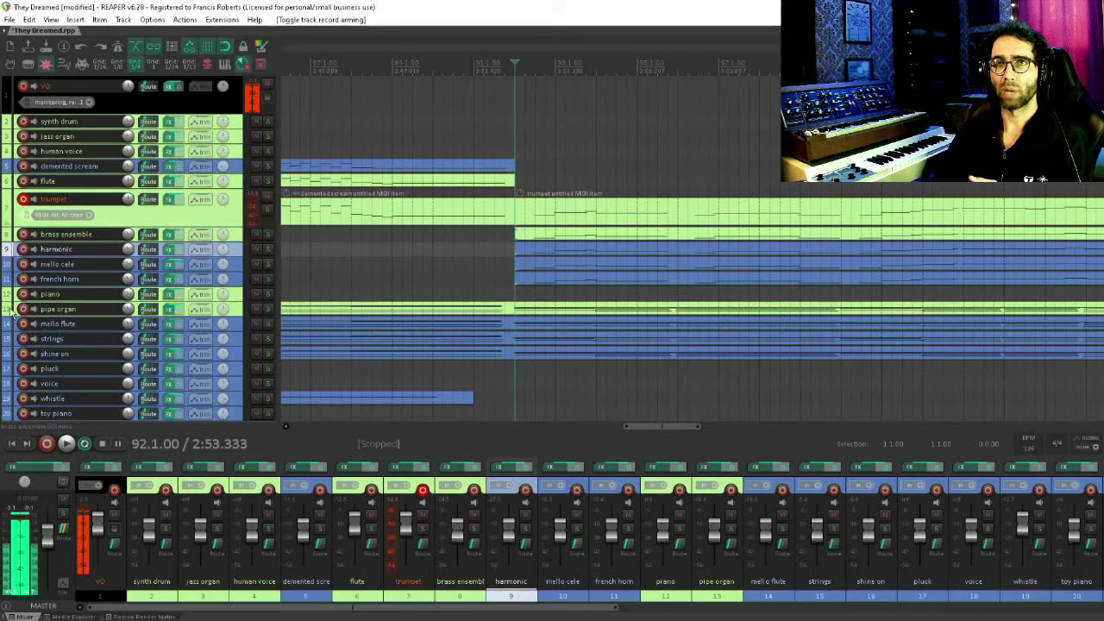
Arm the brass ensemble, harmonic, mello cele and french horn tracks alongside the trumpet to audition all five sounds layered together.
{"action": "left_click", "coordinate": [23, 235]}
{"action": "left_click", "coordinate": [23, 273]}
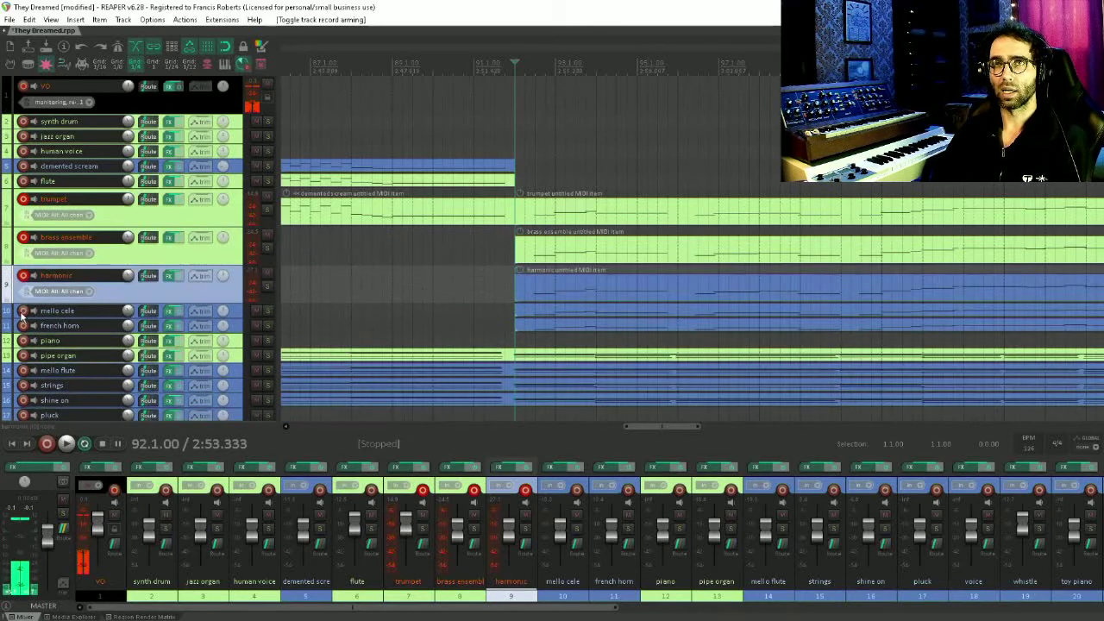
{"action": "left_click", "coordinate": [23, 312]}
{"action": "left_click", "coordinate": [23, 352]}
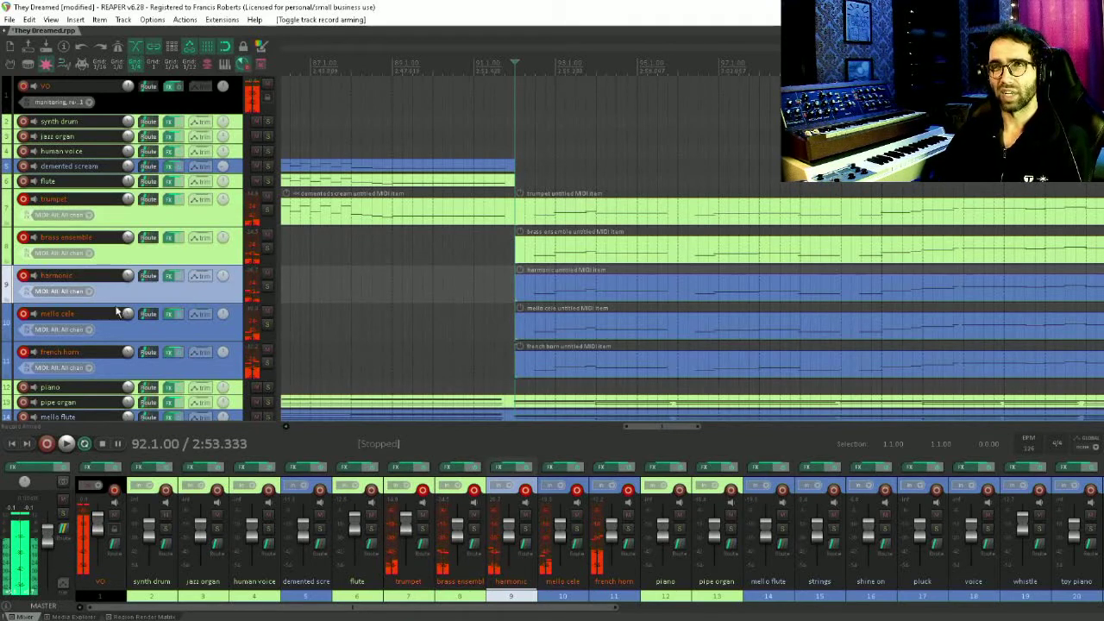
Select the tracks from trumpet through french horn and disarm all five together.
{"action": "left_click", "coordinate": [192, 368]}
{"action": "left_click", "coordinate": [207, 212], "text": "shift"}
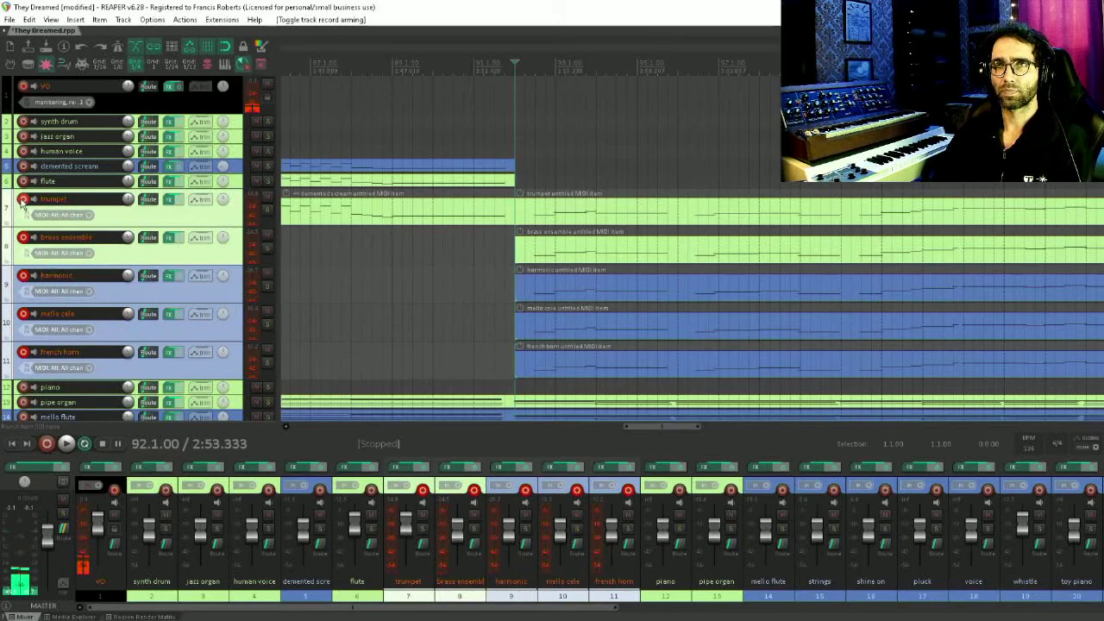
{"action": "left_click", "coordinate": [24, 199]}
Place the edit cursor at 44.3.00, solo the whistle track and play its part alone.
{"action": "scroll", "coordinate": [385, 181], "scroll_direction": "down", "scroll_amount": 5}
{"action": "scroll", "coordinate": [809, 207], "scroll_direction": "down", "scroll_amount": 5}
{"action": "scroll", "coordinate": [559, 280], "scroll_direction": "left", "scroll_amount": 5}
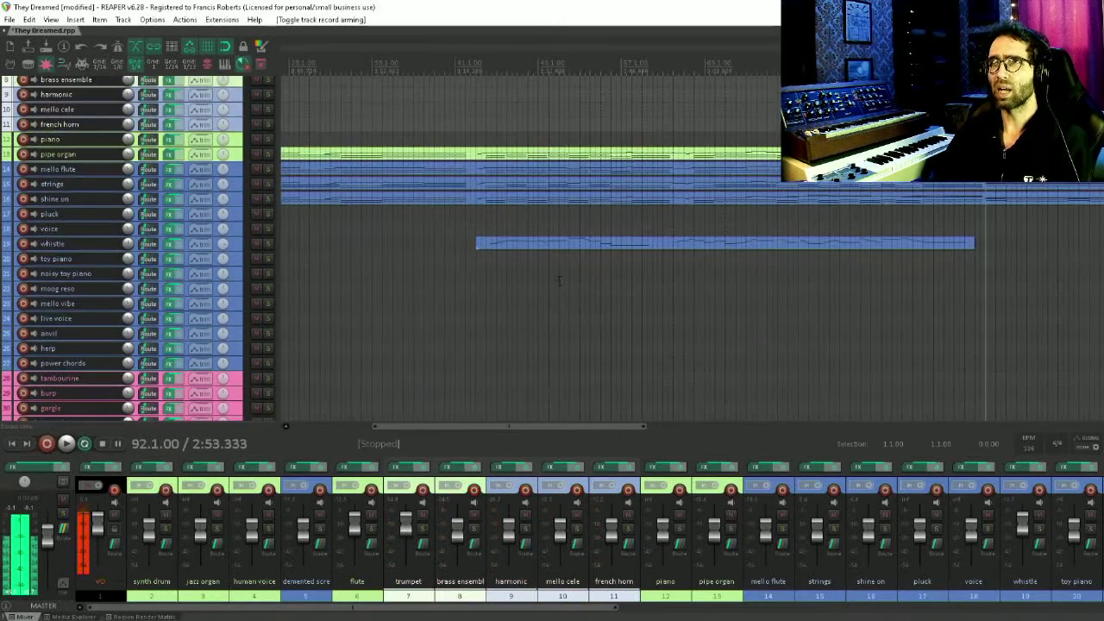
{"action": "left_click", "coordinate": [491, 273]}
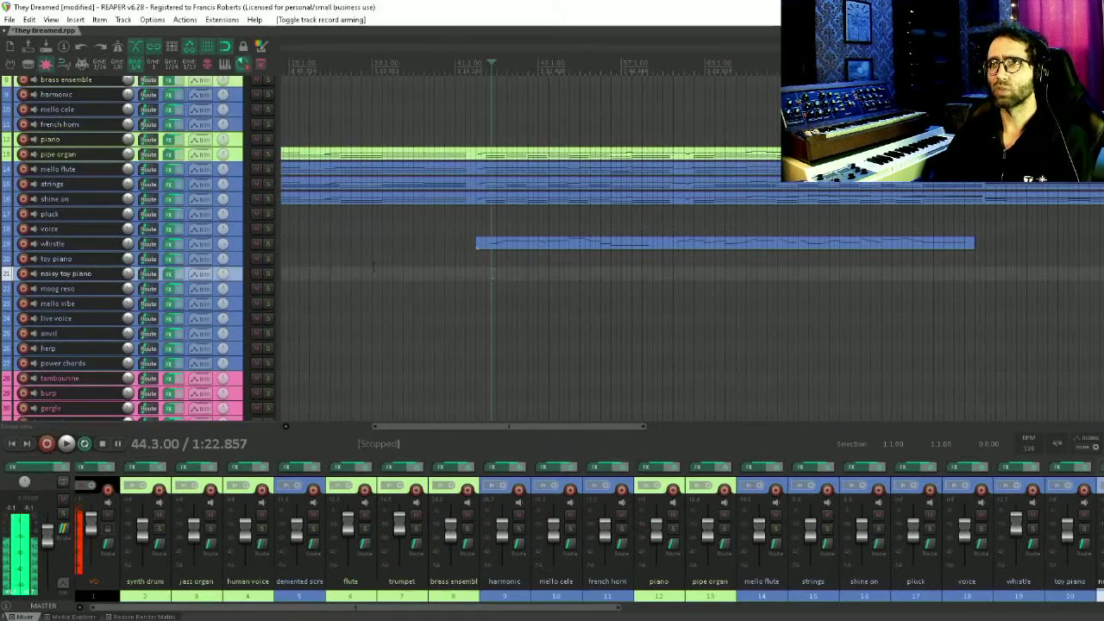
{"action": "left_click", "coordinate": [267, 243]}
{"action": "scroll", "coordinate": [267, 243], "scroll_direction": "up", "scroll_amount": 3}
{"action": "left_click_drag", "start_coordinate": [670, 175], "coordinate": [479, 224]}
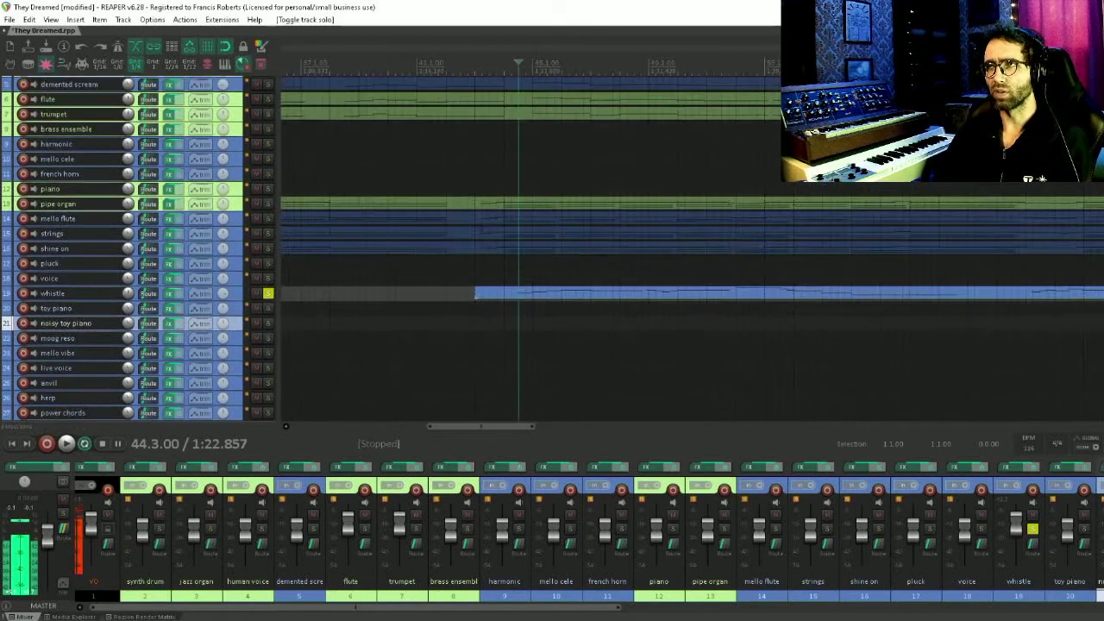
{"action": "key", "text": "space"}
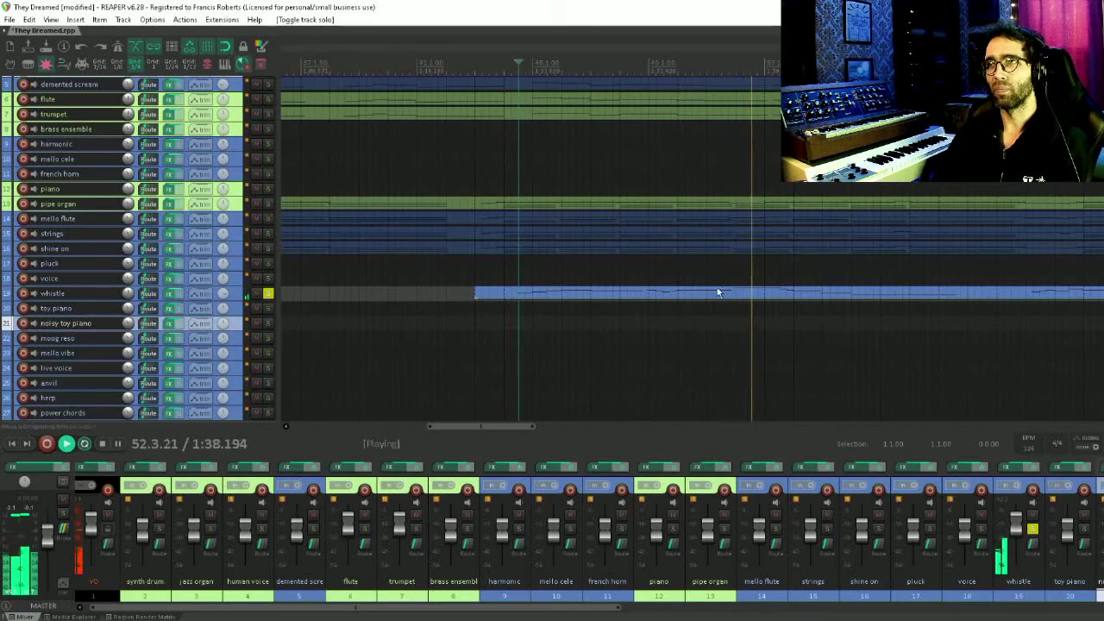
{"action": "left_click_drag", "start_coordinate": [753, 274], "coordinate": [599, 308]}
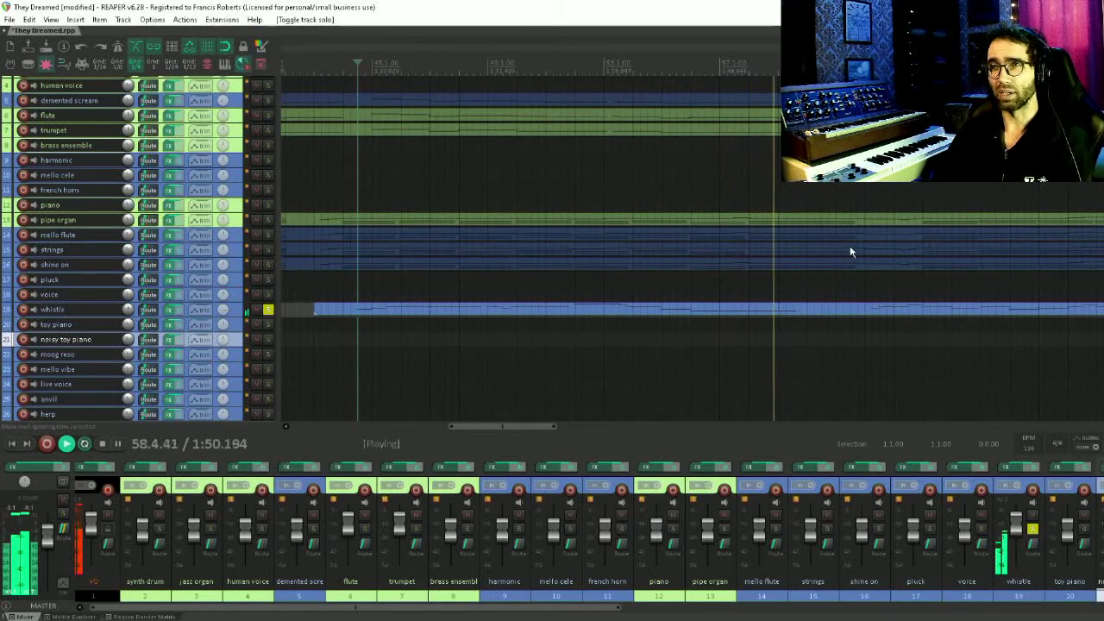
Stop playback, remove the solo from the whistle track and arm it to audition its sound live.
{"action": "left_click_drag", "start_coordinate": [864, 259], "coordinate": [376, 215]}
{"action": "key", "text": "space"}
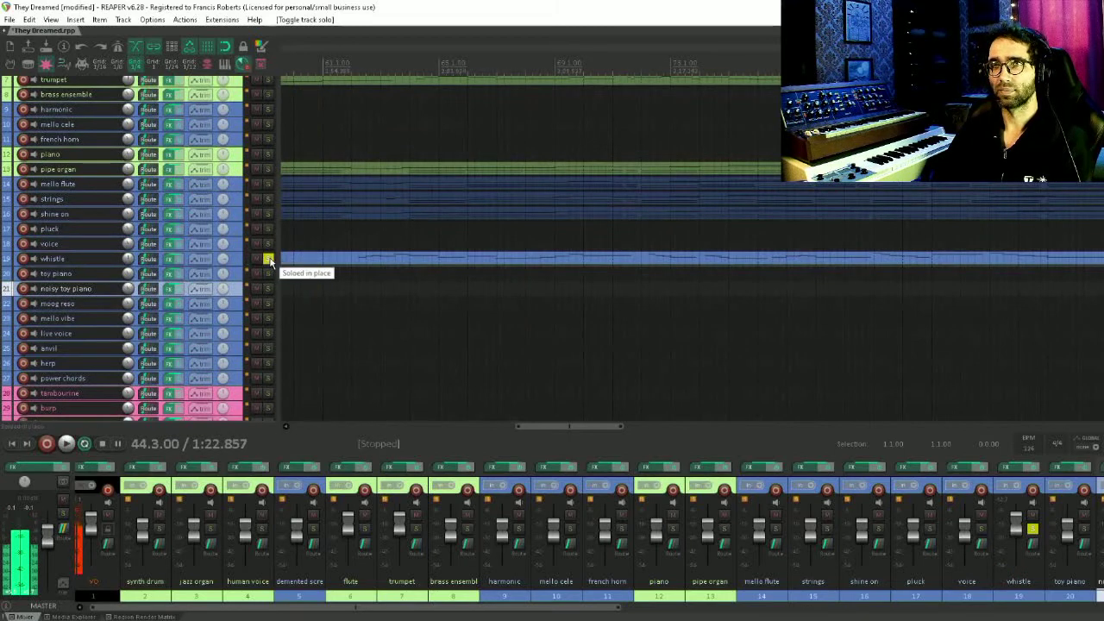
{"action": "left_click", "coordinate": [269, 259]}
{"action": "left_click", "coordinate": [23, 259]}
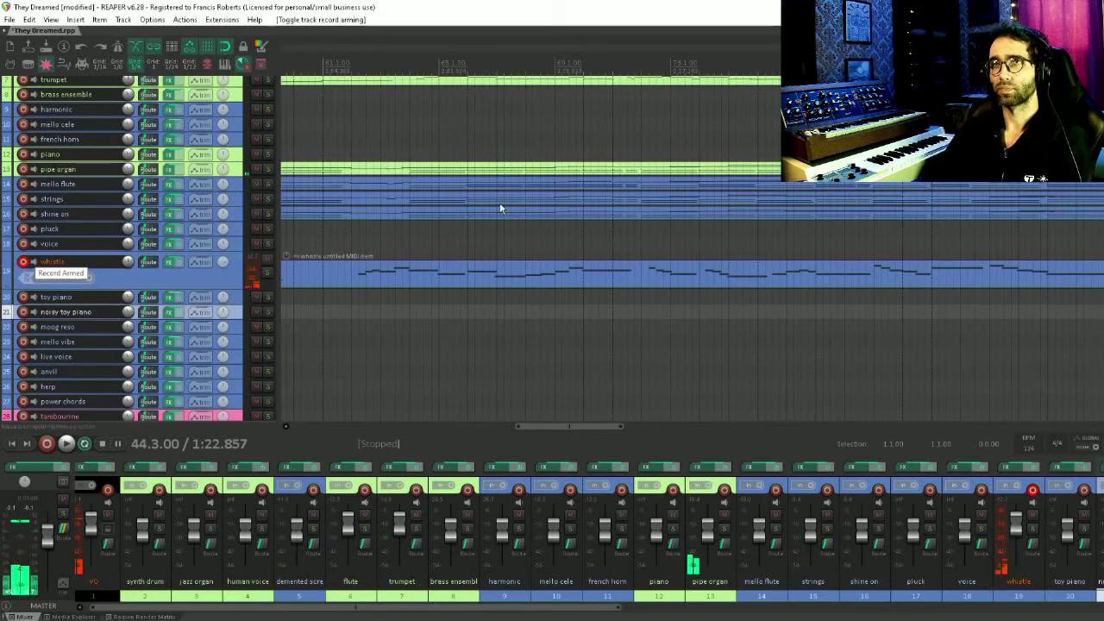
Place the edit cursor at bar 197 above the herp item, and switch the arming from whistle to herp.
{"action": "scroll", "coordinate": [672, 250], "scroll_direction": "down", "scroll_amount": 5}
{"action": "left_click_drag", "start_coordinate": [776, 256], "coordinate": [333, 153]}
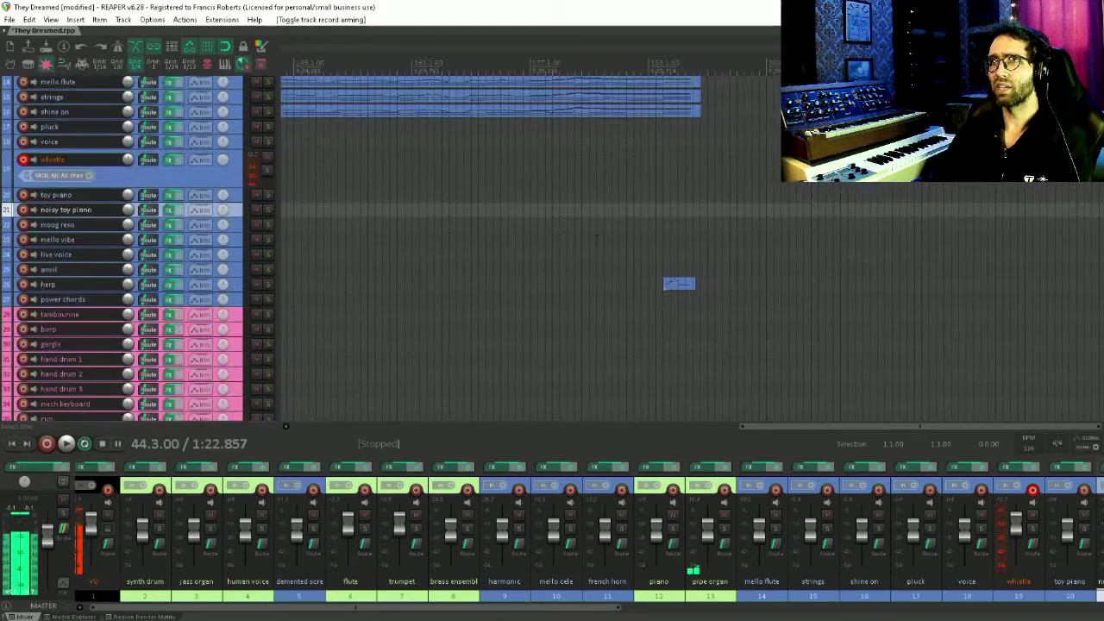
{"action": "left_click", "coordinate": [677, 211]}
{"action": "scroll", "coordinate": [673, 211], "scroll_direction": "up", "scroll_amount": 3}
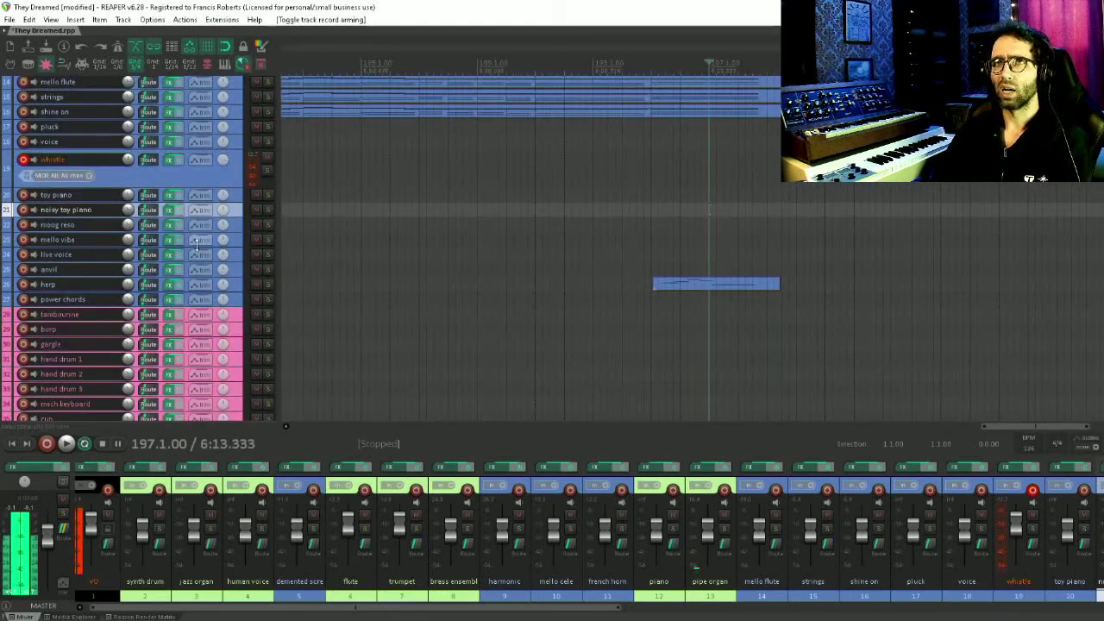
{"action": "left_click", "coordinate": [24, 158]}
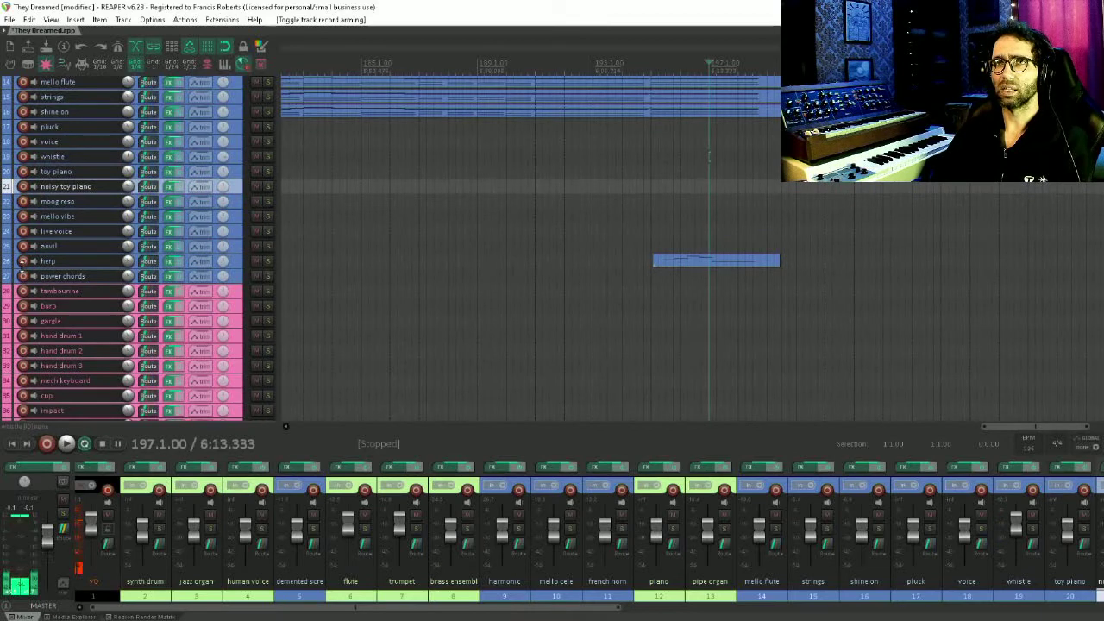
{"action": "left_click", "coordinate": [24, 261]}
Play the song from 195.3.00, soloing the herp track briefly to hear its part alone.
{"action": "left_click", "coordinate": [667, 220]}
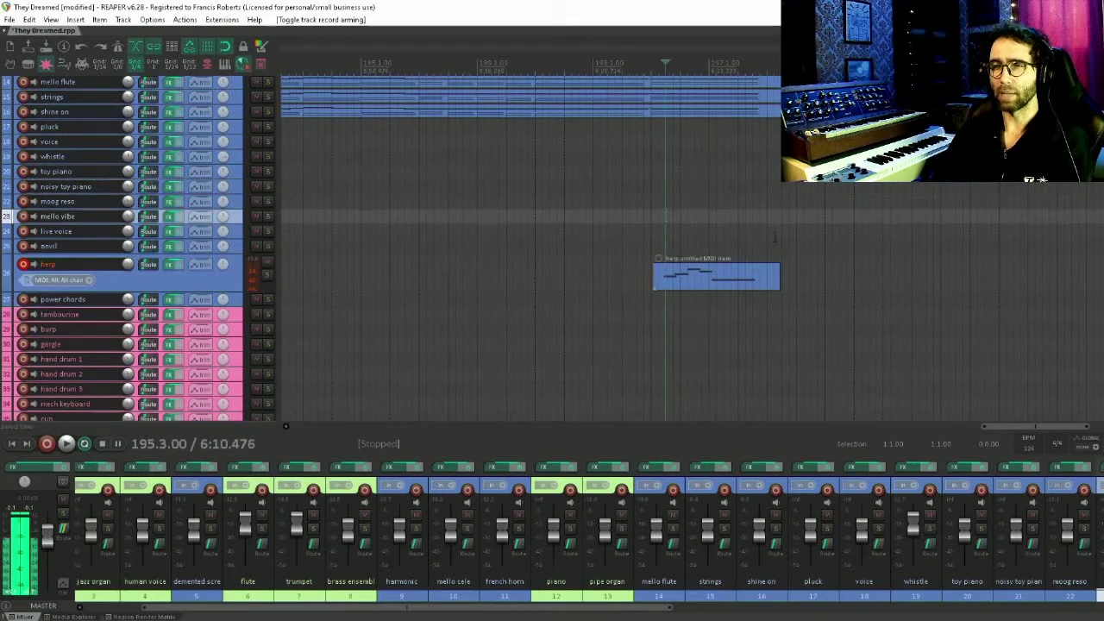
{"action": "scroll", "coordinate": [764, 286], "scroll_direction": "up", "scroll_amount": 3}
{"action": "key", "text": "space"}
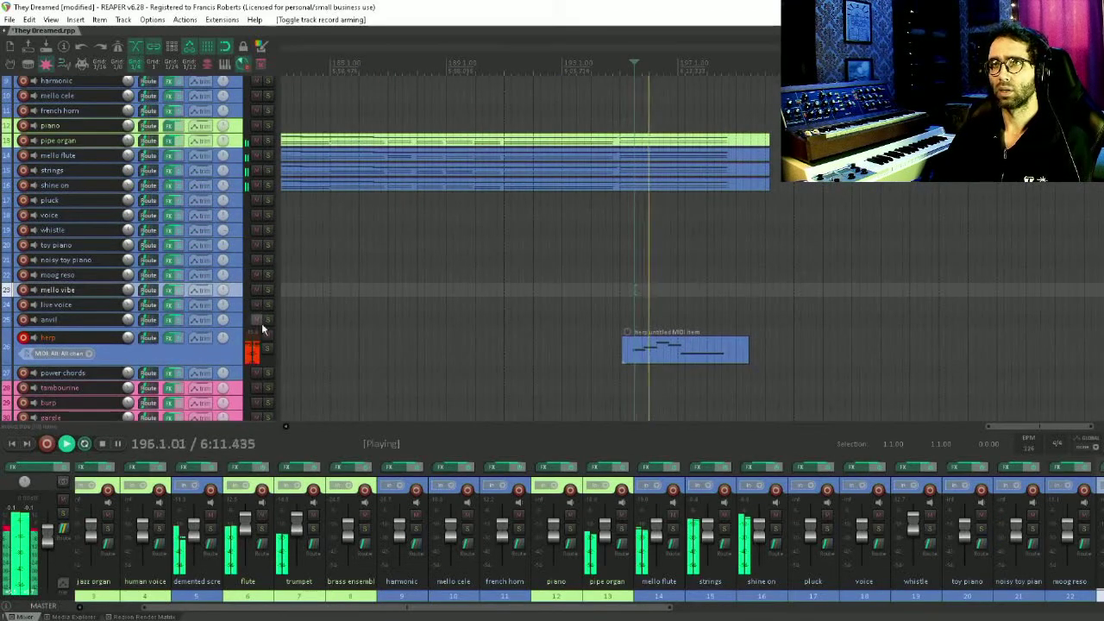
{"action": "left_click", "coordinate": [266, 350]}
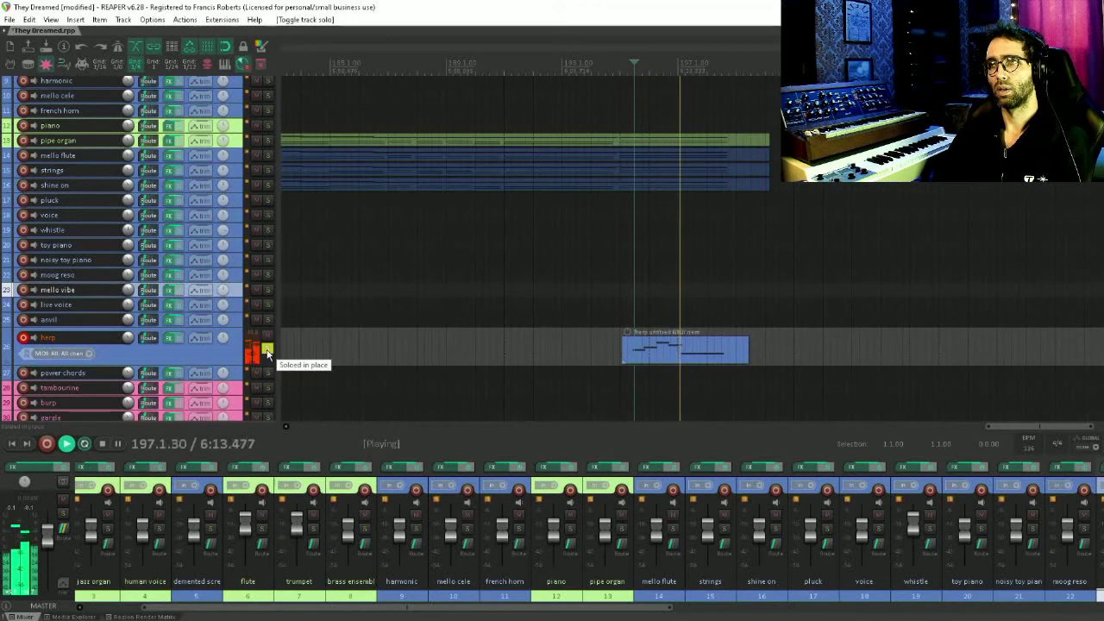
{"action": "left_click", "coordinate": [266, 350]}
{"action": "key", "text": "space"}
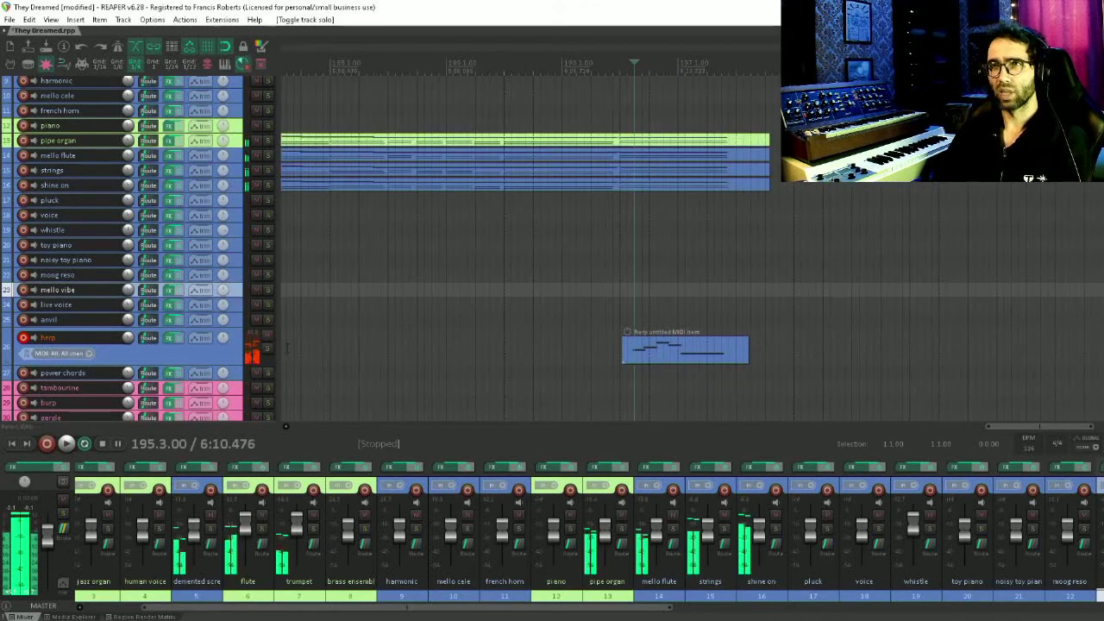
Disarm the herp track and play the song's ending from 195.3.00 with all tracks.
{"action": "left_click", "coordinate": [25, 340]}
{"action": "key", "text": "space"}
{"action": "scroll", "coordinate": [636, 189], "scroll_direction": "down", "scroll_amount": 1}
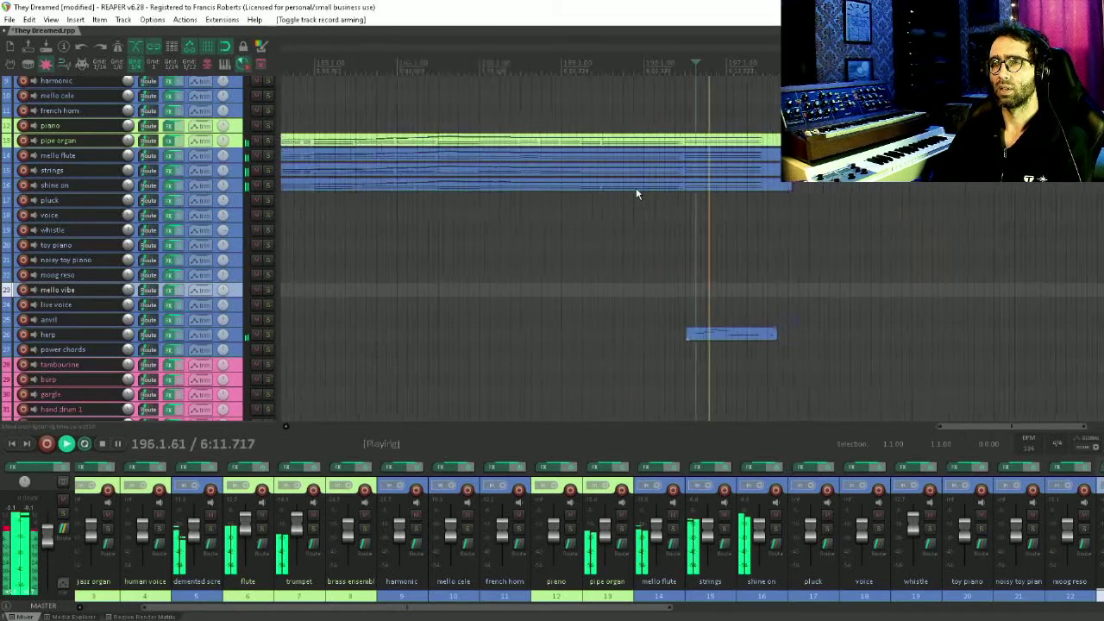
{"action": "scroll", "coordinate": [635, 194], "scroll_direction": "down", "scroll_amount": 1}
{"action": "scroll", "coordinate": [649, 299], "scroll_direction": "up", "scroll_amount": 5}
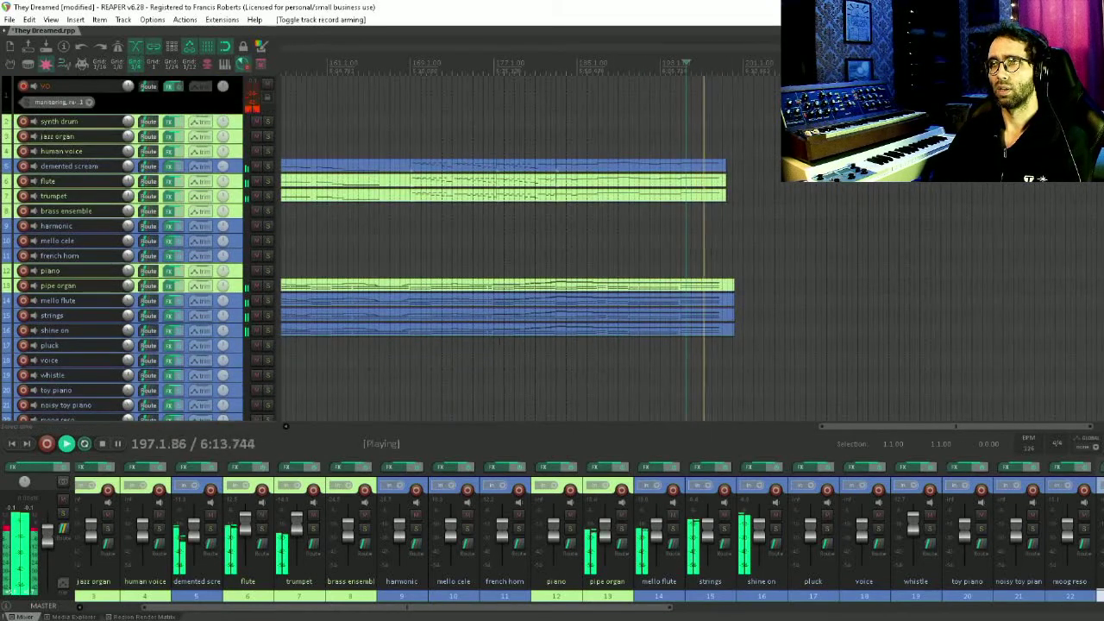
{"action": "scroll", "coordinate": [500, 340], "scroll_direction": "down", "scroll_amount": 3}
{"action": "key", "text": "space"}
Play the opening section from bar 16 to hear the pipe organ, mello flute, strings and shine on parts.
{"action": "left_click", "coordinate": [319, 228]}
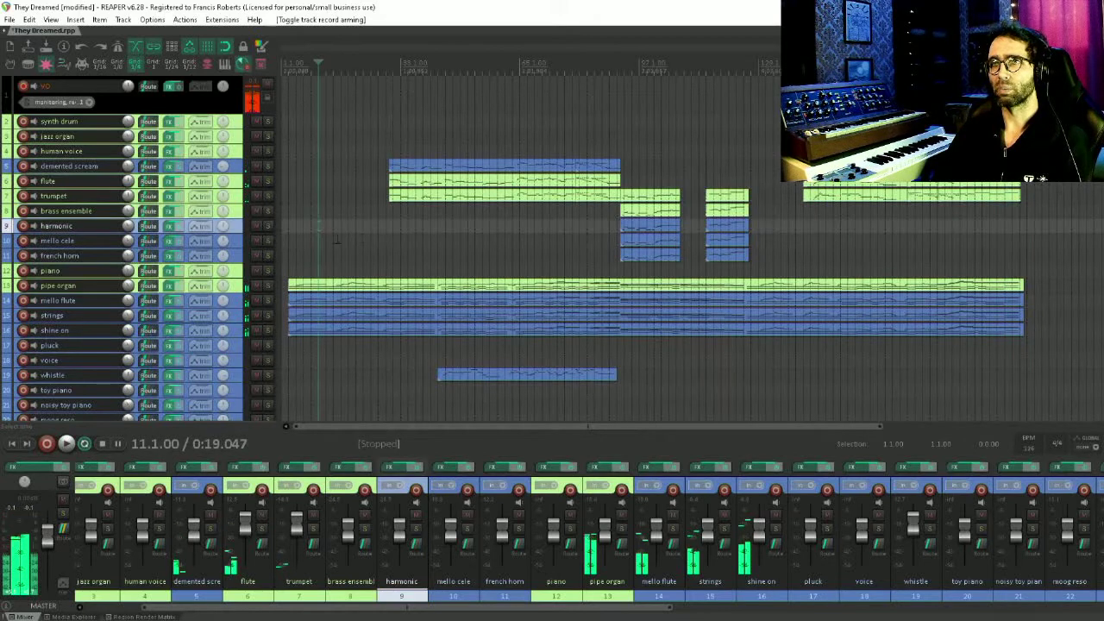
{"action": "left_click", "coordinate": [336, 241]}
{"action": "scroll", "coordinate": [336, 241], "scroll_direction": "up", "scroll_amount": 4}
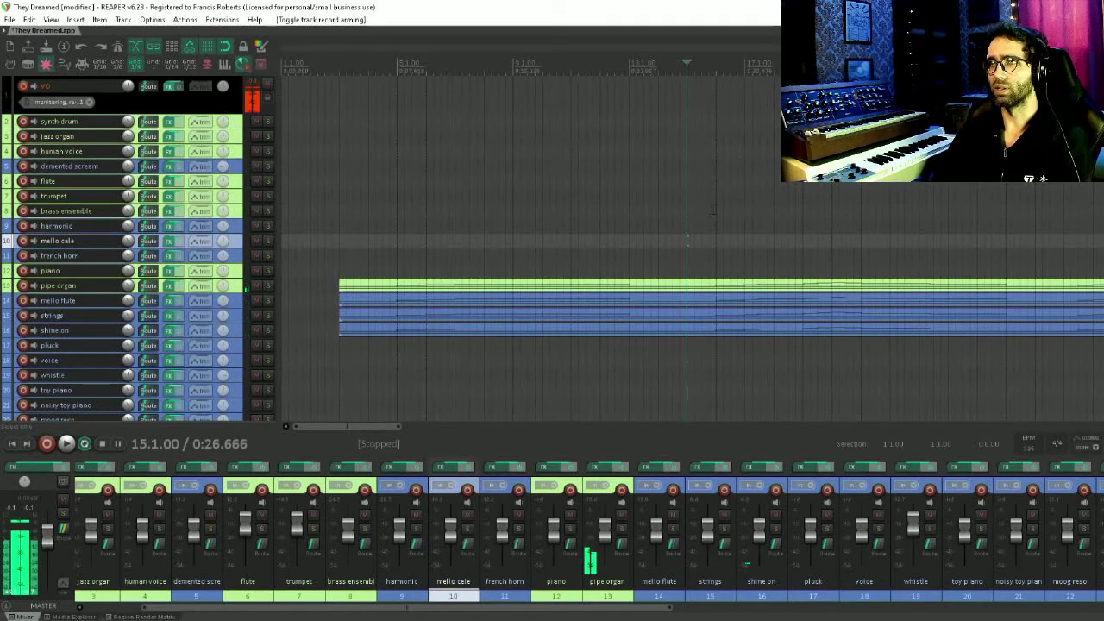
{"action": "left_click", "coordinate": [709, 209]}
{"action": "key", "text": "space"}
{"action": "scroll", "coordinate": [770, 216], "scroll_direction": "down", "scroll_amount": 3}
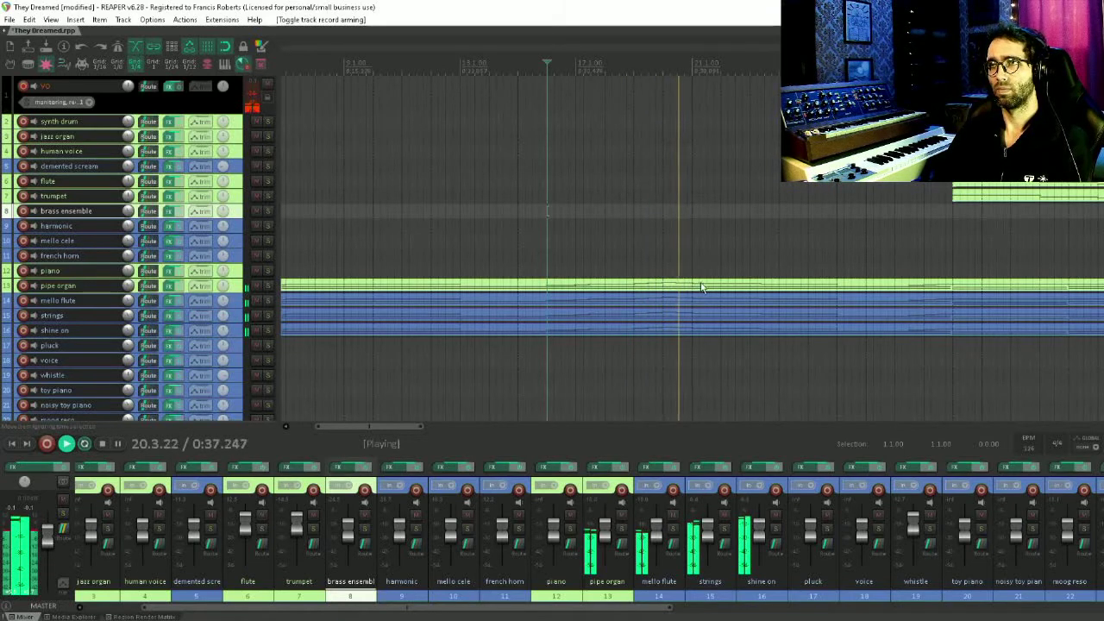
{"action": "left_click", "coordinate": [634, 252]}
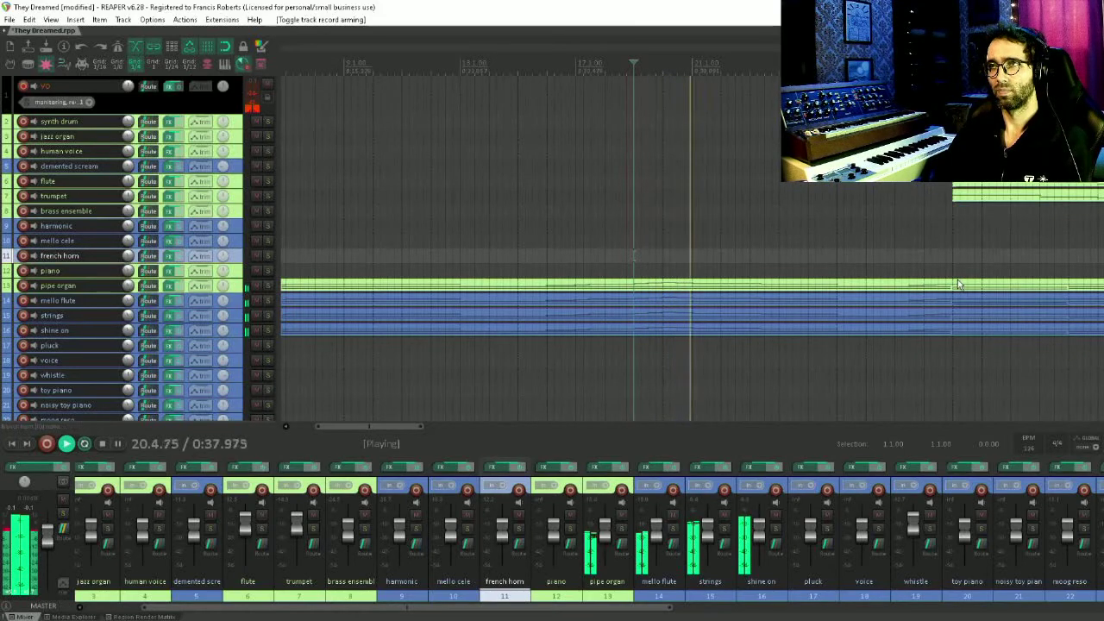
{"action": "key", "text": "space"}
Place the edit cursor at bar 195, just before the herp item, and play the ending with the full mix.
{"action": "scroll", "coordinate": [853, 280], "scroll_direction": "down", "scroll_amount": 3}
{"action": "left_click_drag", "start_coordinate": [854, 280], "coordinate": [326, 169]}
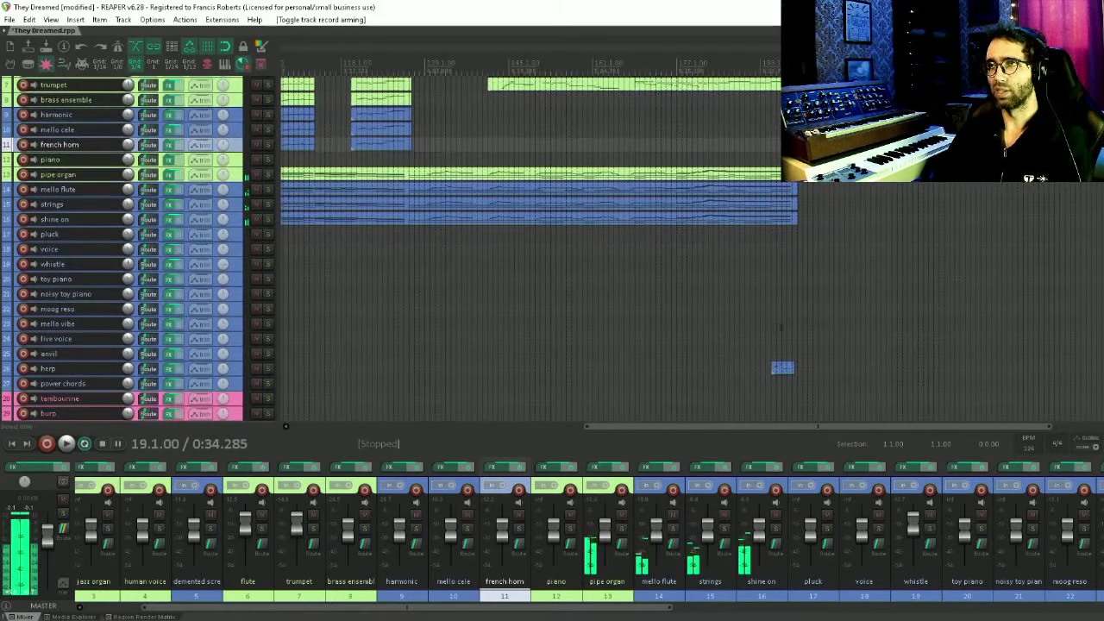
{"action": "left_click", "coordinate": [773, 326]}
{"action": "scroll", "coordinate": [781, 323], "scroll_direction": "up", "scroll_amount": 6}
{"action": "key", "text": "space"}
{"action": "left_click_drag", "start_coordinate": [792, 342], "coordinate": [671, 331]}
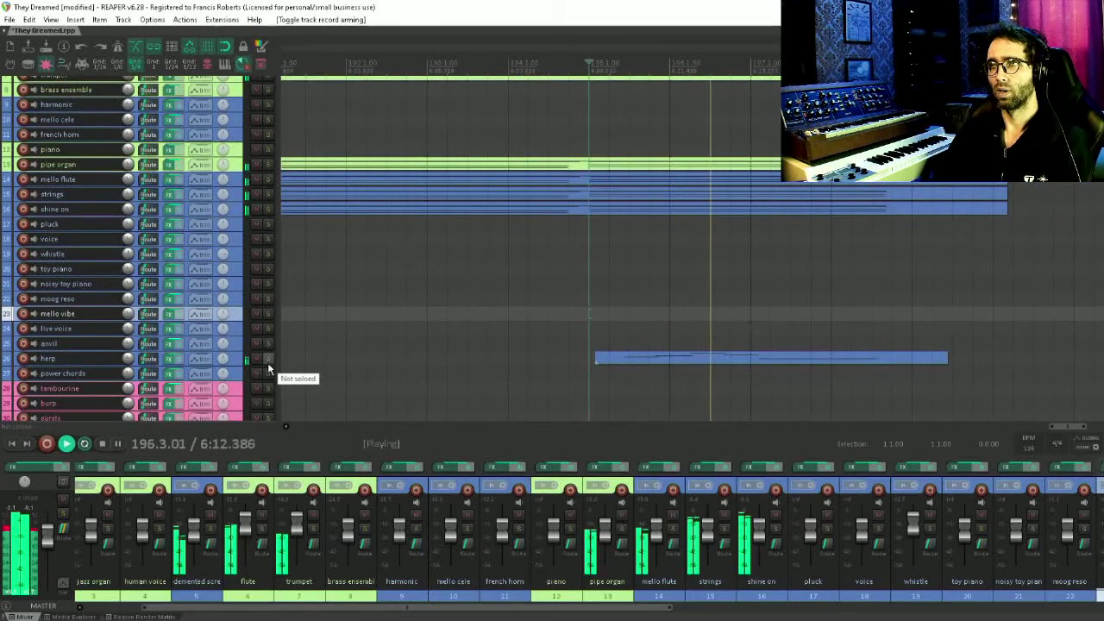
{"action": "key", "text": "space"}
Solo the herp track, replay its part from bar 195, and remove the solo.
{"action": "left_click", "coordinate": [268, 360]}
{"action": "key", "text": "space"}
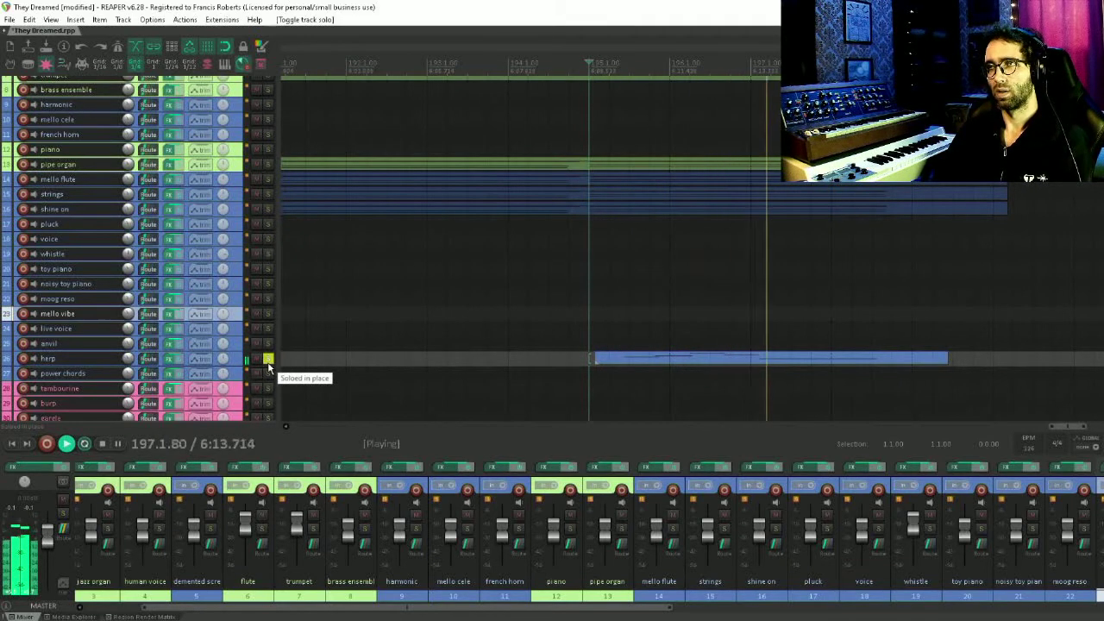
{"action": "left_click", "coordinate": [268, 360]}
{"action": "key", "text": "space"}
Examine the whole arrangement and the pink tracks below power chords, selecting the gargle track.
{"action": "scroll", "coordinate": [483, 314], "scroll_direction": "down", "scroll_amount": 6}
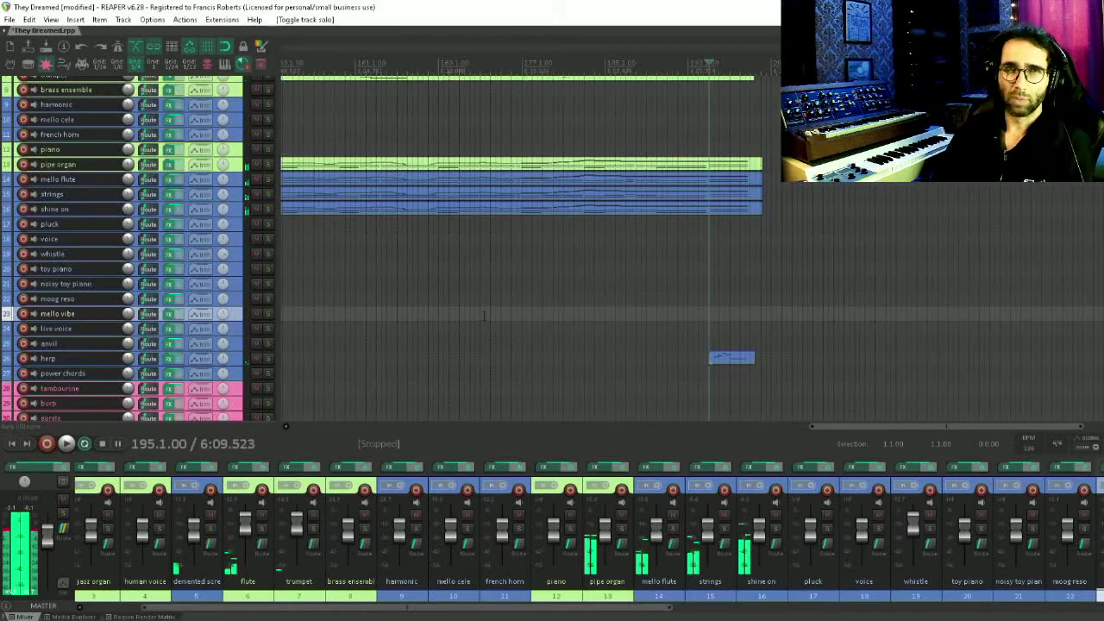
{"action": "scroll", "coordinate": [534, 285], "scroll_direction": "down", "scroll_amount": 2}
{"action": "left_click_drag", "start_coordinate": [517, 186], "coordinate": [700, 293]}
{"action": "scroll", "coordinate": [712, 237], "scroll_direction": "down", "scroll_amount": 2}
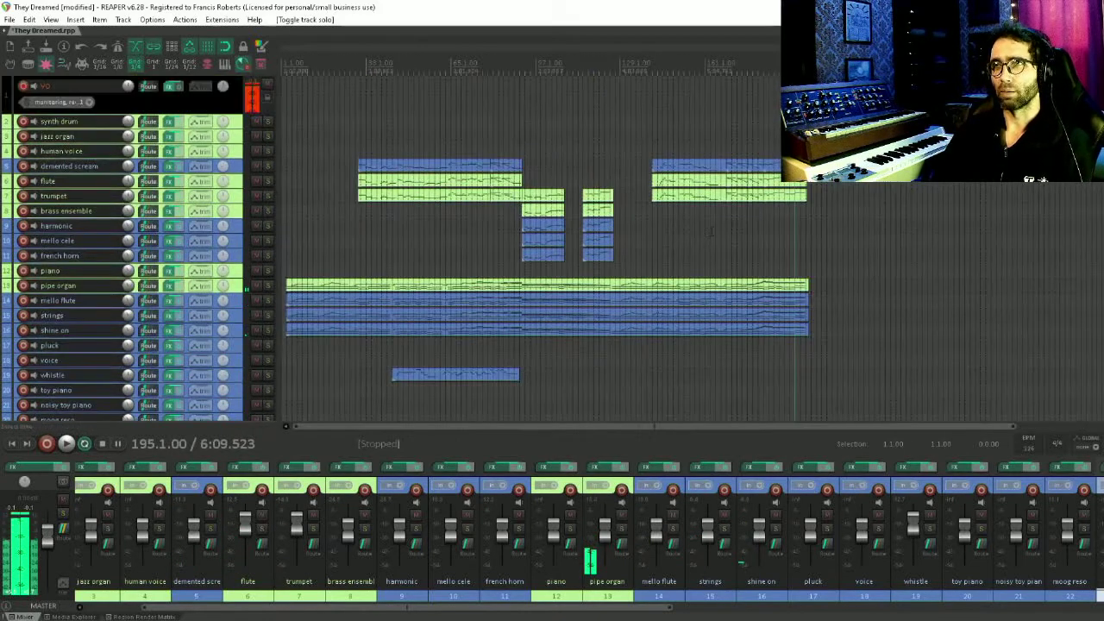
{"action": "scroll", "coordinate": [711, 232], "scroll_direction": "down", "scroll_amount": 4}
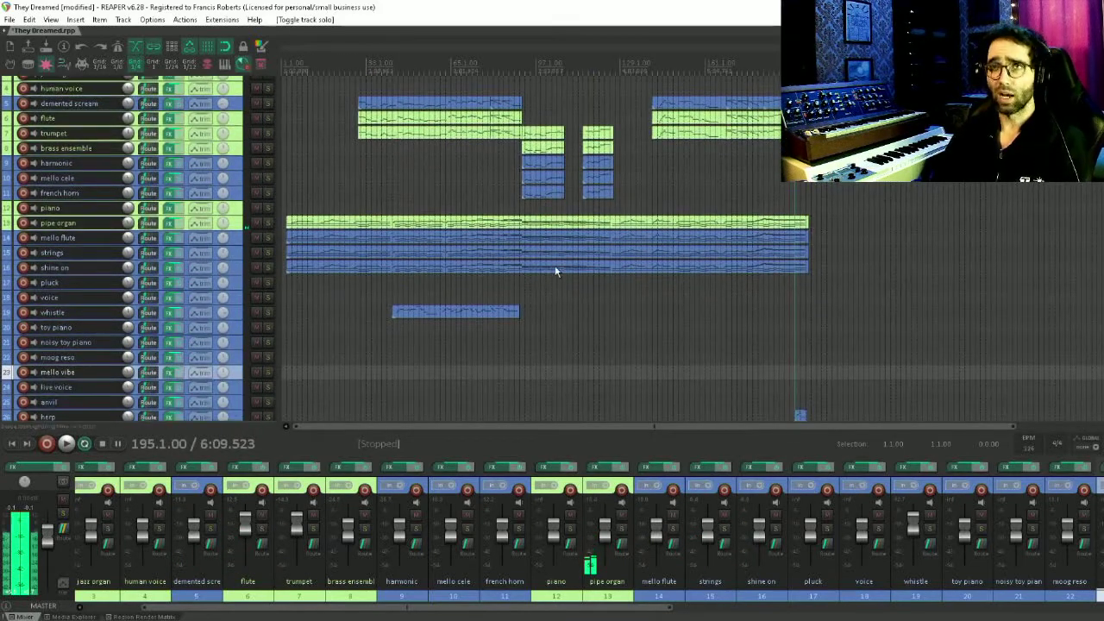
{"action": "scroll", "coordinate": [383, 271], "scroll_direction": "down", "scroll_amount": 10}
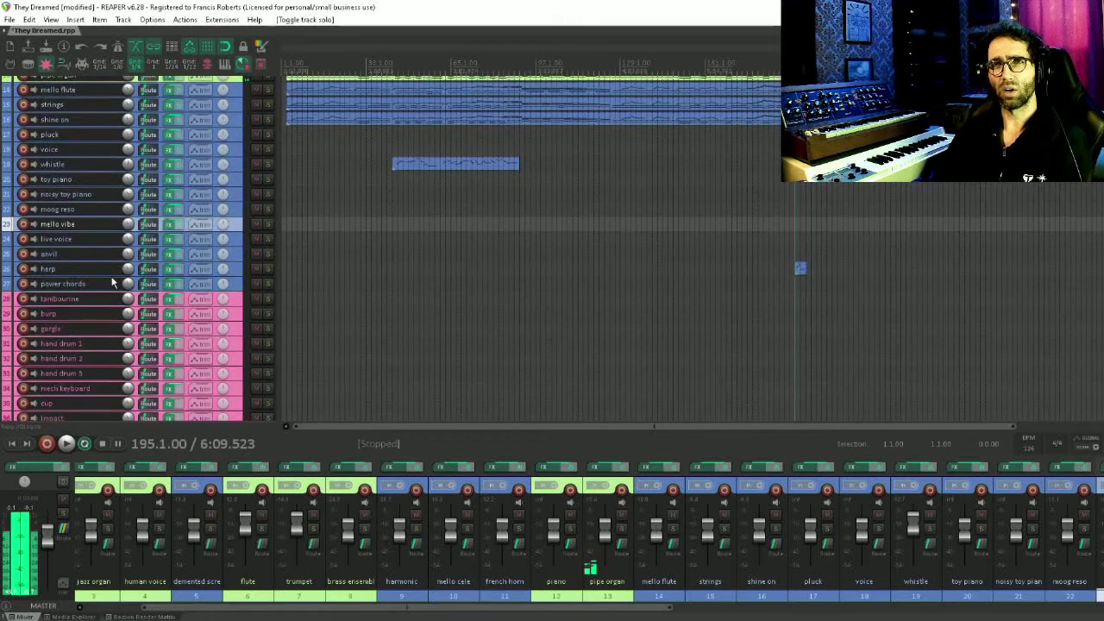
{"action": "scroll", "coordinate": [192, 316], "scroll_direction": "down", "scroll_amount": 2}
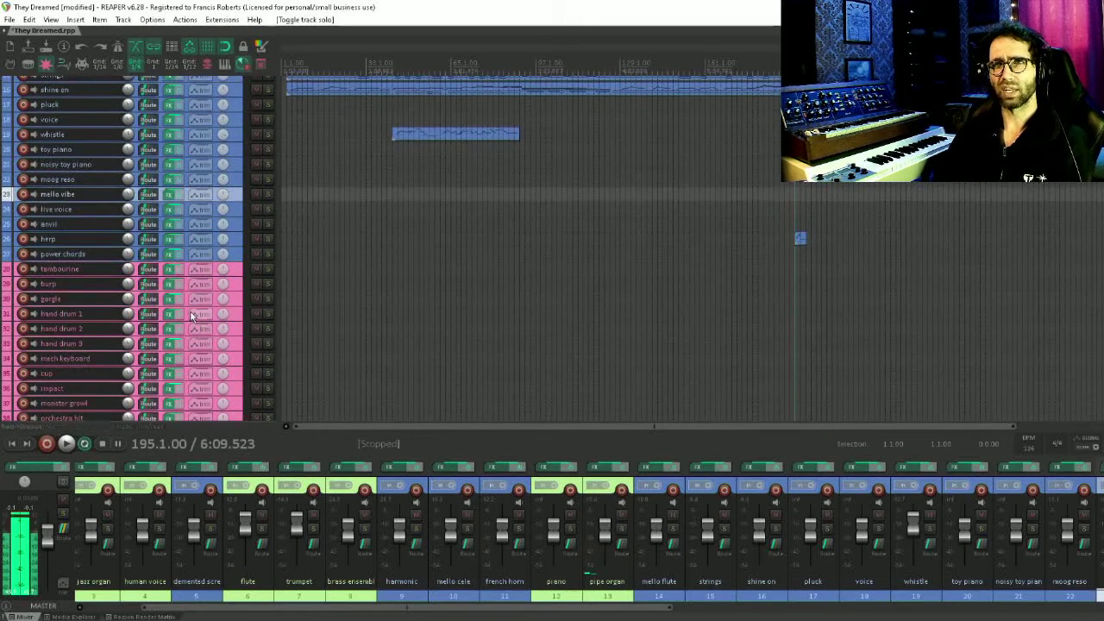
{"action": "left_click", "coordinate": [82, 299]}
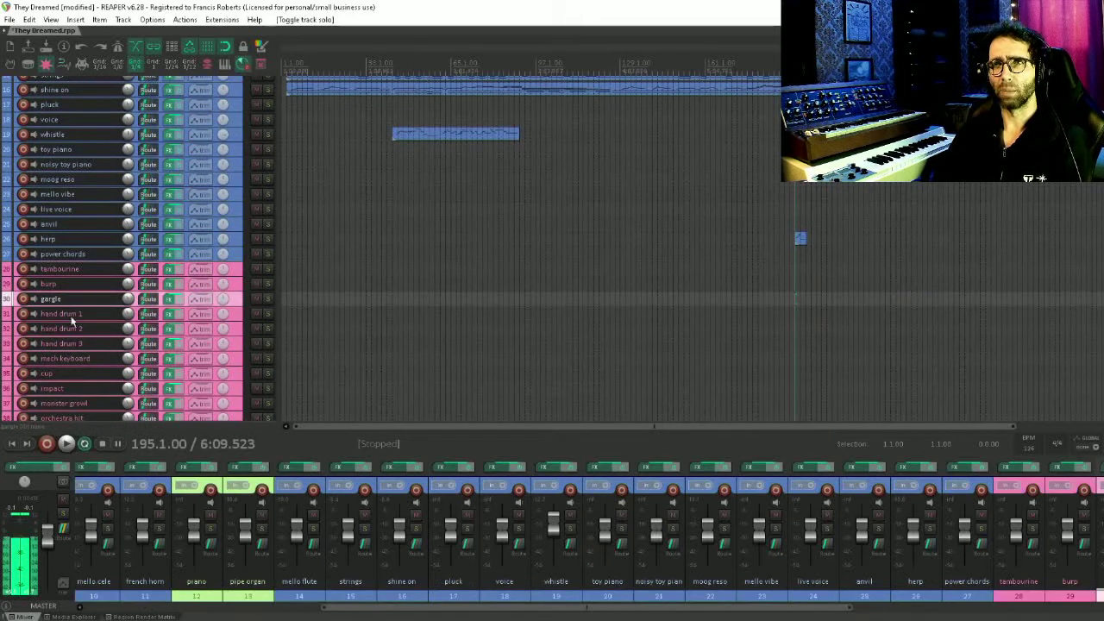
Record-arm the gargle track to audition its sound live, and disarm it.
{"action": "left_click", "coordinate": [23, 299]}
{"action": "scroll", "coordinate": [419, 244], "scroll_direction": "down", "scroll_amount": 3}
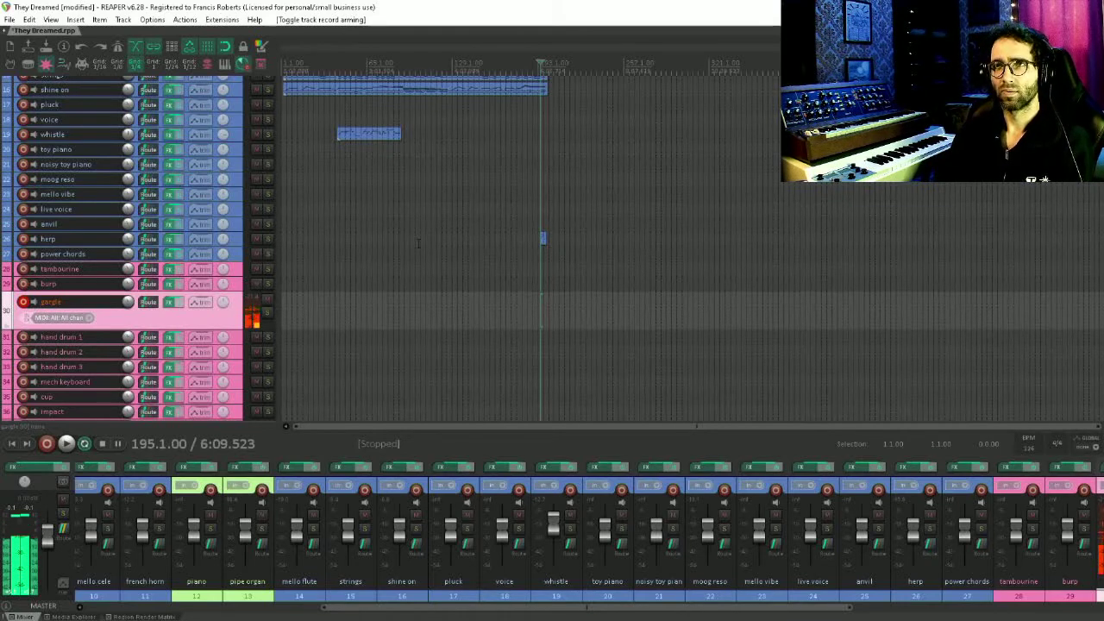
{"action": "left_click", "coordinate": [24, 301]}
{"action": "scroll", "coordinate": [82, 347], "scroll_direction": "down", "scroll_amount": 1}
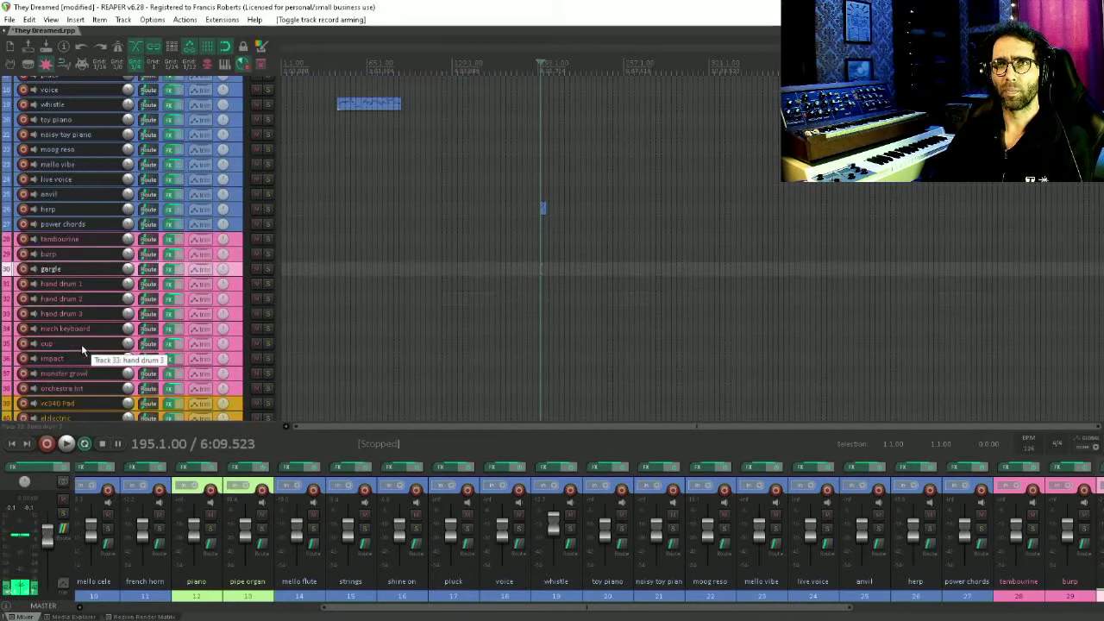
Audition the cup track and the monster growl track one after the other, arming and disarming each.
{"action": "left_click", "coordinate": [24, 344]}
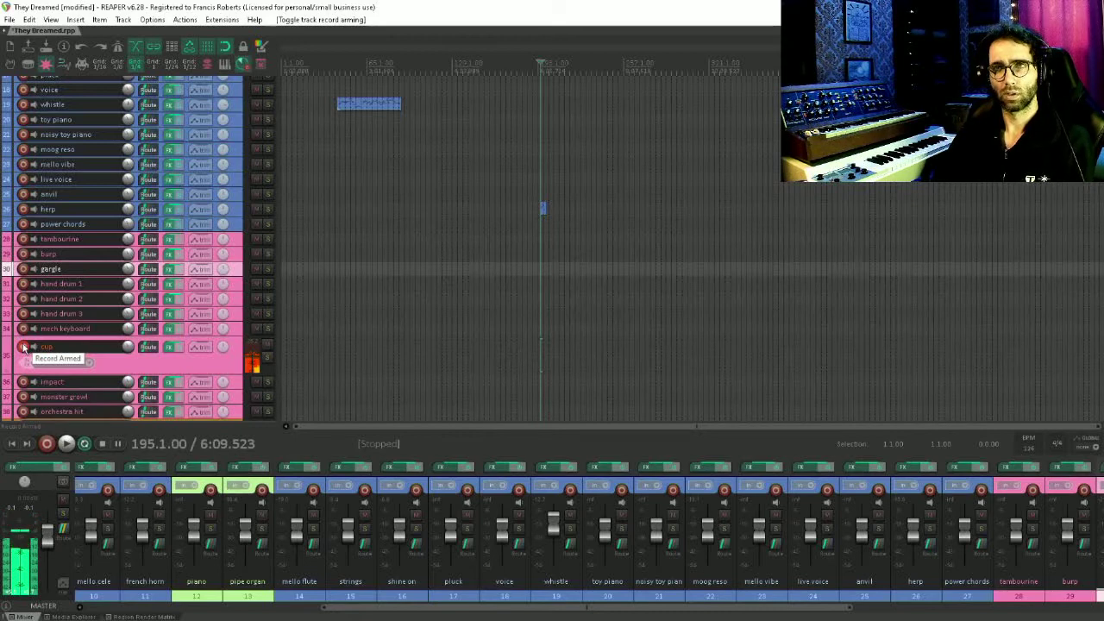
{"action": "left_click", "coordinate": [24, 347]}
{"action": "scroll", "coordinate": [25, 349], "scroll_direction": "down", "scroll_amount": 1}
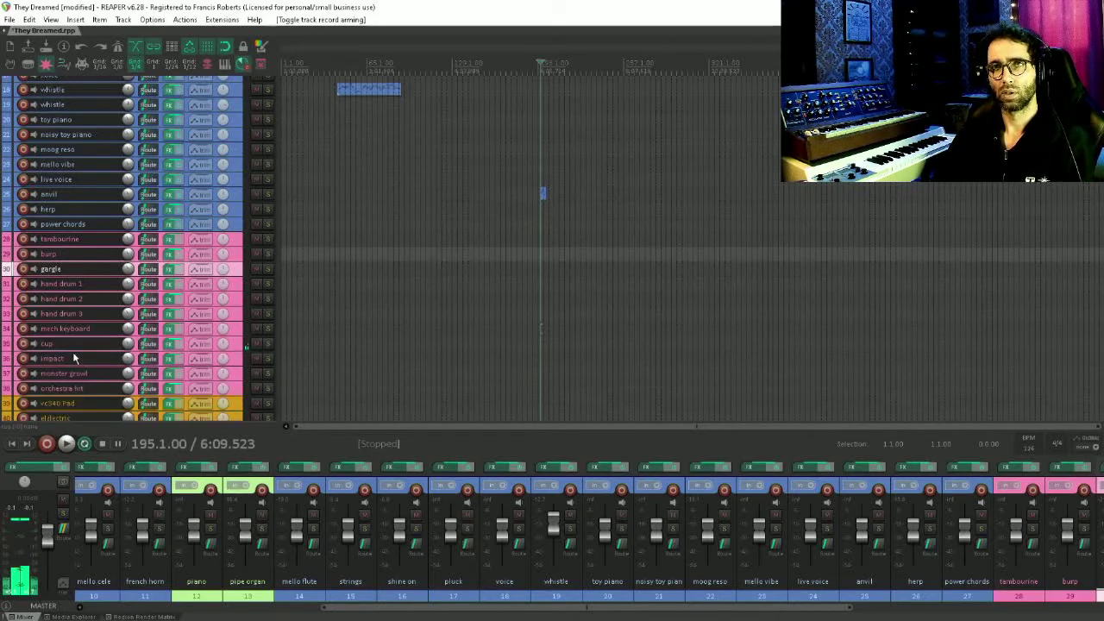
{"action": "left_click", "coordinate": [24, 344]}
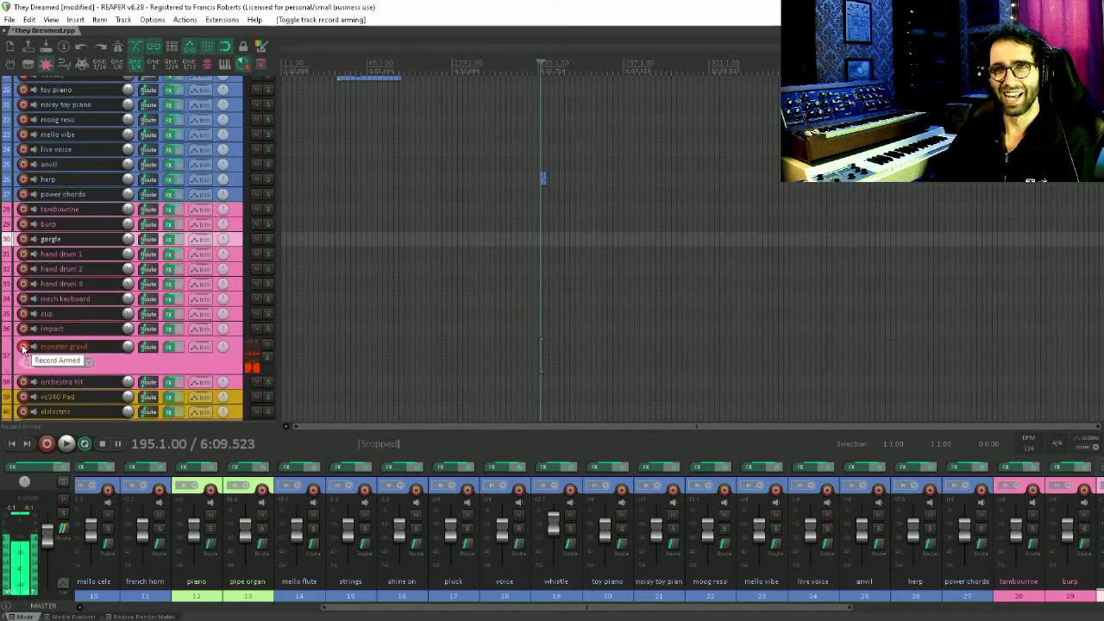
{"action": "left_click", "coordinate": [23, 348]}
Record-arm the voice track between pluck and whistle to hear its sound, and disarm it.
{"action": "scroll", "coordinate": [23, 348], "scroll_direction": "up", "scroll_amount": 3}
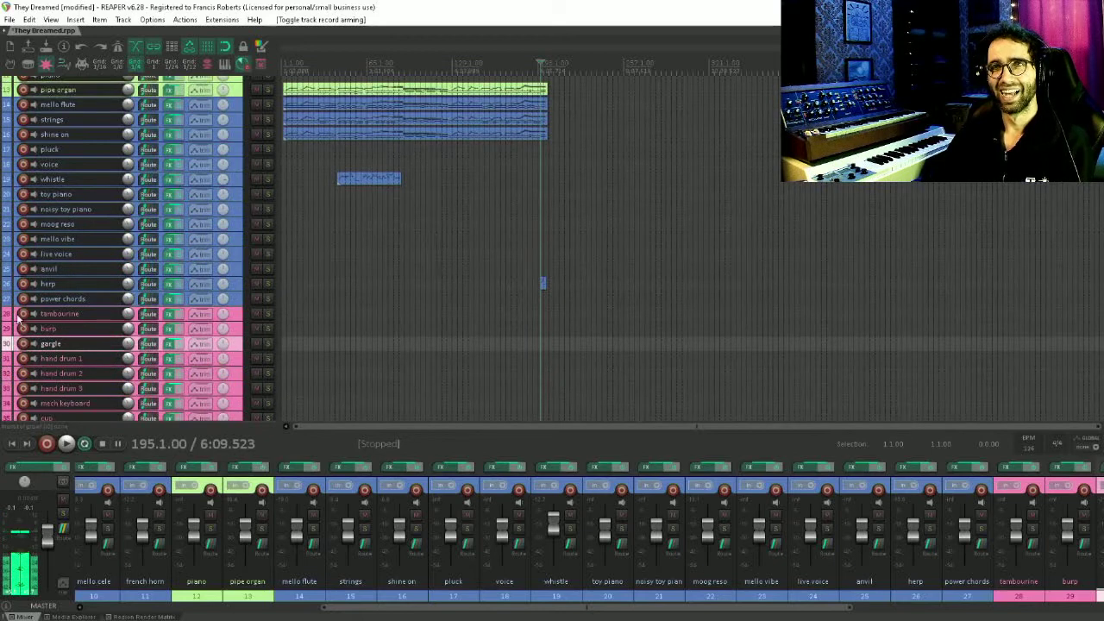
{"action": "scroll", "coordinate": [34, 324], "scroll_direction": "up", "scroll_amount": 2}
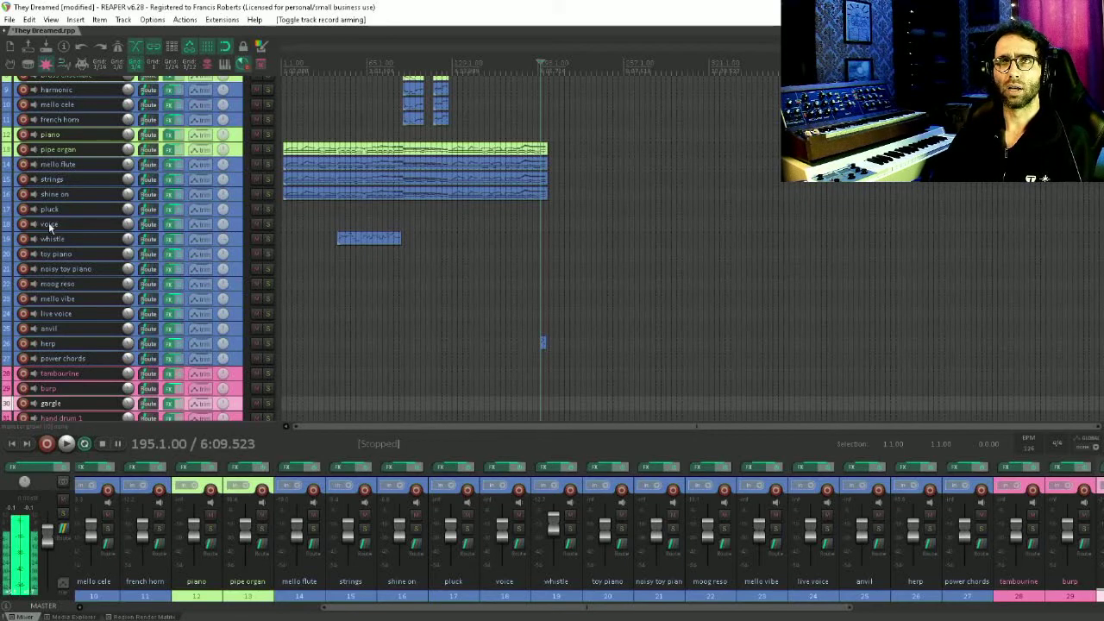
{"action": "left_click", "coordinate": [24, 225]}
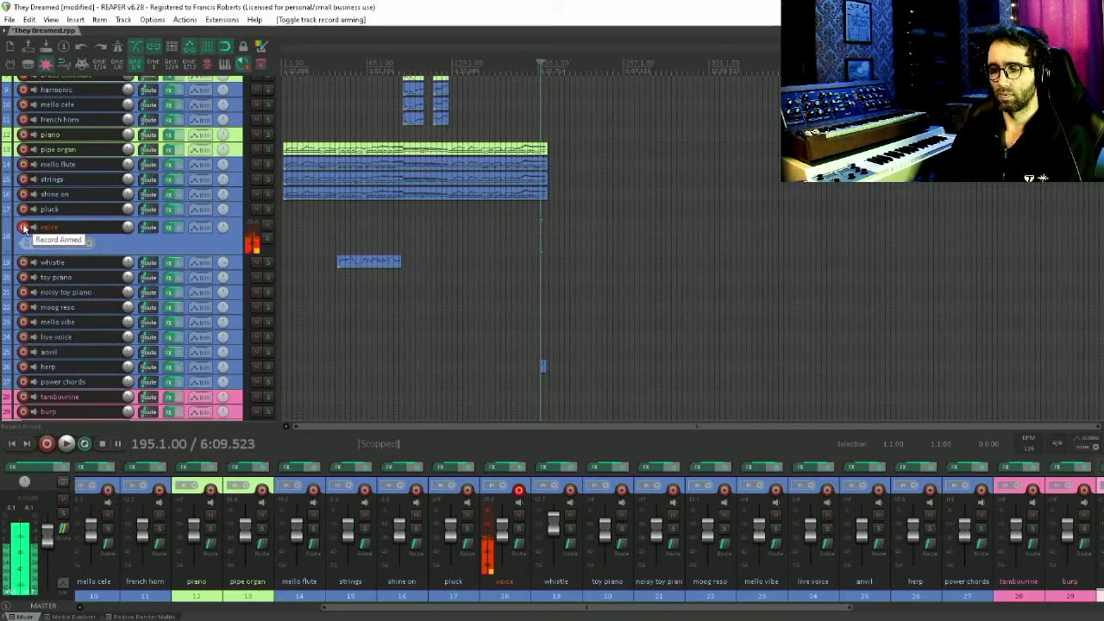
{"action": "left_click", "coordinate": [23, 226]}
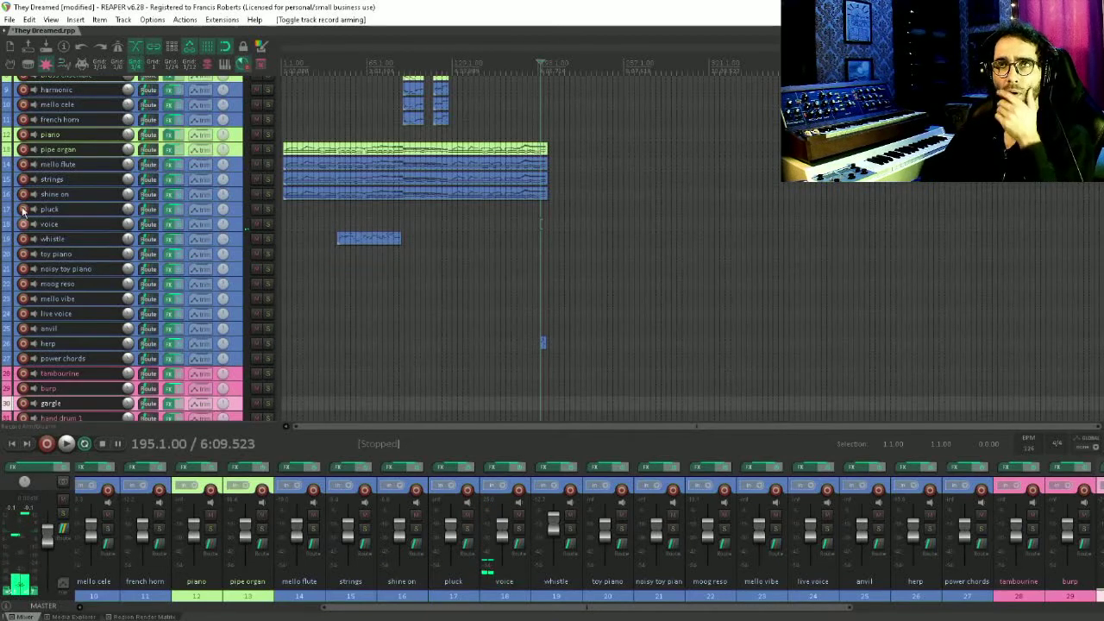
Record-arm the human voice track near the start of the track list, audition its sound, and disarm it.
{"action": "scroll", "coordinate": [27, 198], "scroll_direction": "up", "scroll_amount": 3}
{"action": "scroll", "coordinate": [27, 197], "scroll_direction": "up", "scroll_amount": 3}
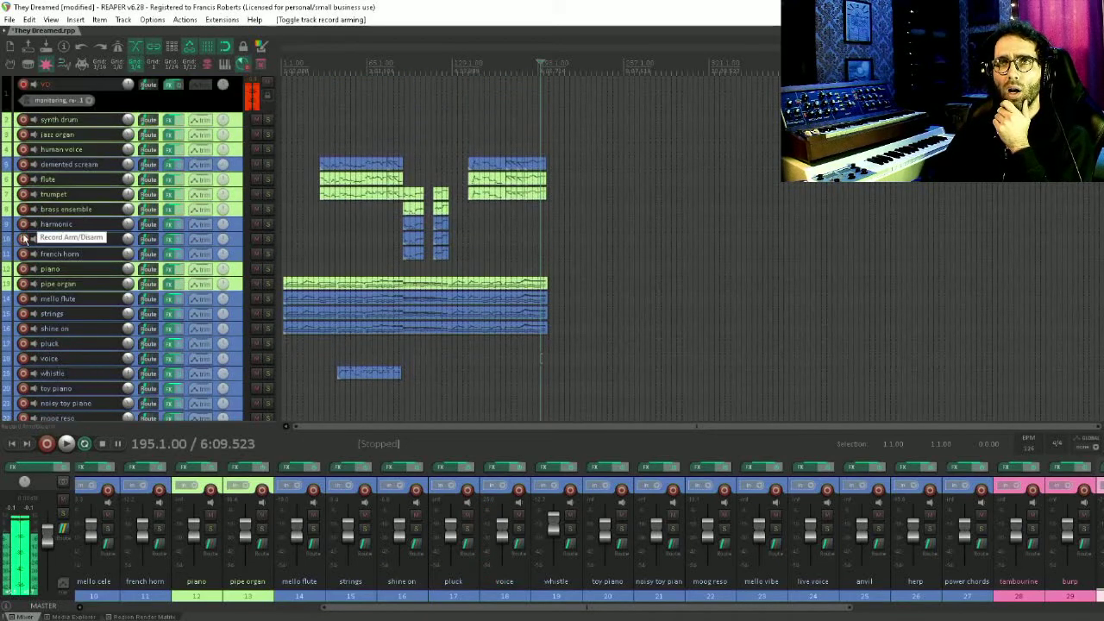
{"action": "left_click", "coordinate": [23, 151]}
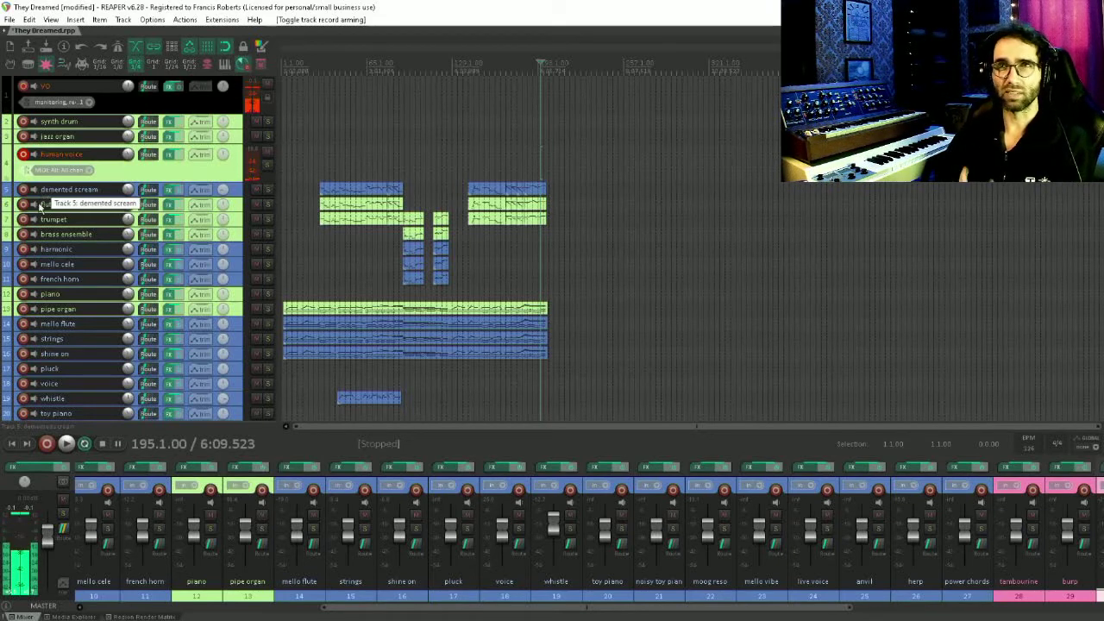
Record-arm and select the vc340 Pad track, audition the pad sound, and disarm the track.
{"action": "scroll", "coordinate": [47, 172], "scroll_direction": "down", "scroll_amount": 1}
{"action": "scroll", "coordinate": [53, 123], "scroll_direction": "down", "scroll_amount": 5}
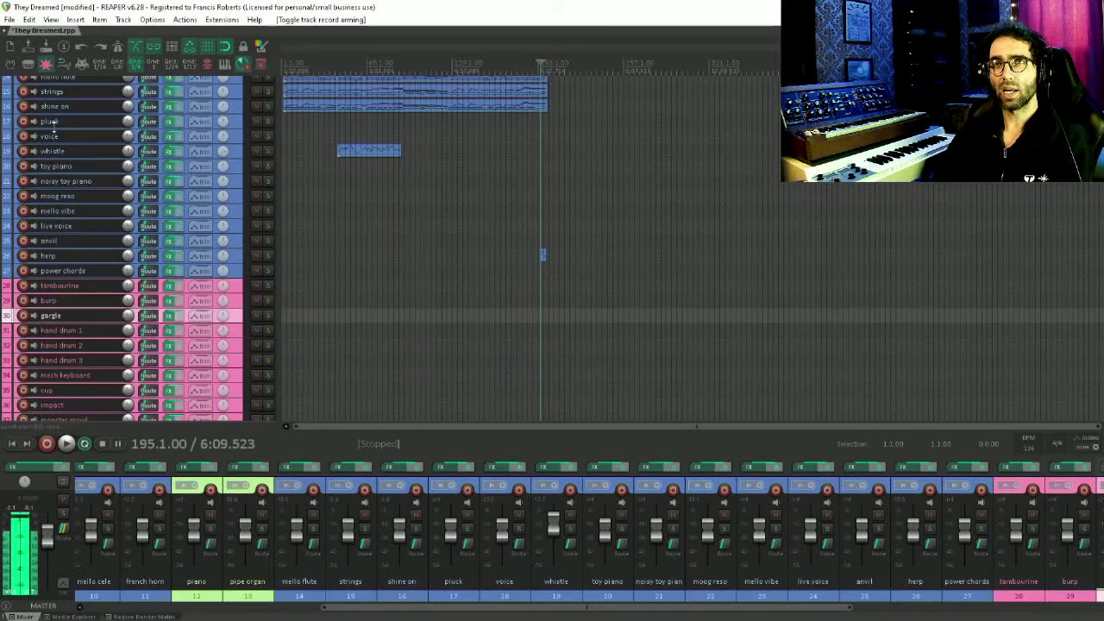
{"action": "scroll", "coordinate": [121, 146], "scroll_direction": "down", "scroll_amount": 3}
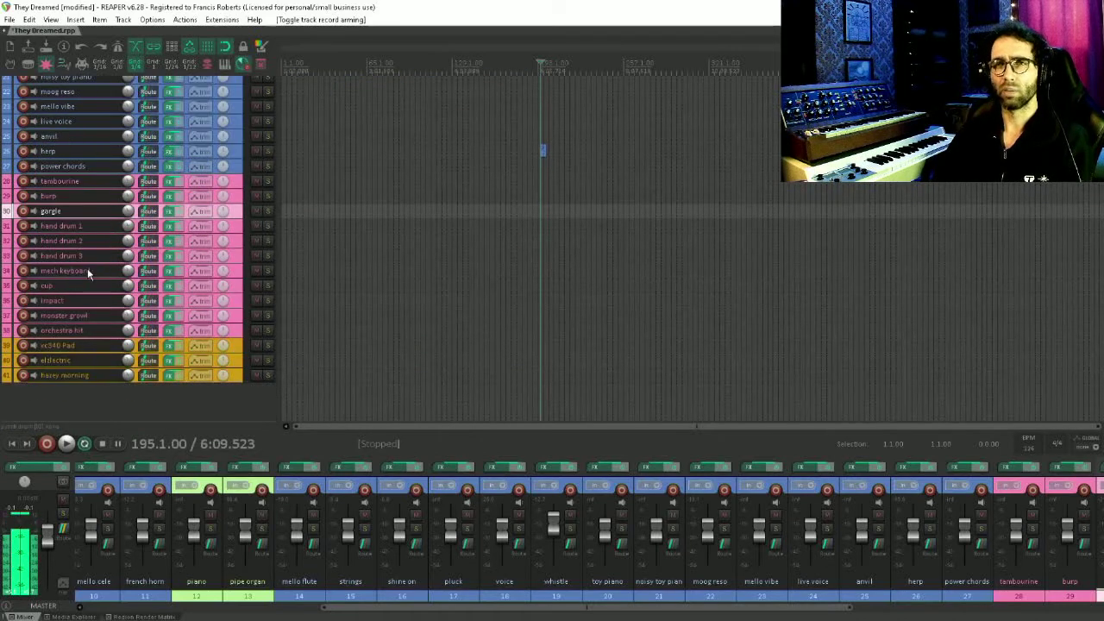
{"action": "left_click", "coordinate": [24, 346]}
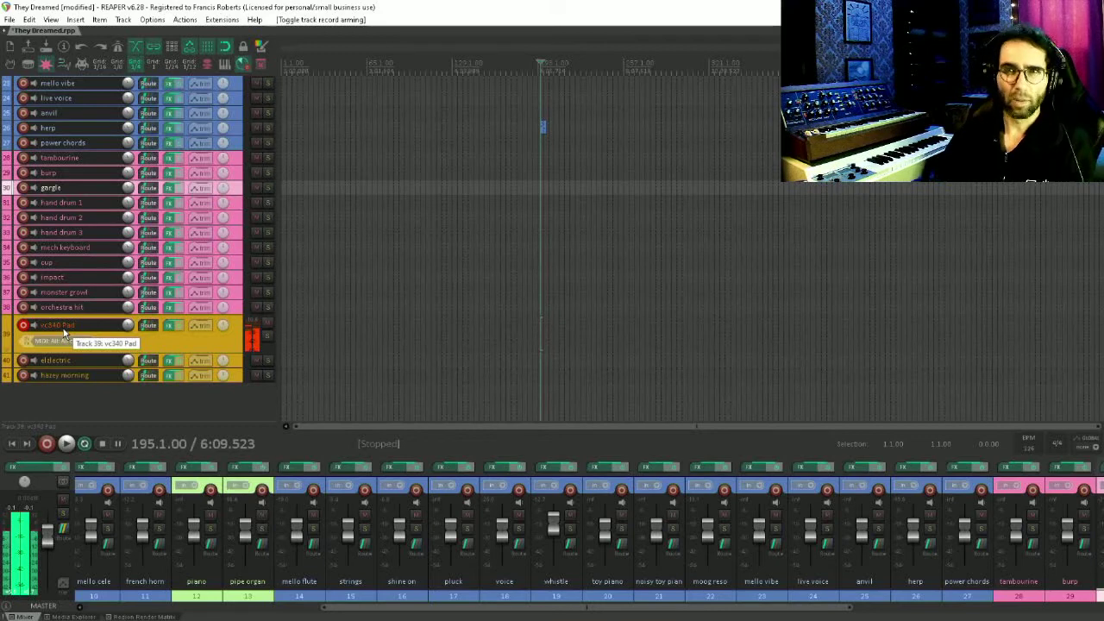
{"action": "left_click", "coordinate": [101, 345]}
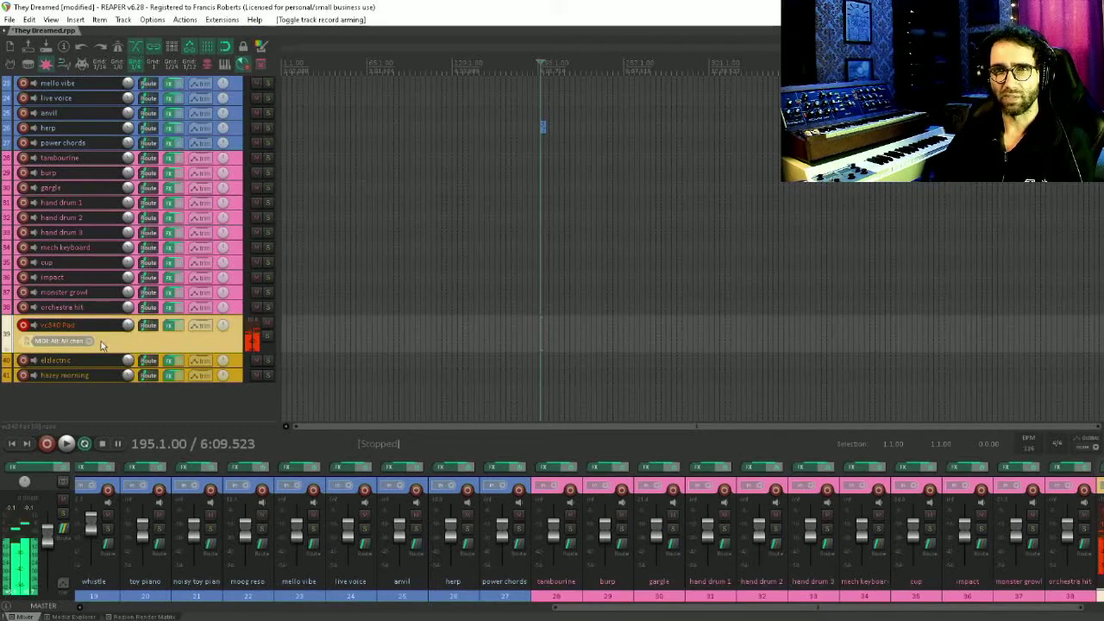
{"action": "left_click", "coordinate": [23, 324]}
Audition the track directly below vc340 Pad and the hazey morning track in turn, arming and disarming each.
{"action": "left_click", "coordinate": [24, 339]}
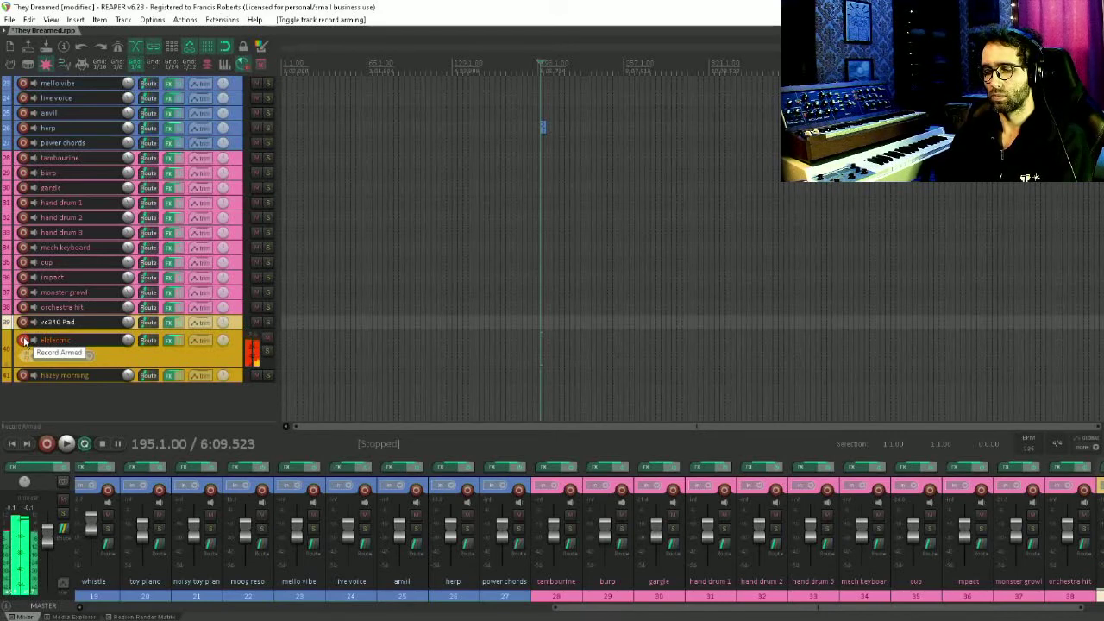
{"action": "left_click", "coordinate": [24, 340]}
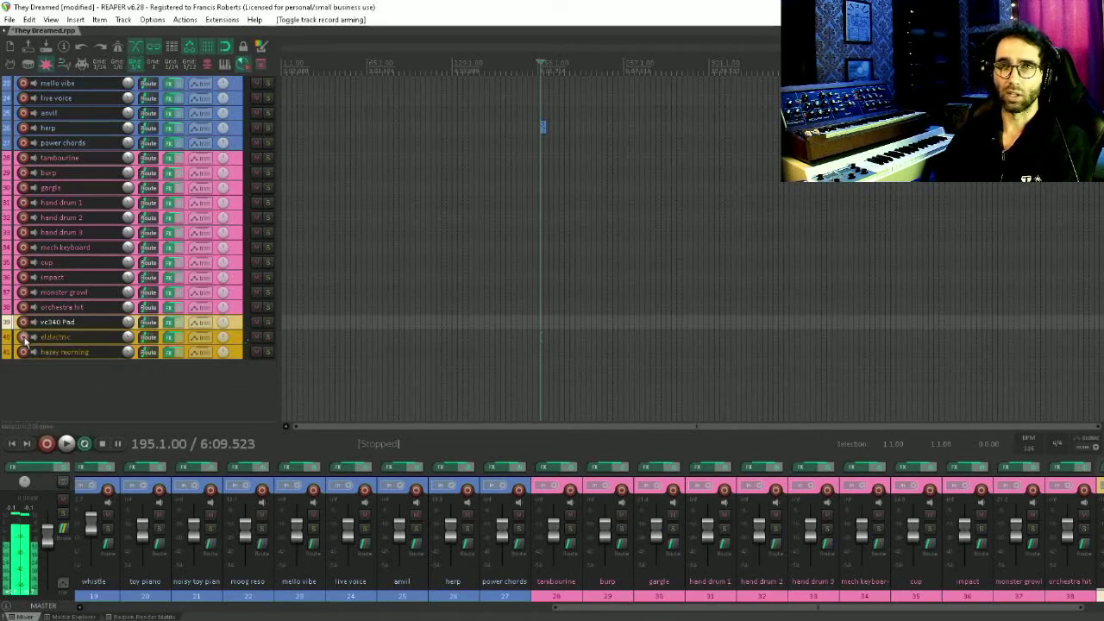
{"action": "left_click", "coordinate": [23, 354]}
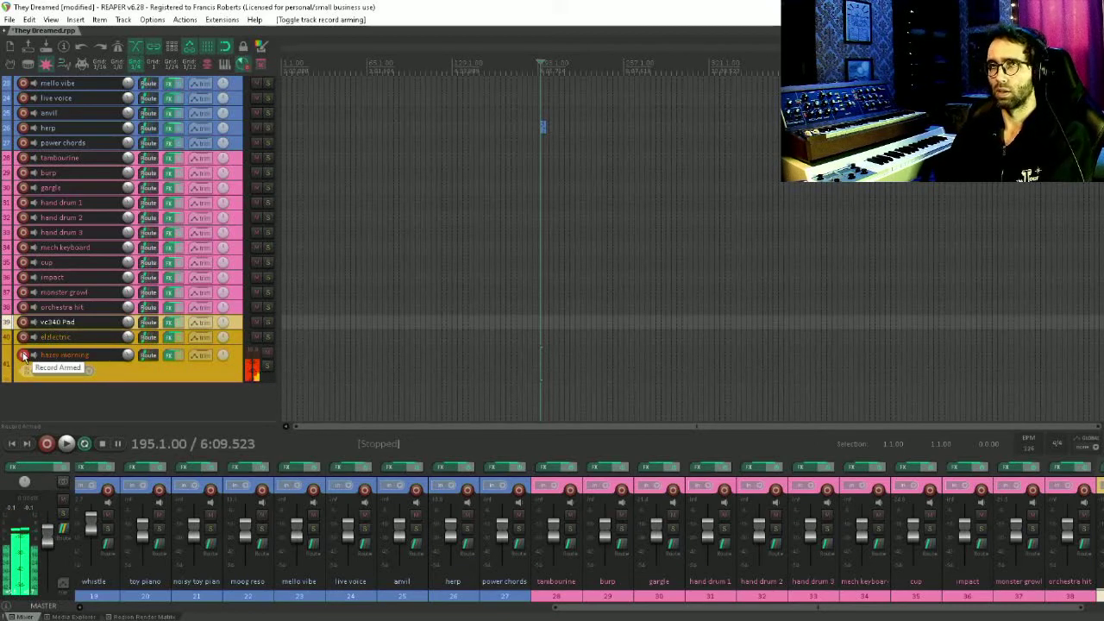
{"action": "left_click", "coordinate": [23, 354]}
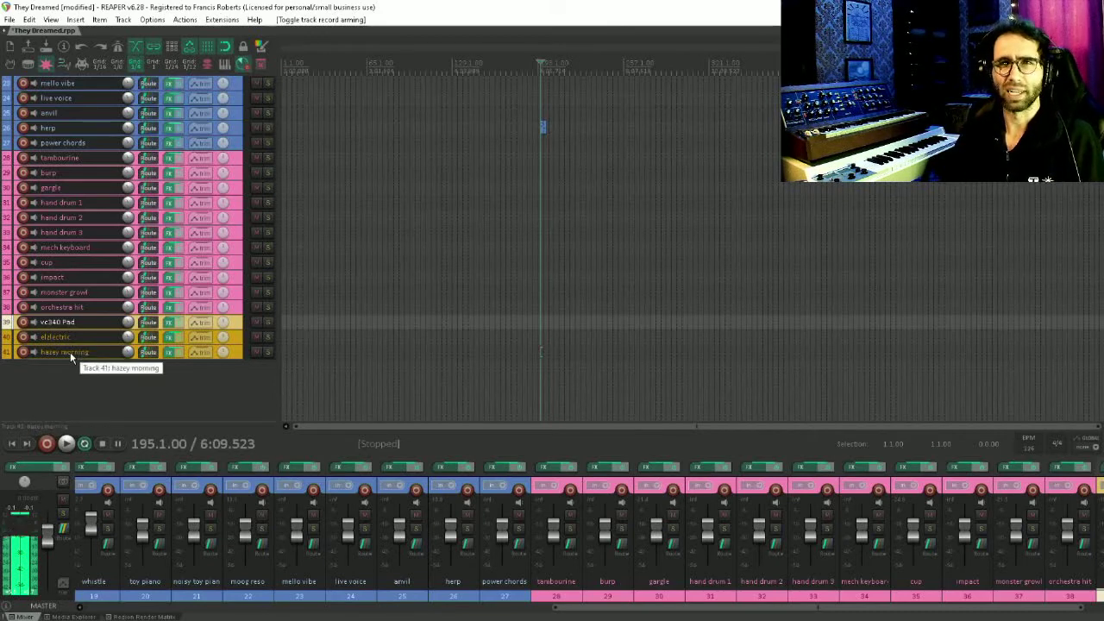
{"action": "scroll", "coordinate": [70, 352], "scroll_direction": "up", "scroll_amount": 5}
{"action": "scroll", "coordinate": [76, 338], "scroll_direction": "up", "scroll_amount": 7}
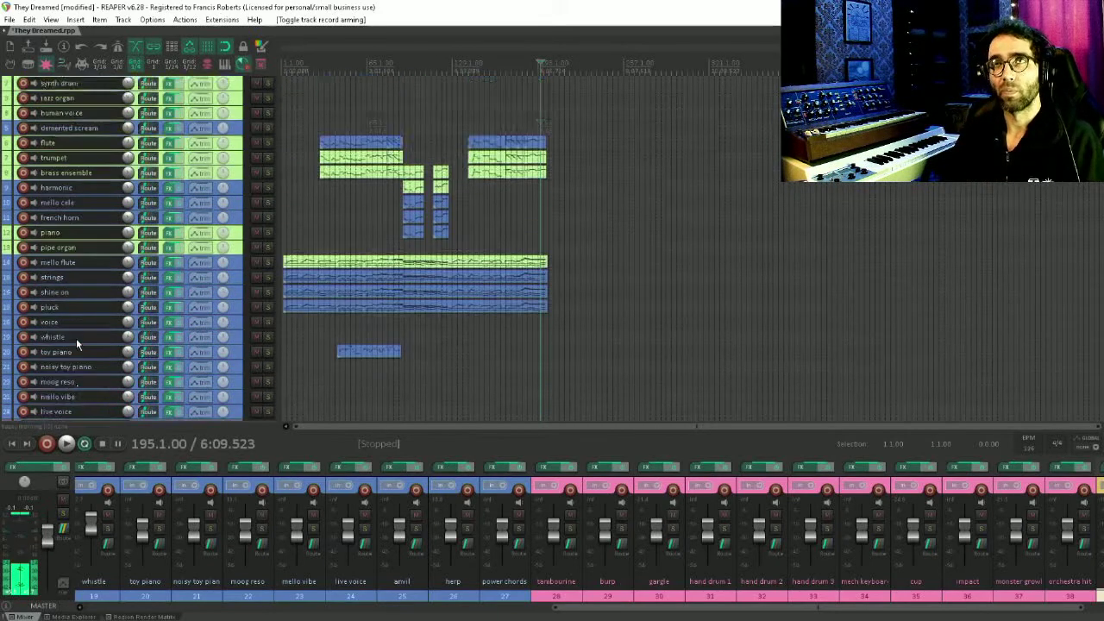